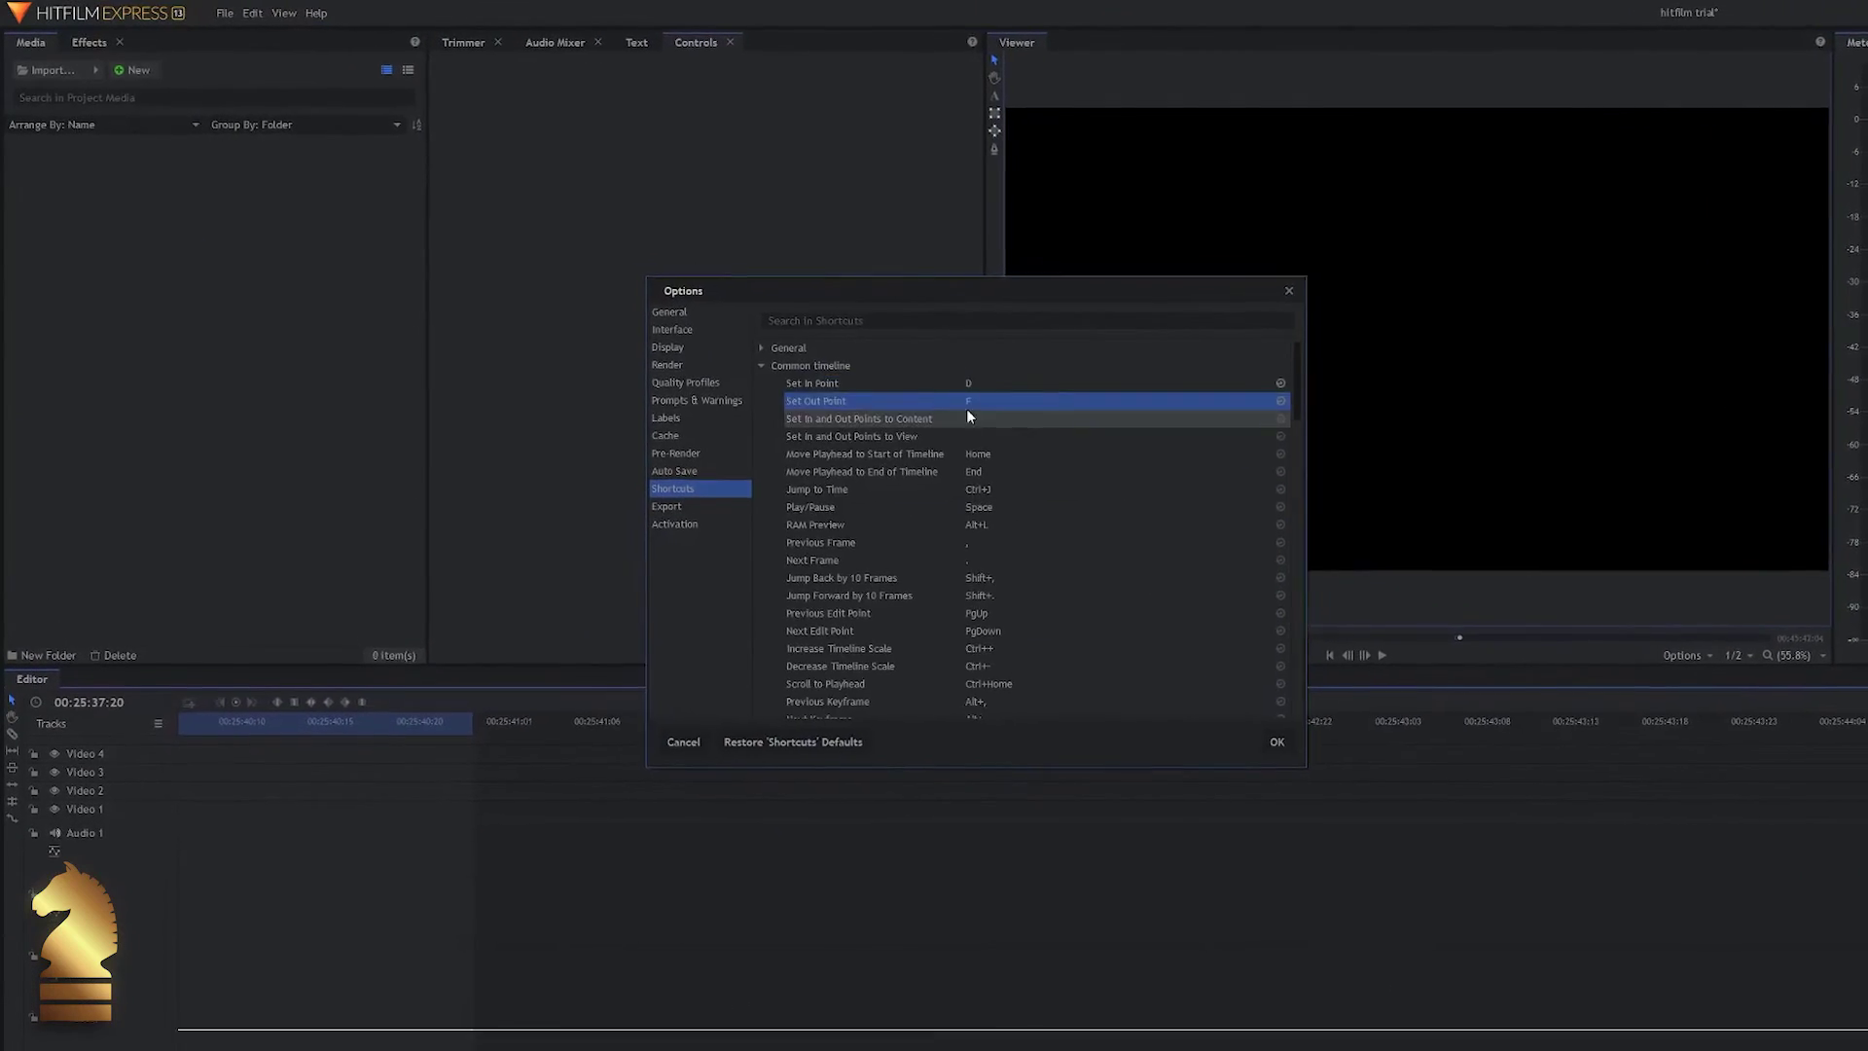
Close the Options dialog to return to the empty 'hitfilm trial' workspace.
{"action": "left_click", "coordinate": [1023, 667]}
{"action": "key", "text": "shift+g"}
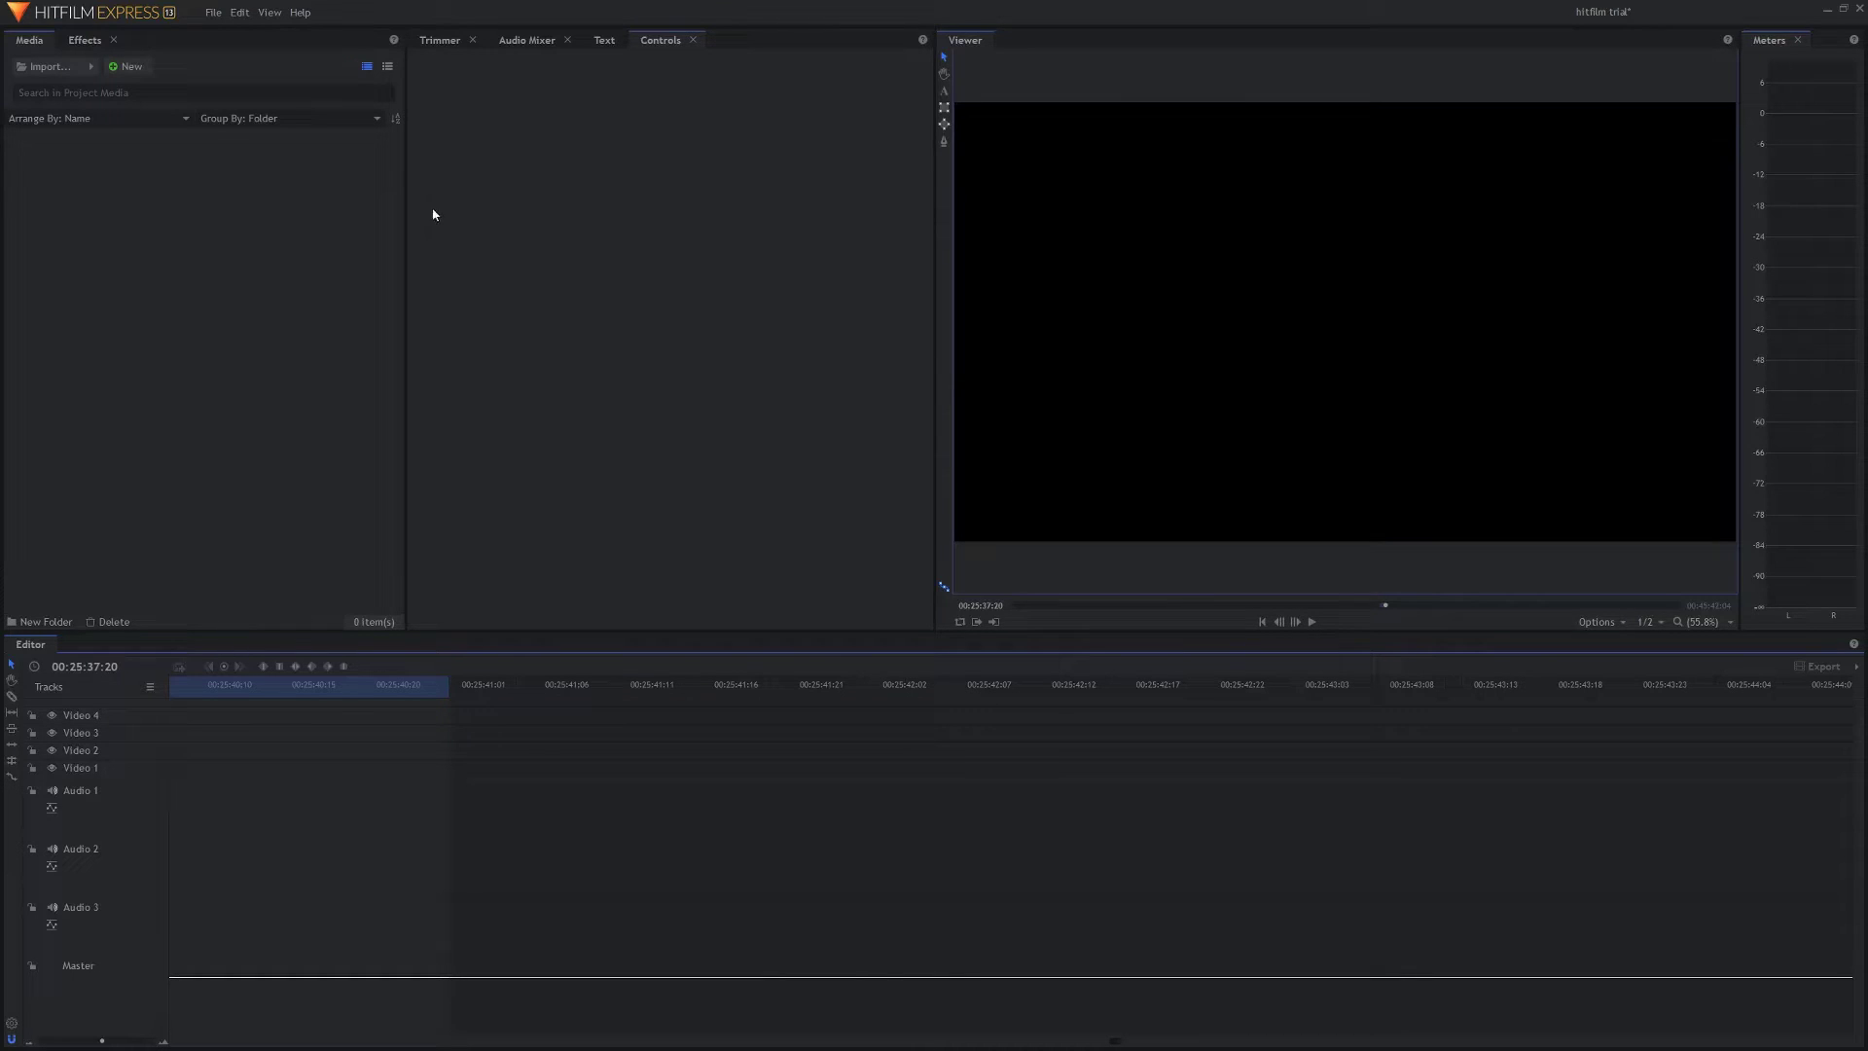
Open Options from the File menu to reach the Shortcuts page.
{"action": "left_click", "coordinate": [209, 20]}
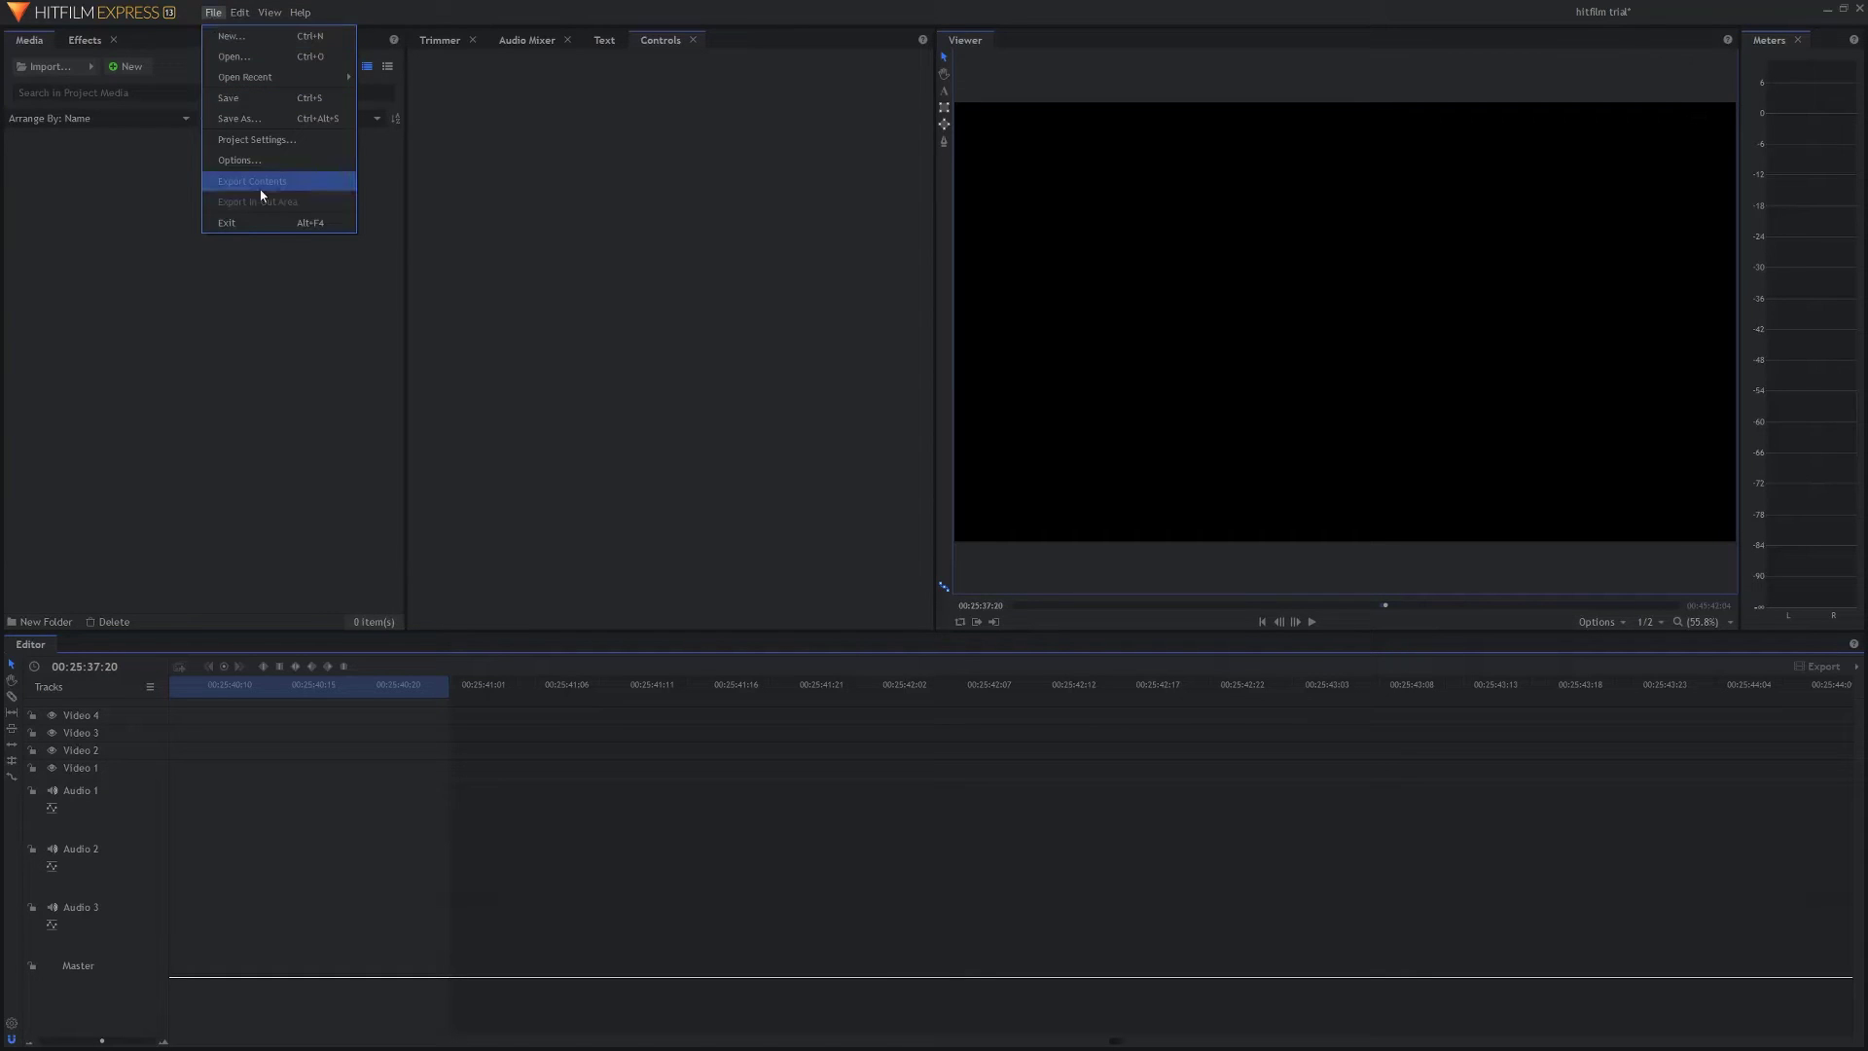
{"action": "left_click", "coordinate": [262, 161]}
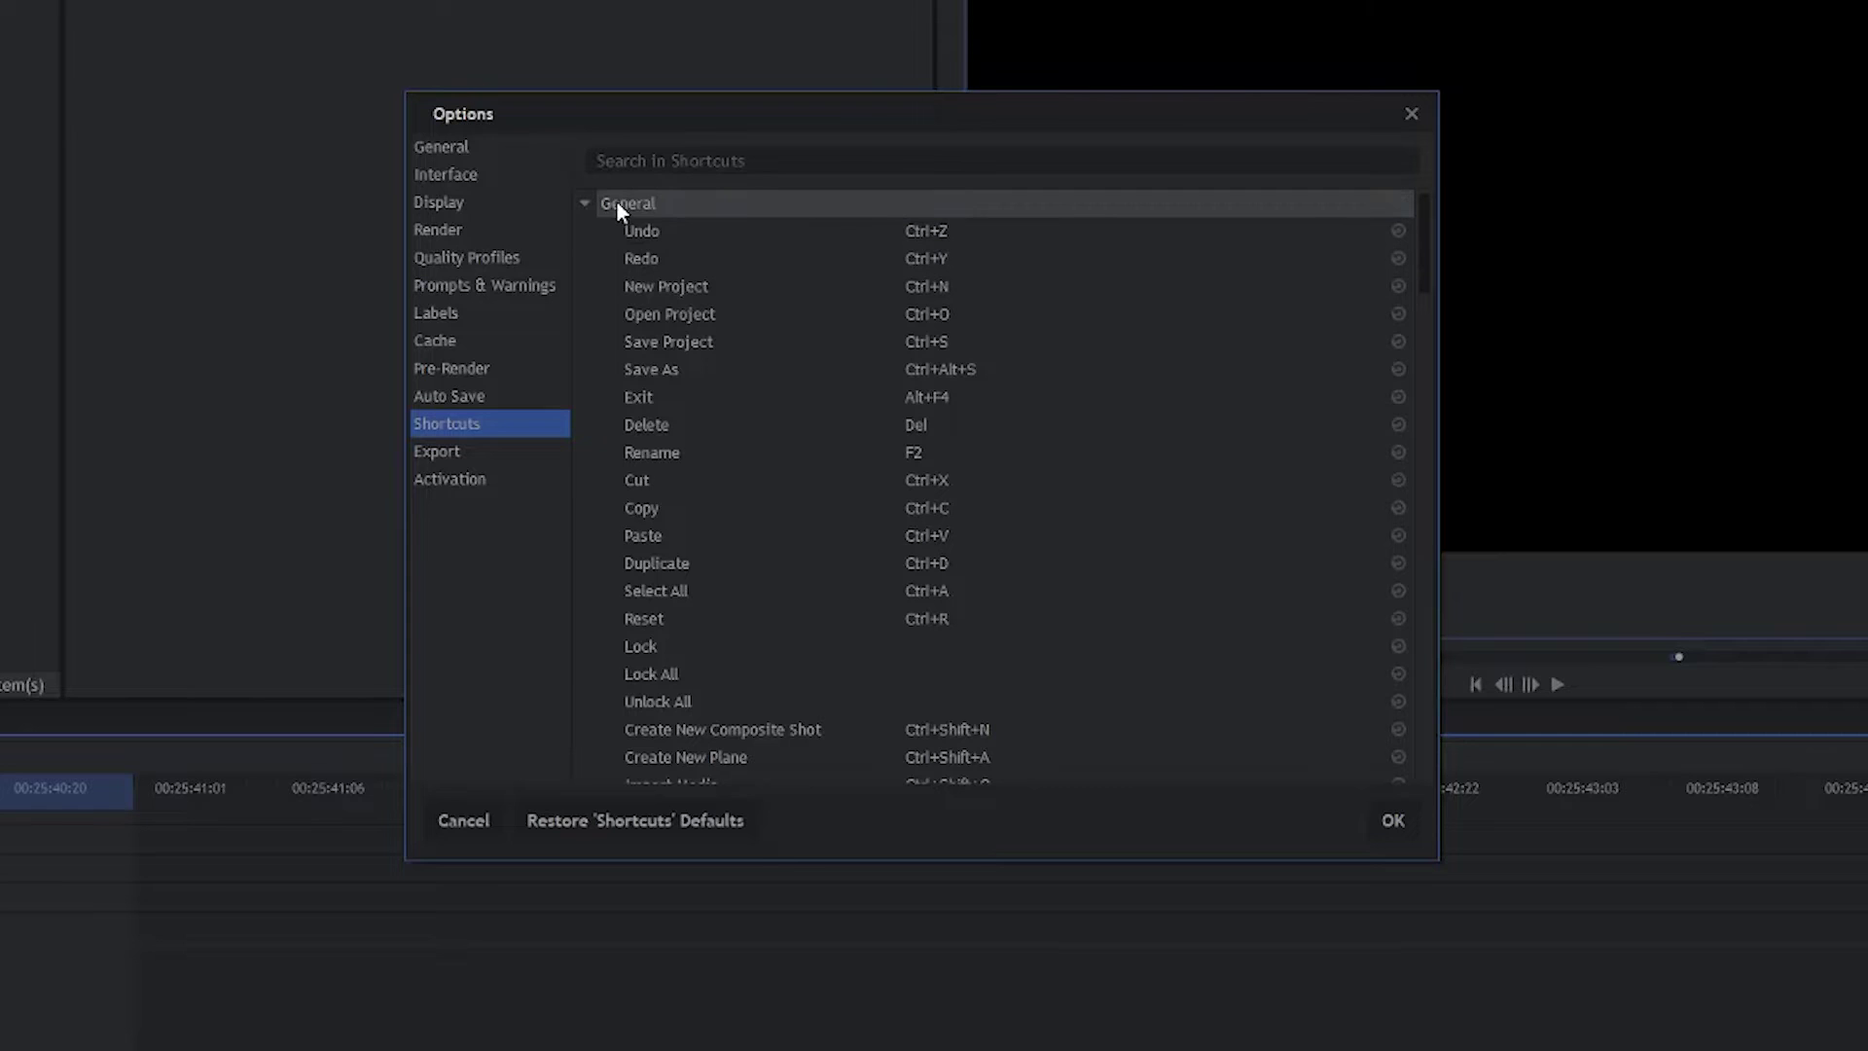
Reassign the General Redo shortcut to Ctrl+Shift+Z.
{"action": "left_click", "coordinate": [965, 258]}
{"action": "key", "text": "ctrl"}
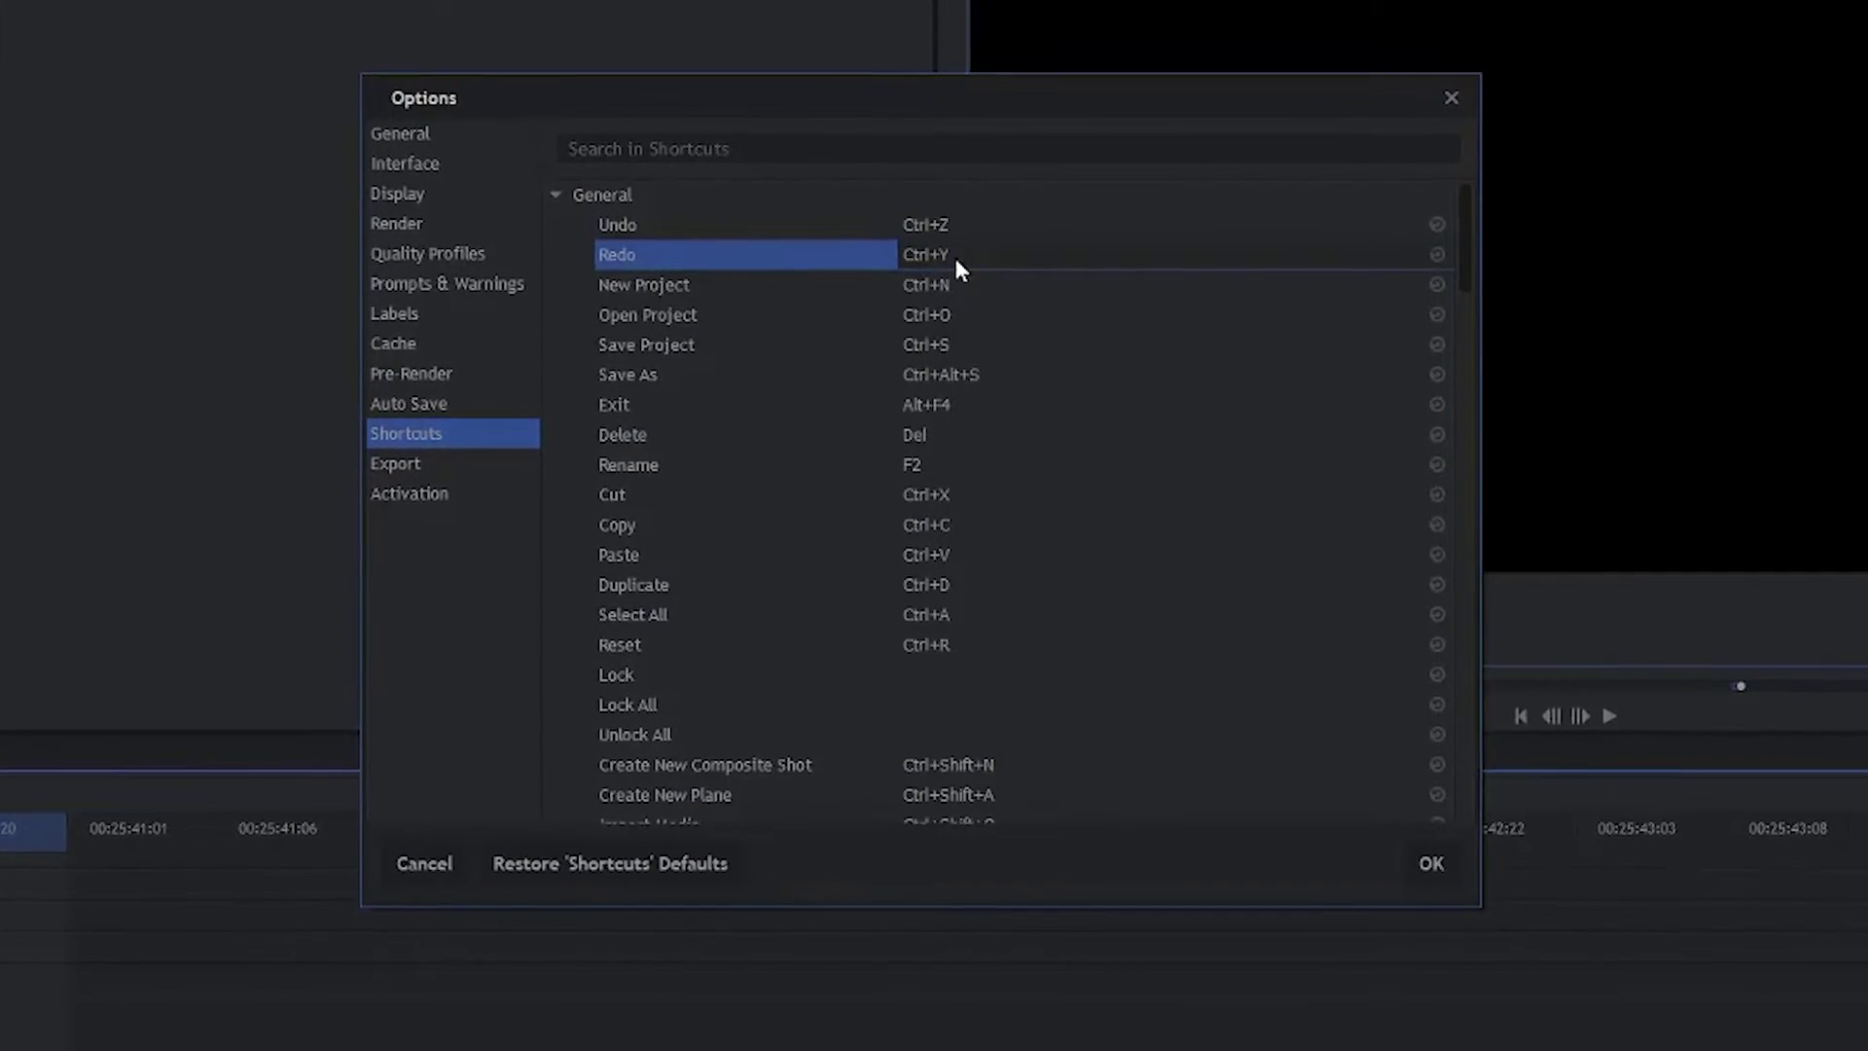
{"action": "key", "text": "ctrl+shift+z"}
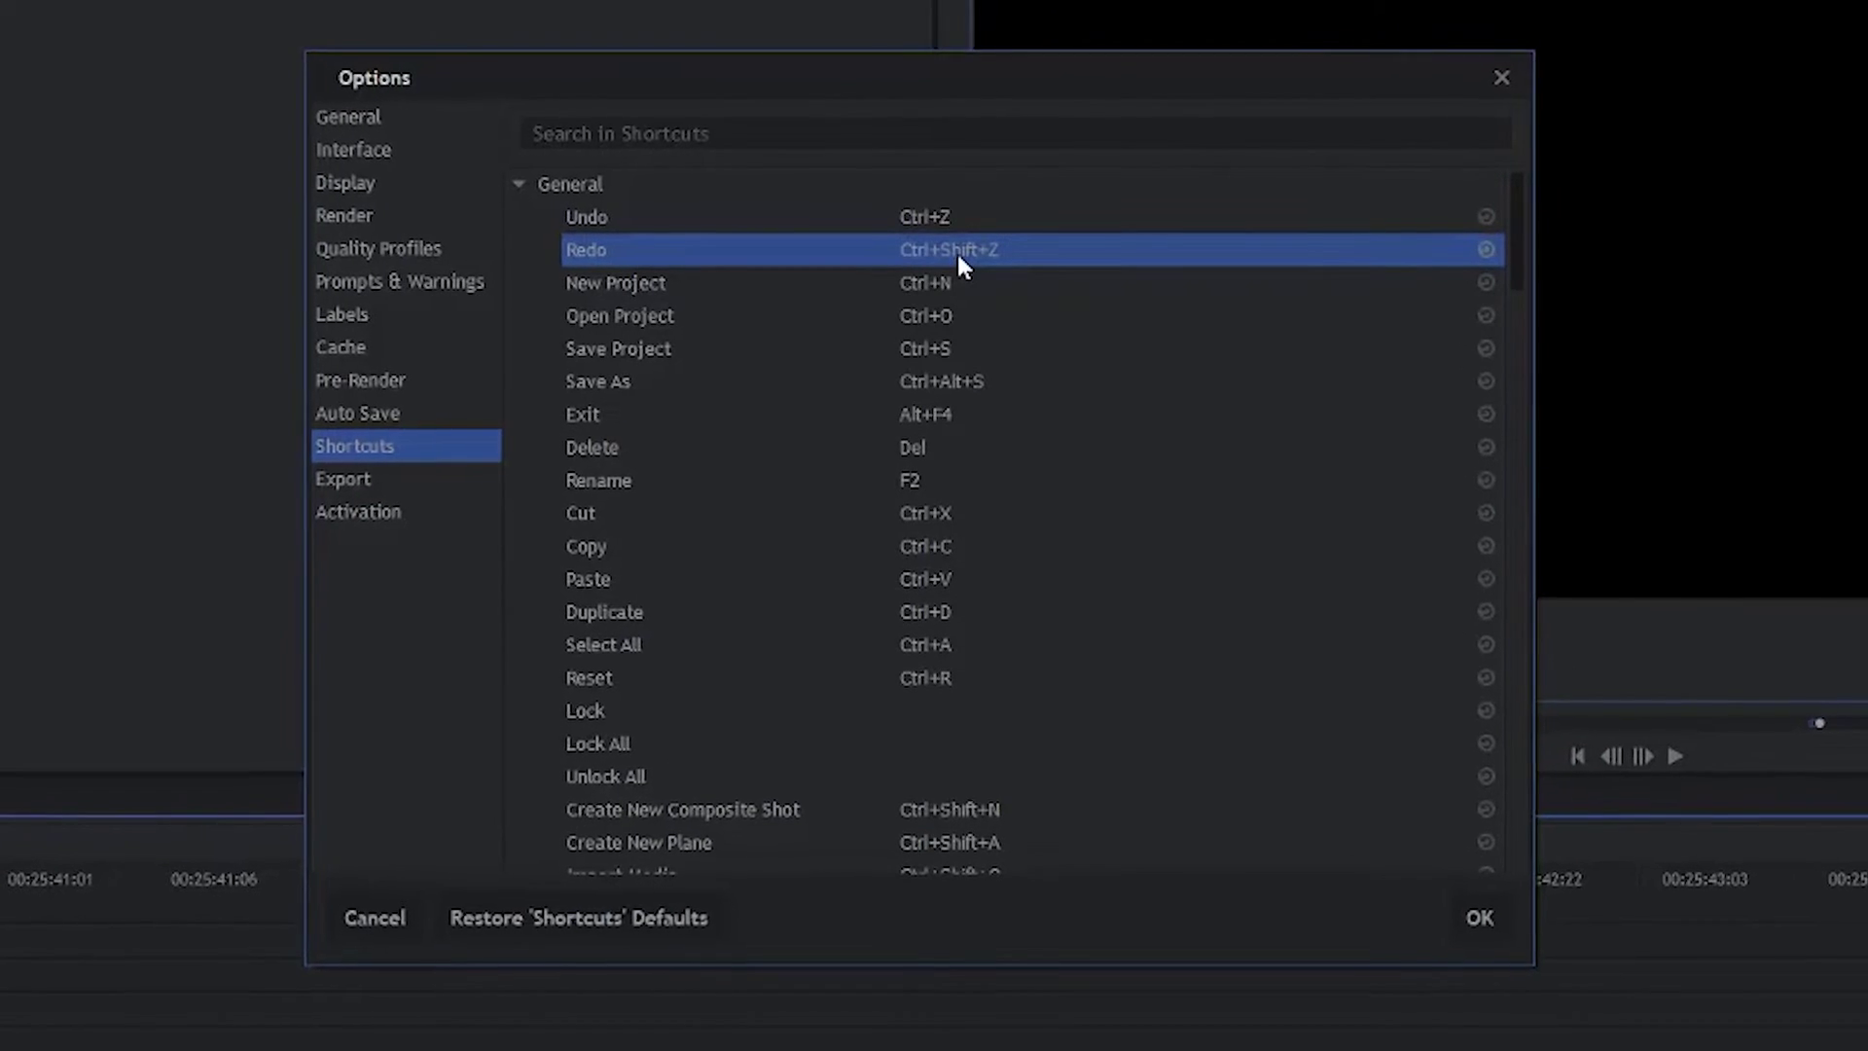
{"action": "left_click", "coordinate": [953, 269]}
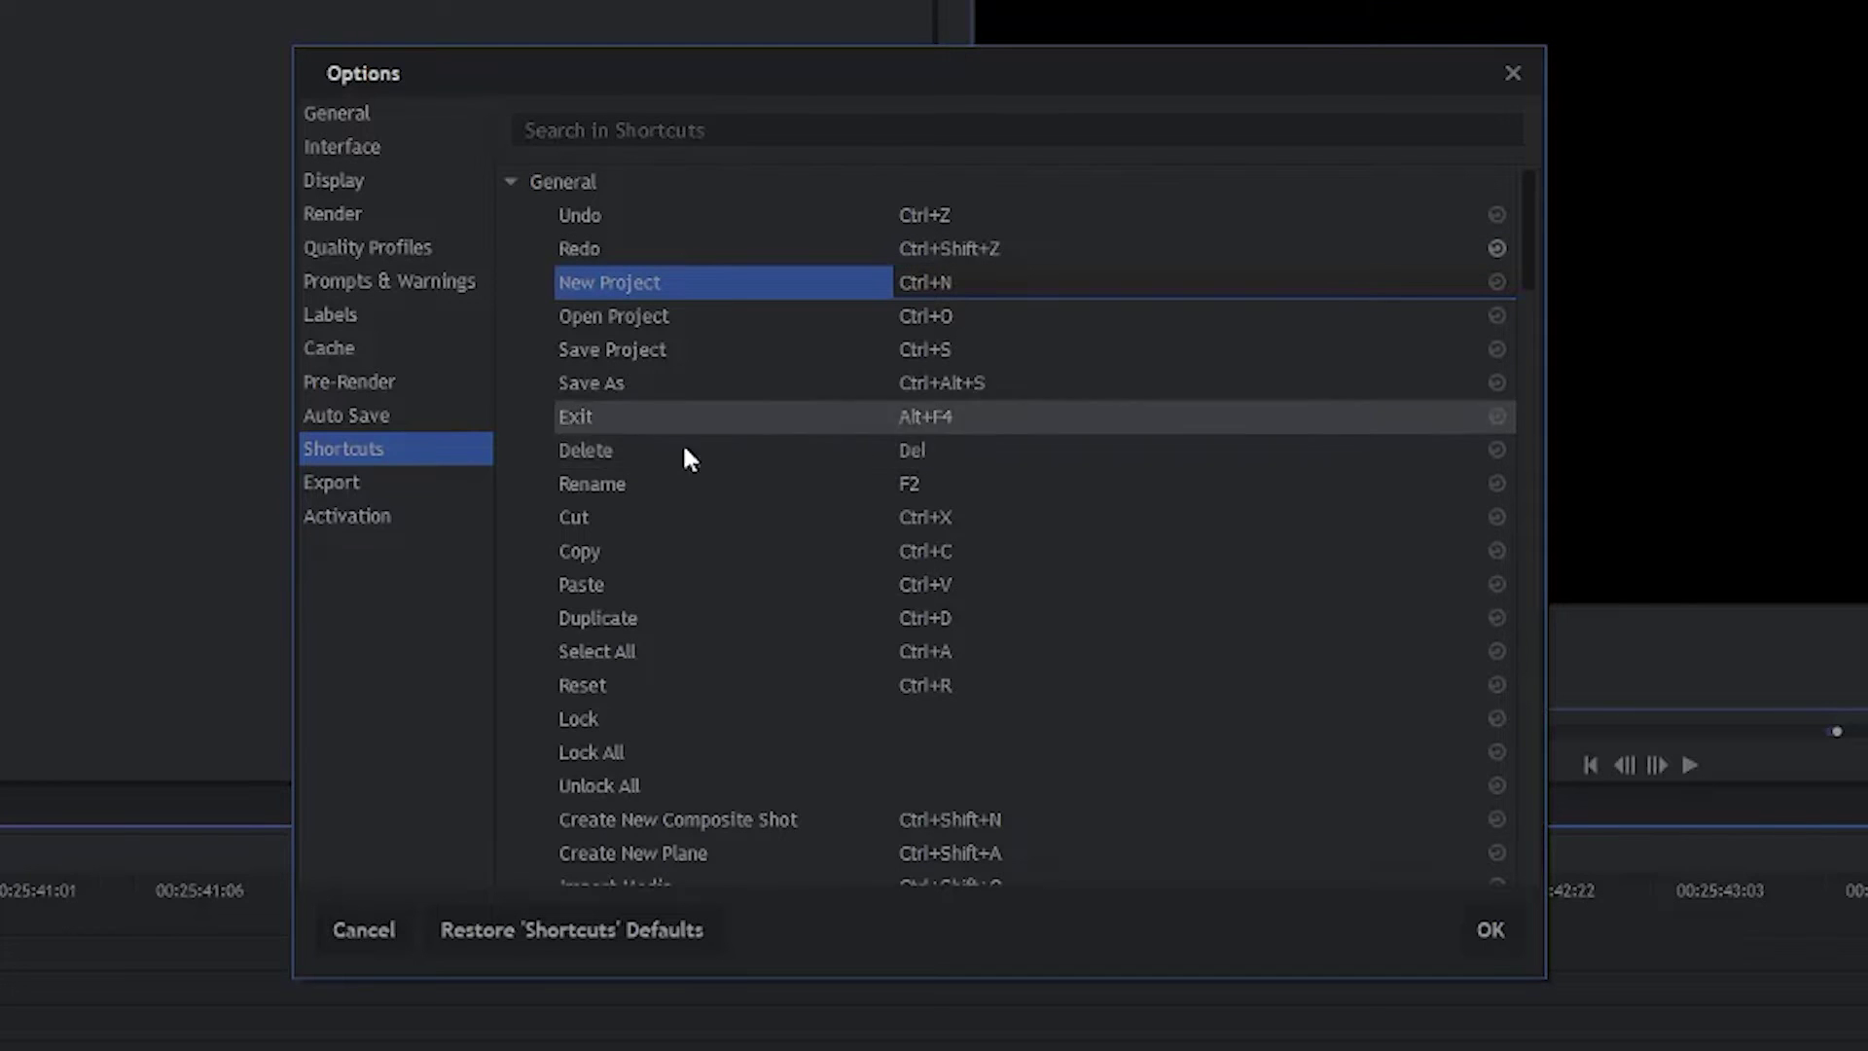
Reassign the General Delete shortcut to Z and scan the list.
{"action": "left_click", "coordinate": [925, 450]}
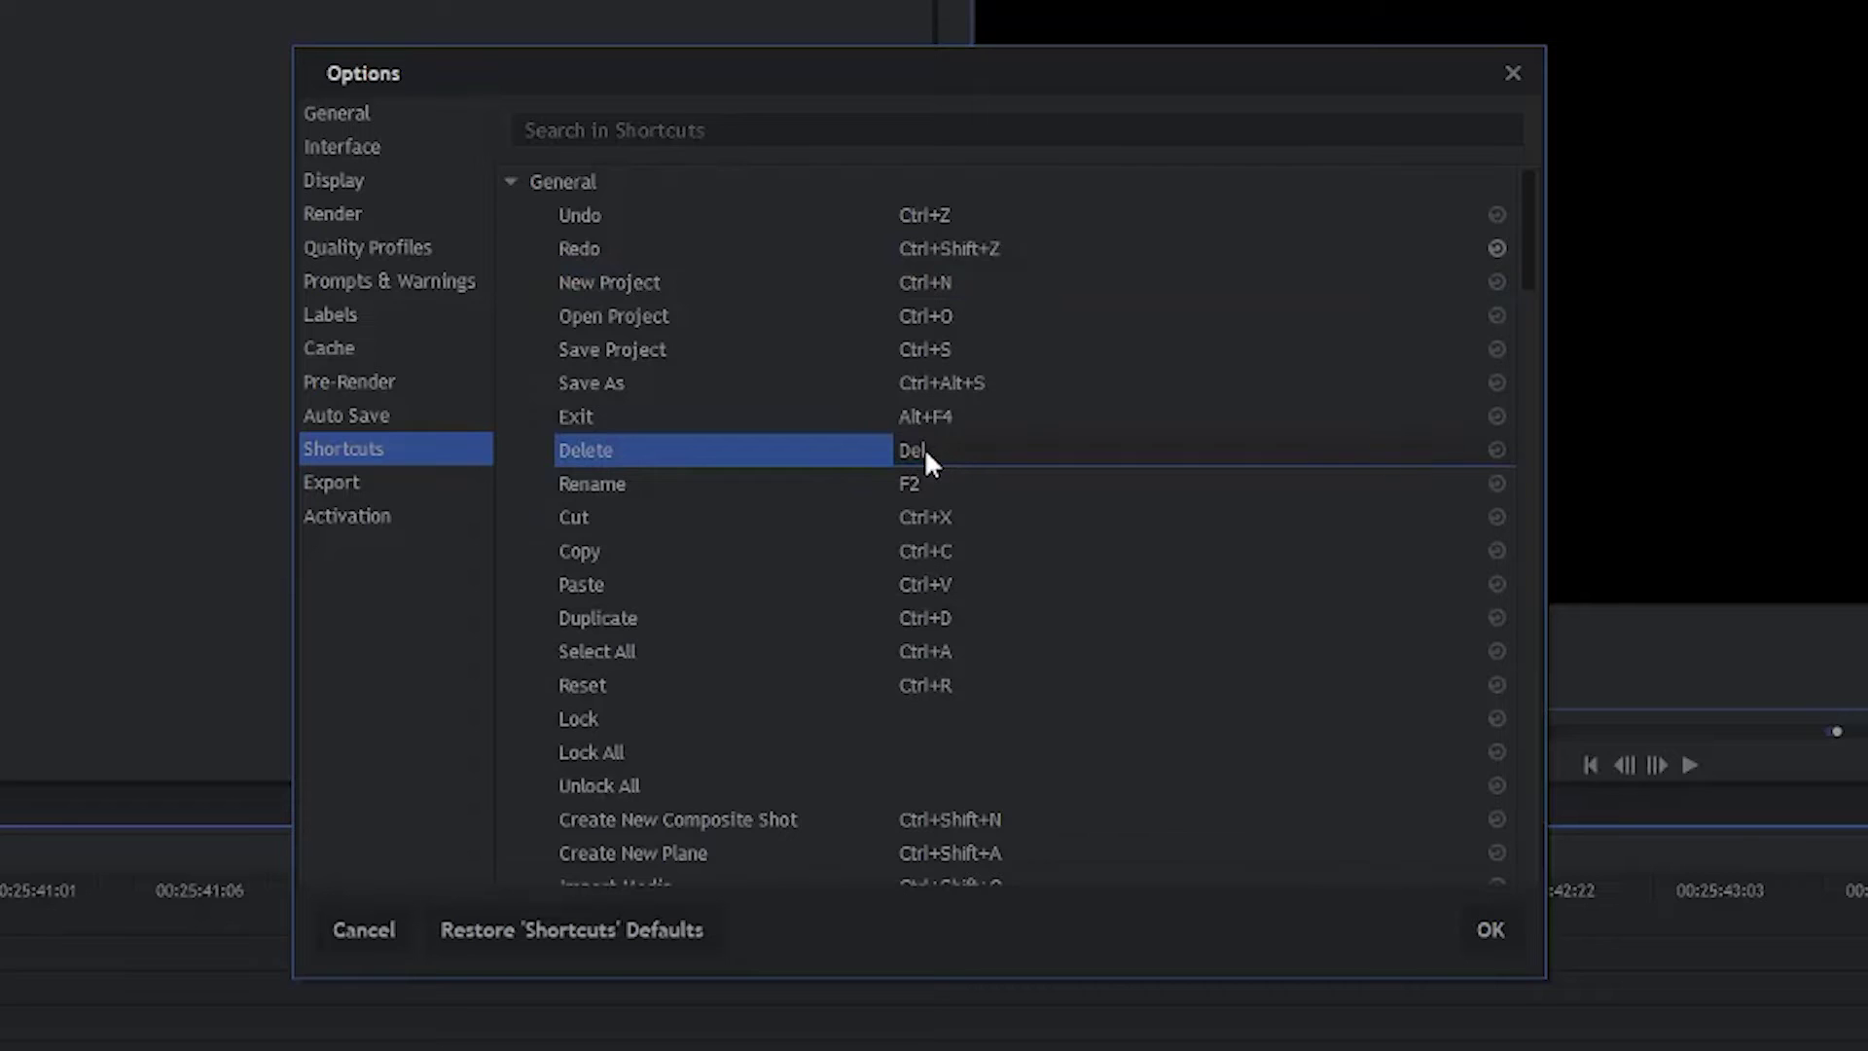
{"action": "key", "text": "z"}
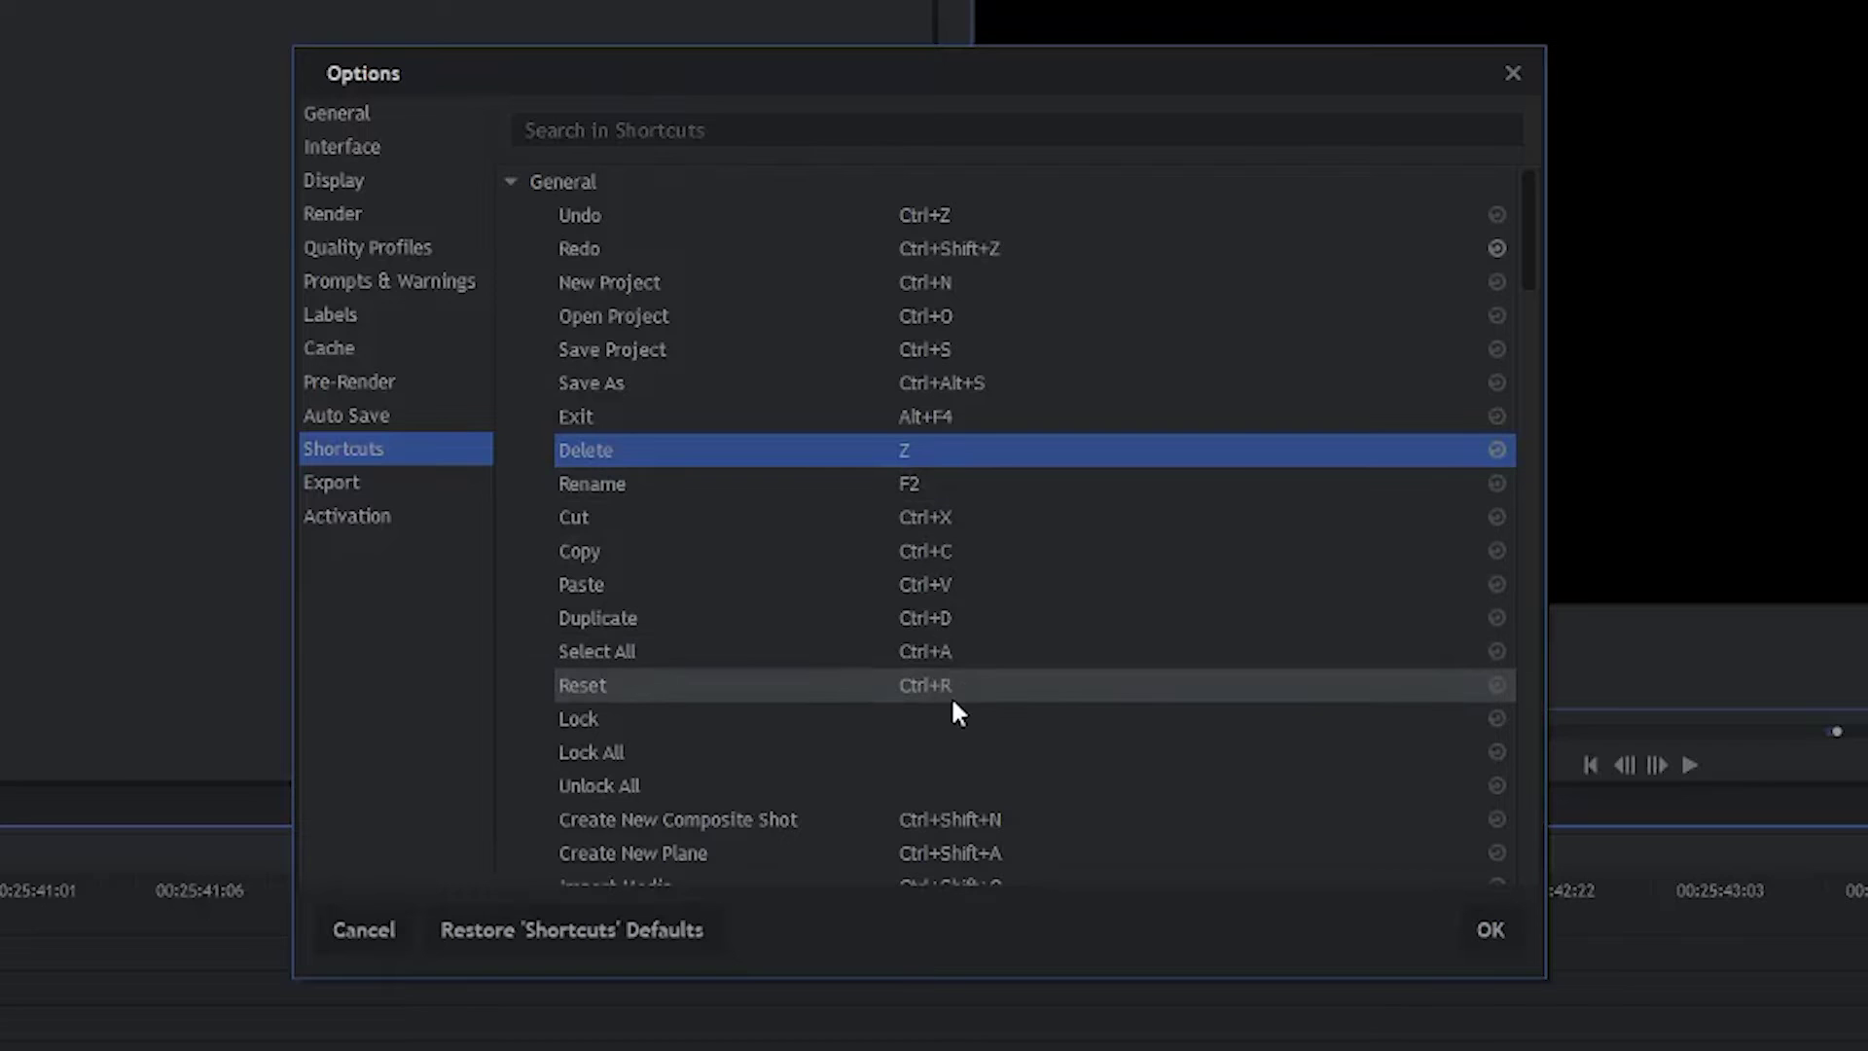
{"action": "scroll", "coordinate": [1092, 712], "scroll_direction": "down", "scroll_amount": 1}
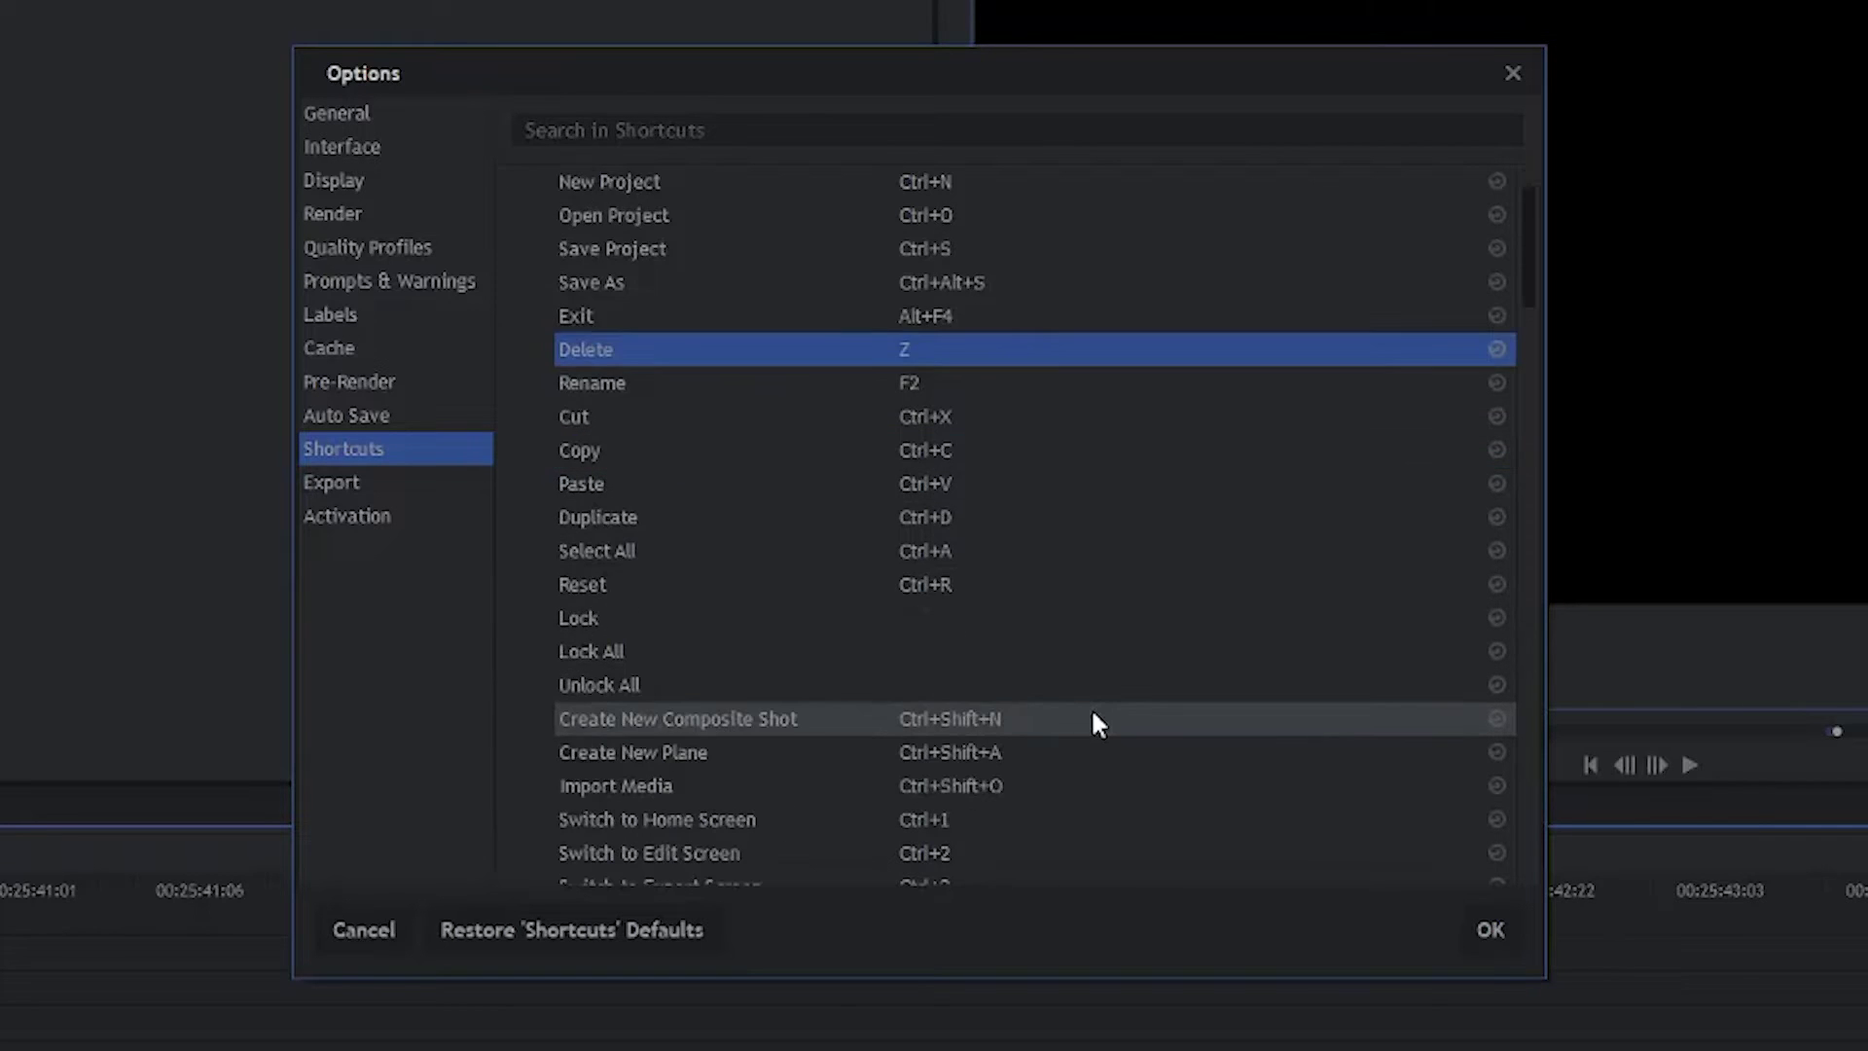
{"action": "scroll", "coordinate": [1092, 715], "scroll_direction": "down", "scroll_amount": 1}
{"action": "scroll", "coordinate": [1092, 715], "scroll_direction": "down", "scroll_amount": 1}
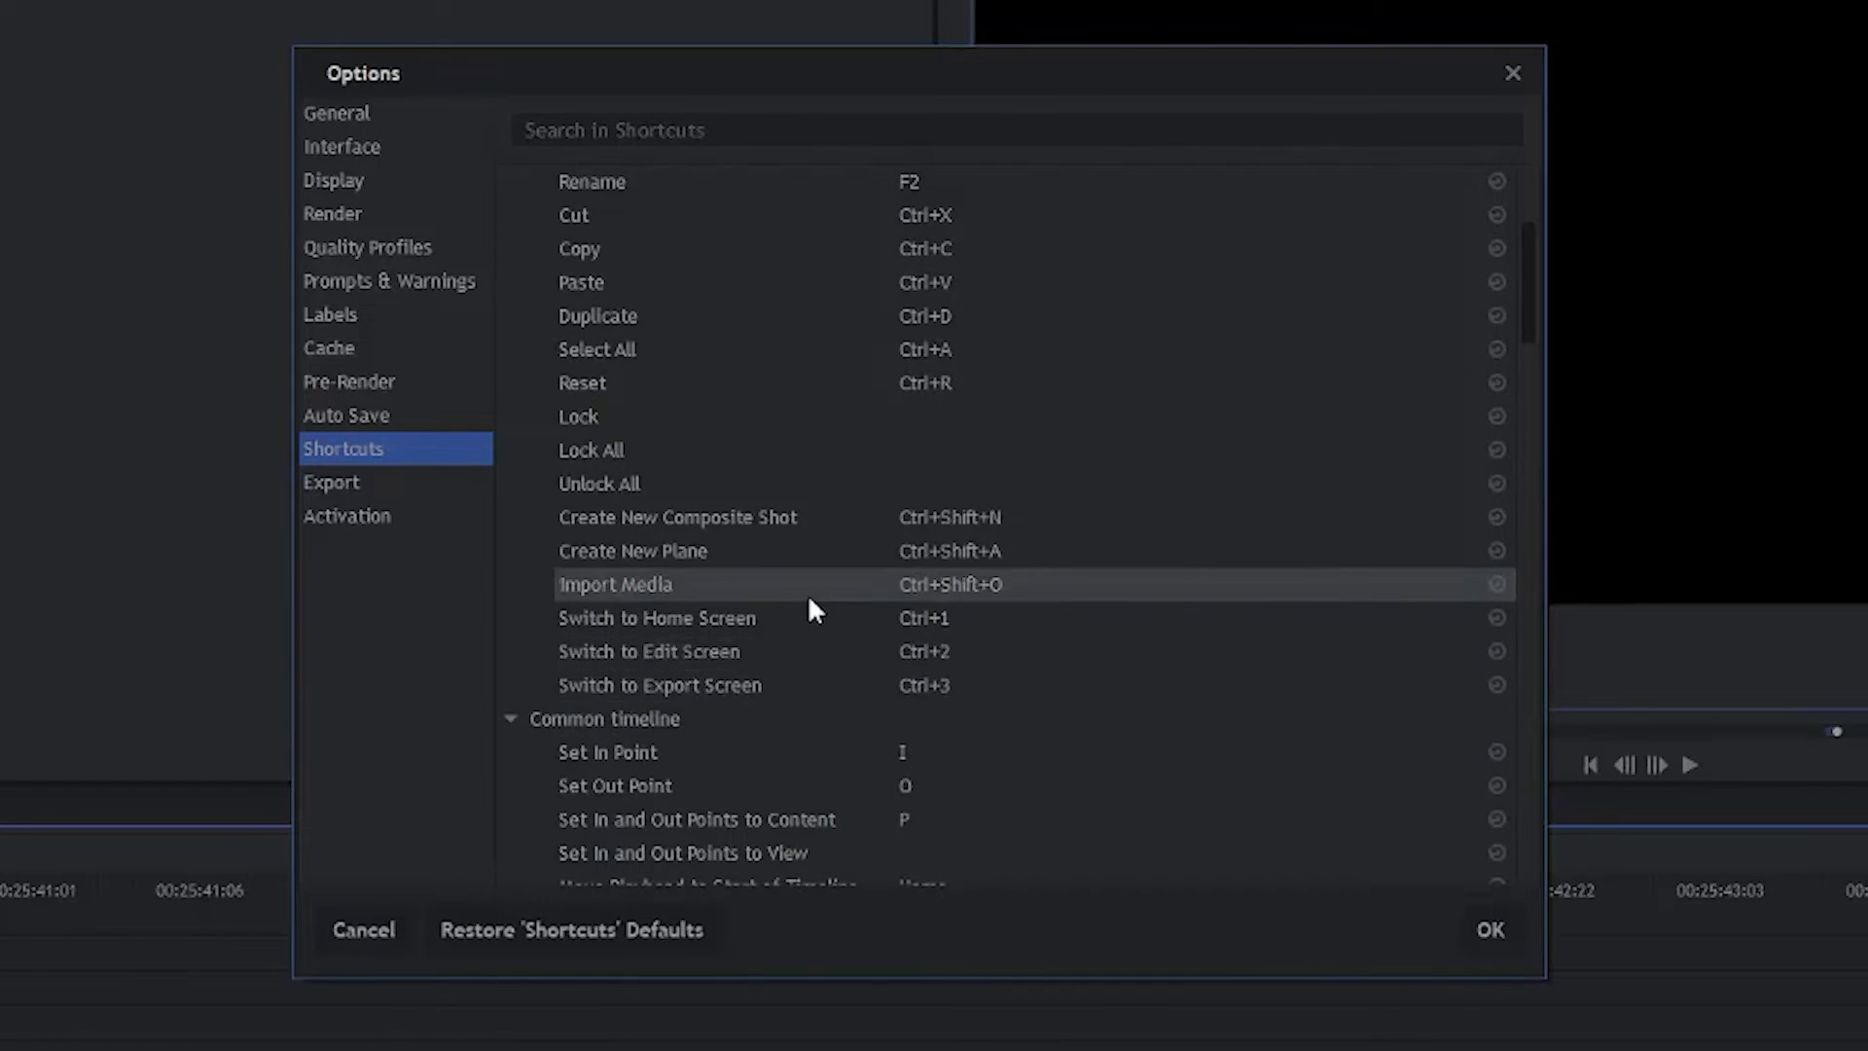
{"action": "scroll", "coordinate": [813, 607], "scroll_direction": "up", "scroll_amount": 3}
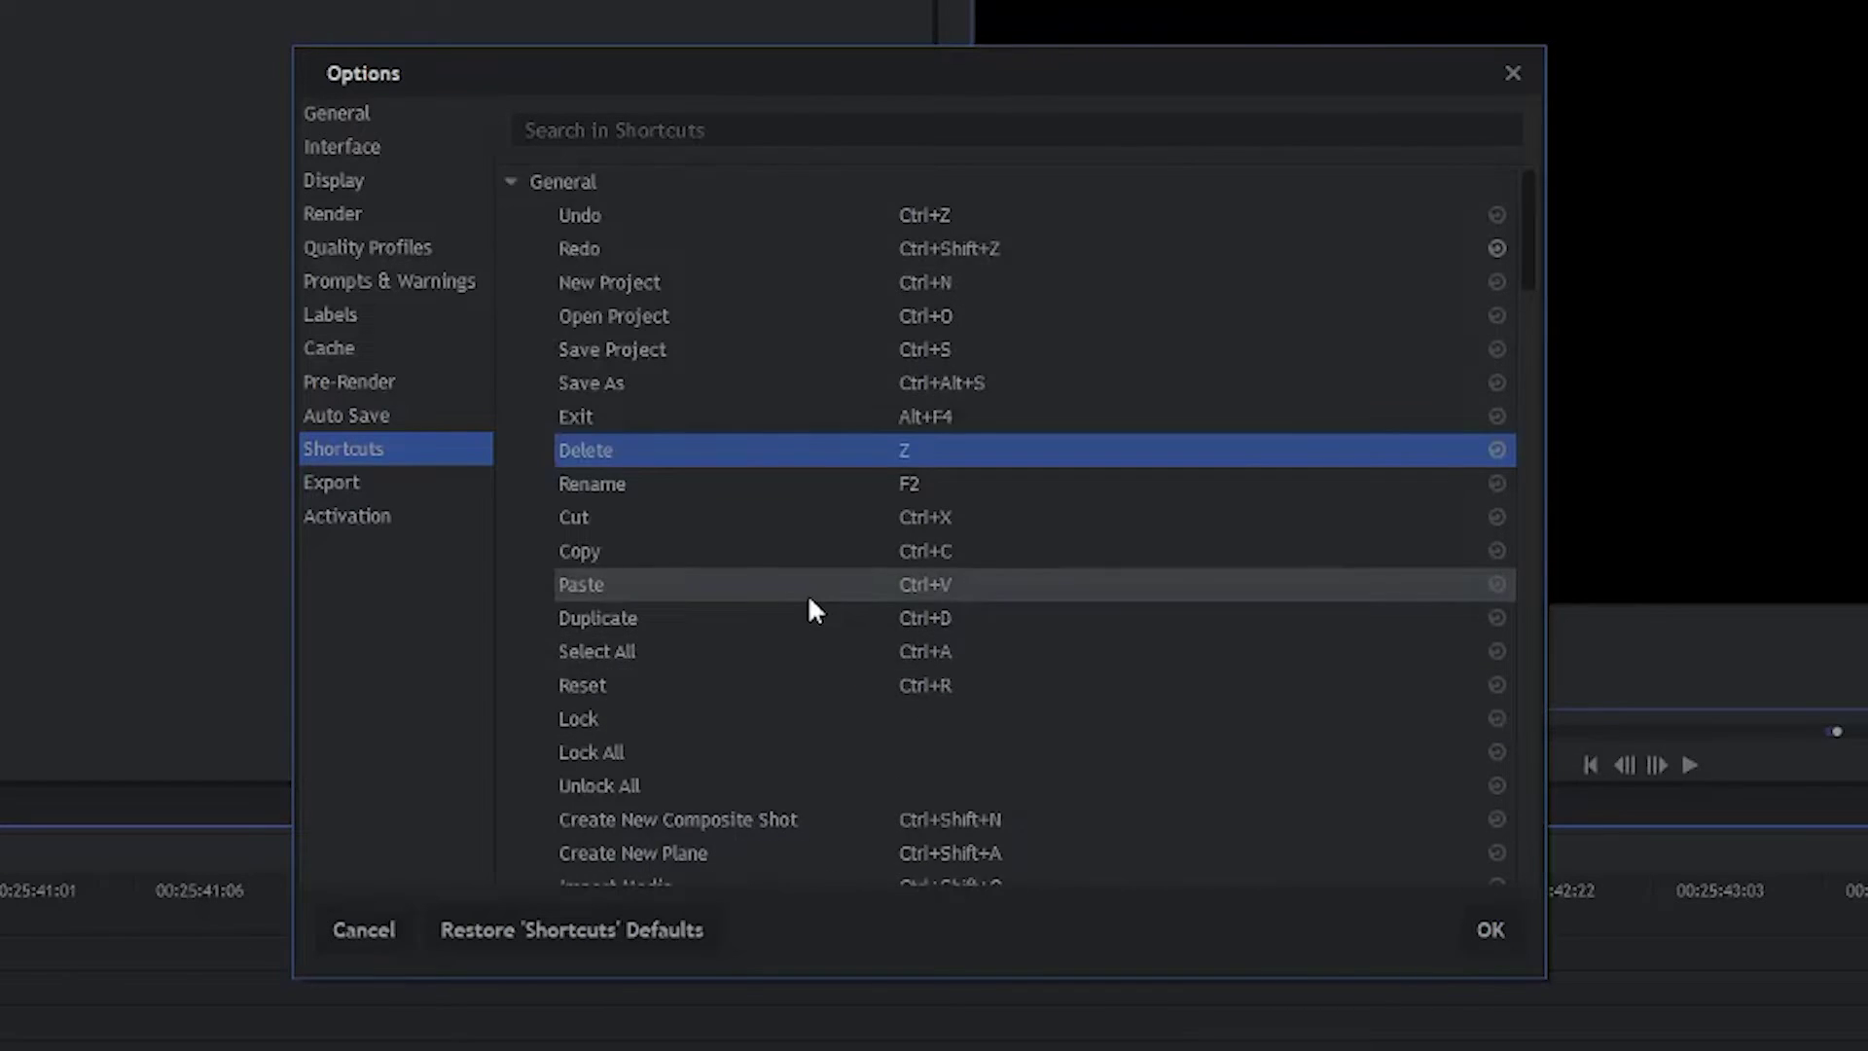
Collapse General and set In Point to D, Out Point to F, In/Out to Content to T.
{"action": "left_click", "coordinate": [514, 182]}
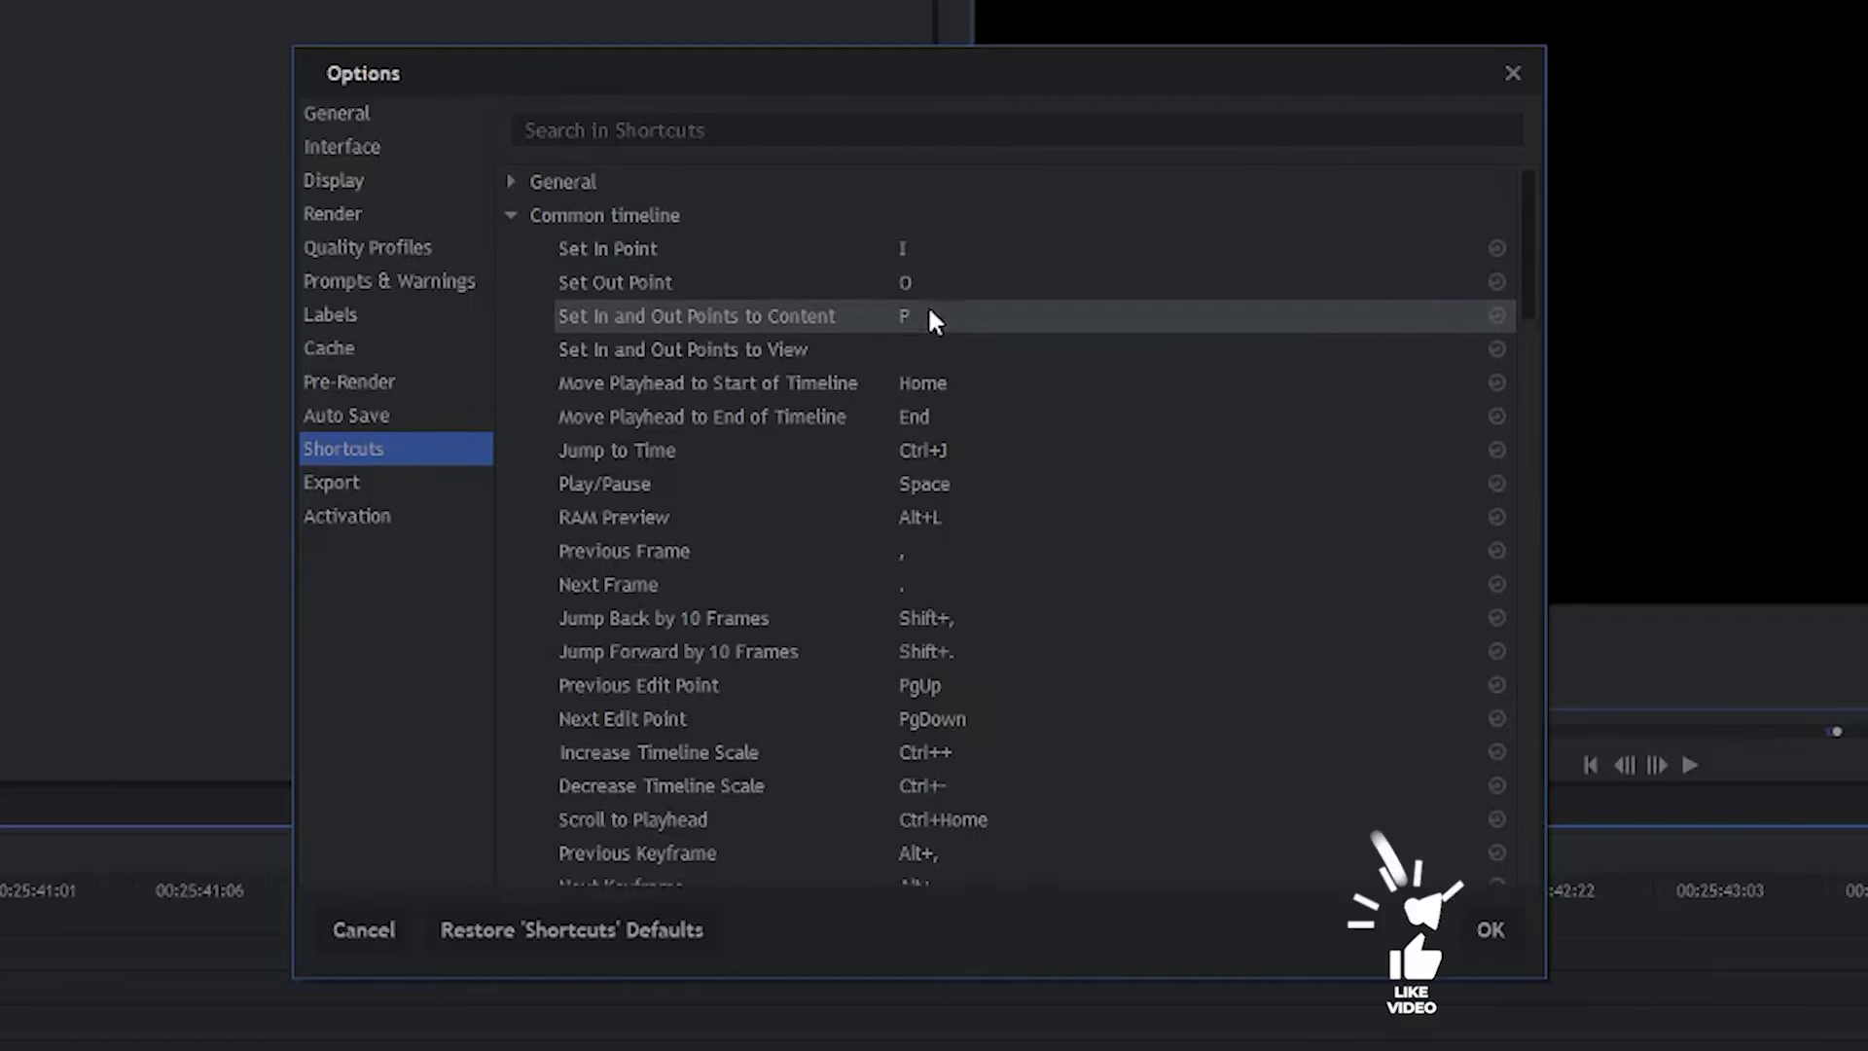
{"action": "double_click", "coordinate": [919, 249]}
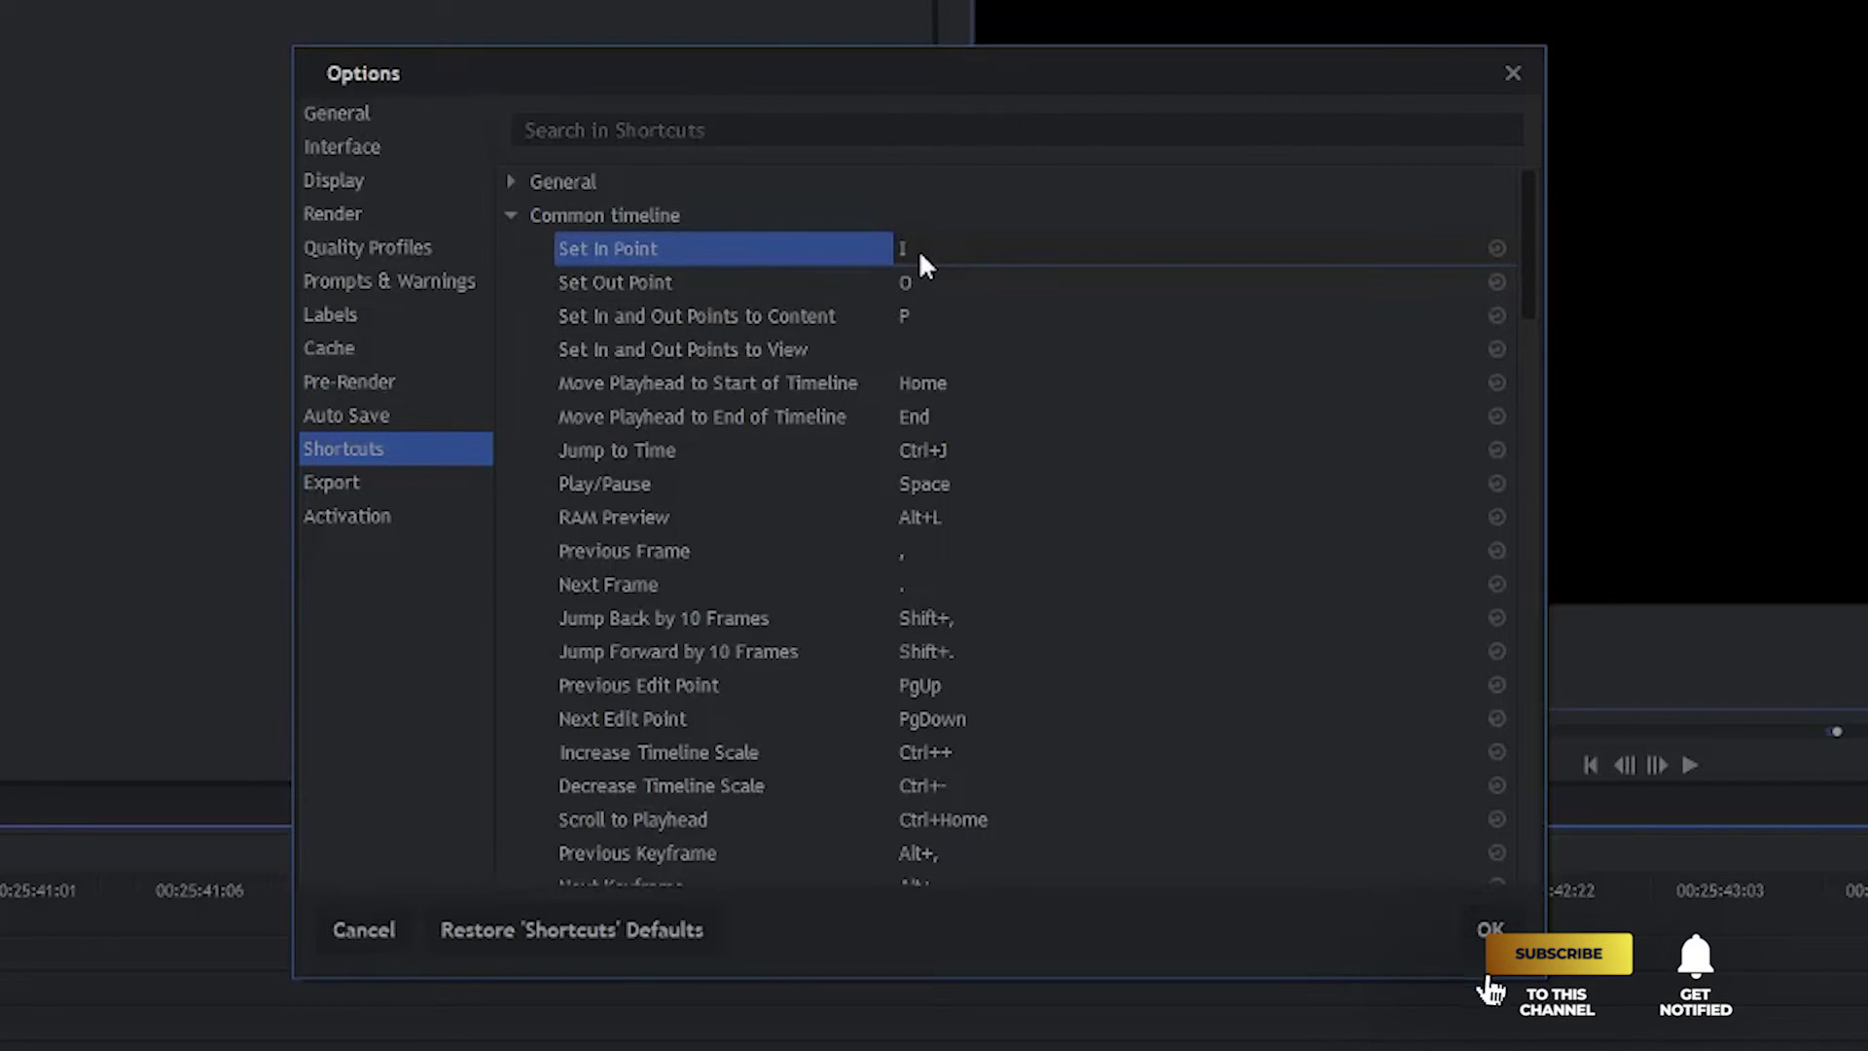
{"action": "key", "text": "d"}
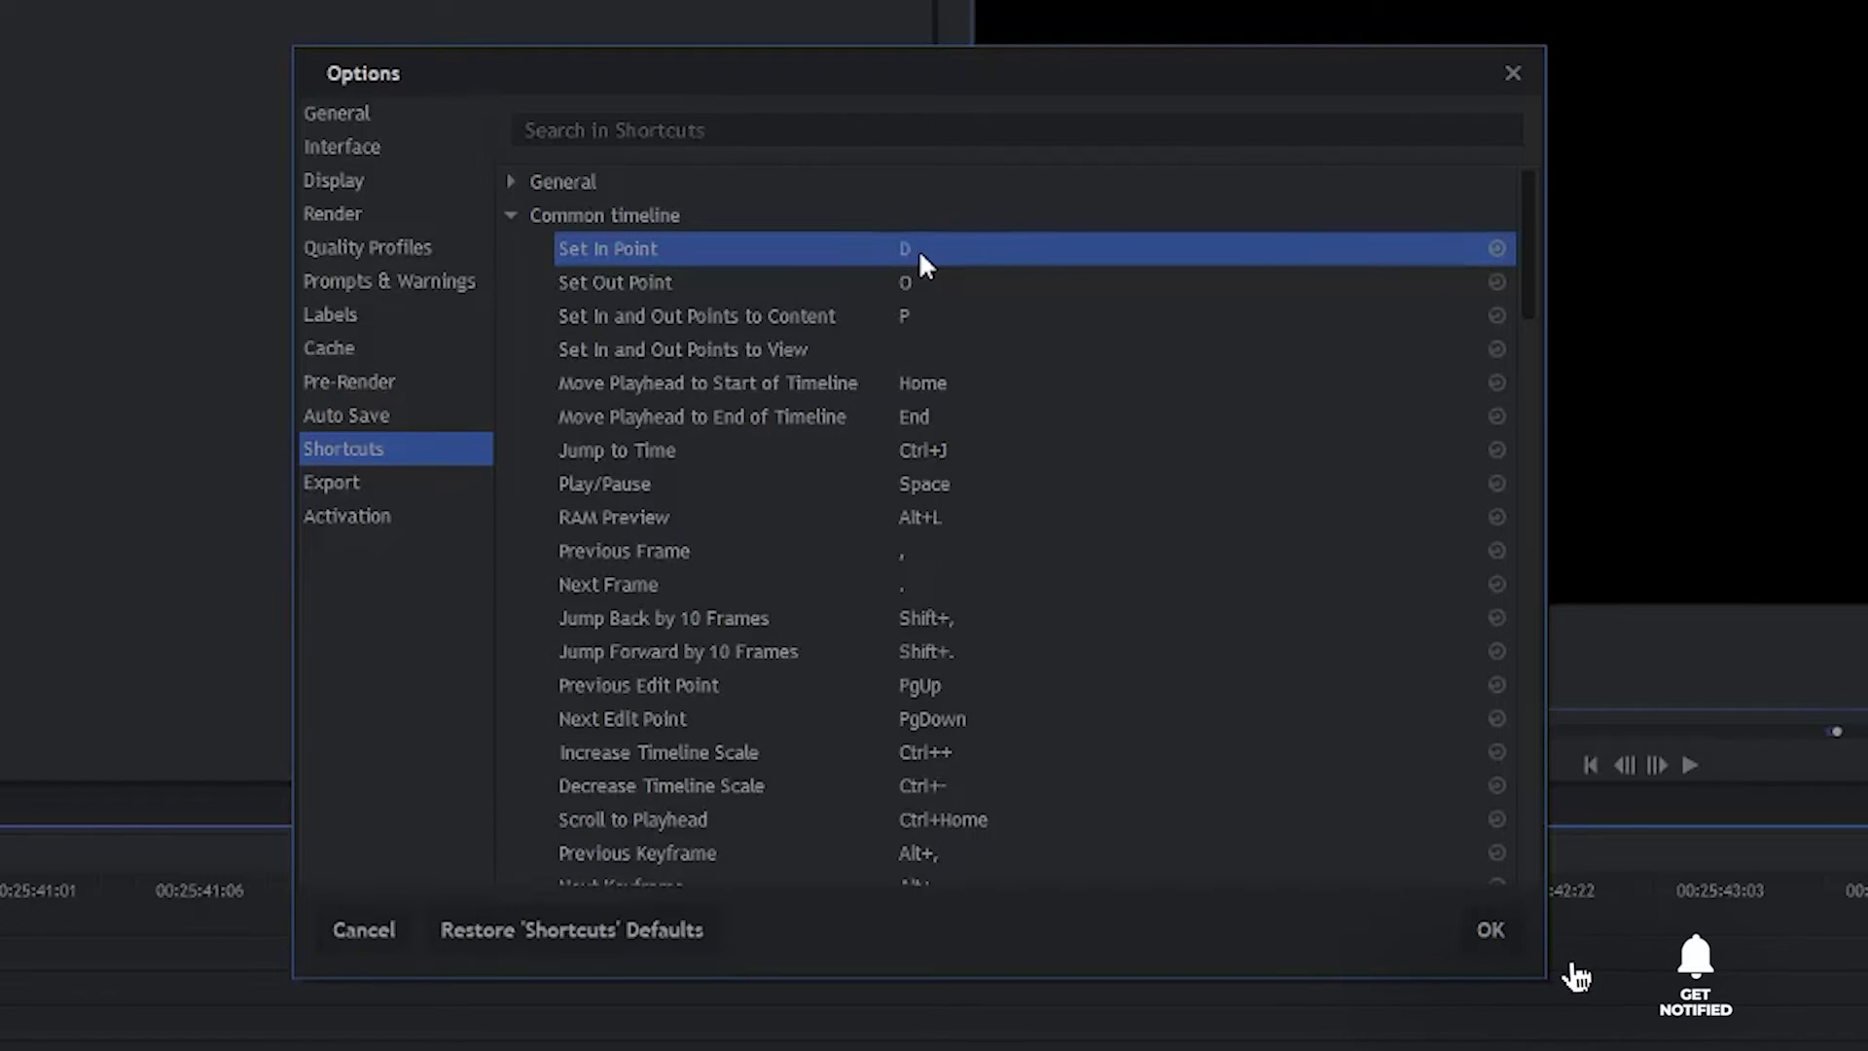
{"action": "double_click", "coordinate": [896, 281]}
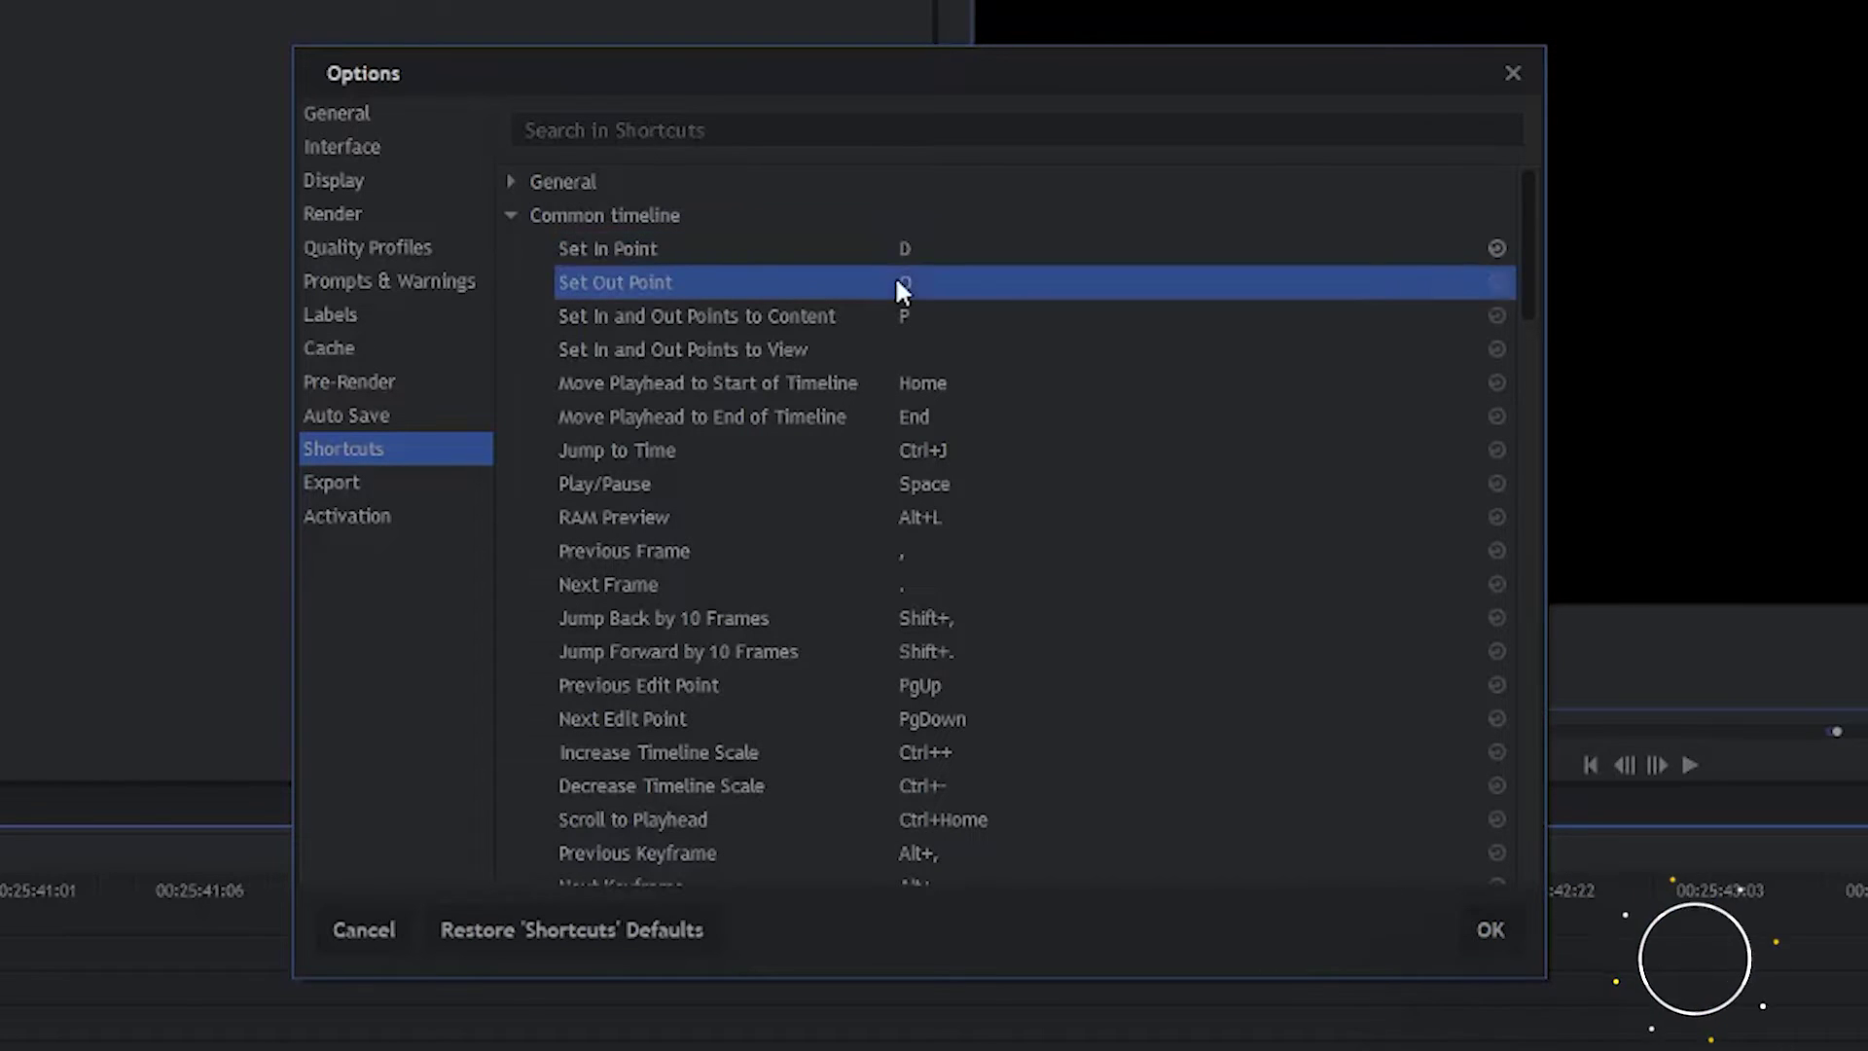
{"action": "key", "text": "f"}
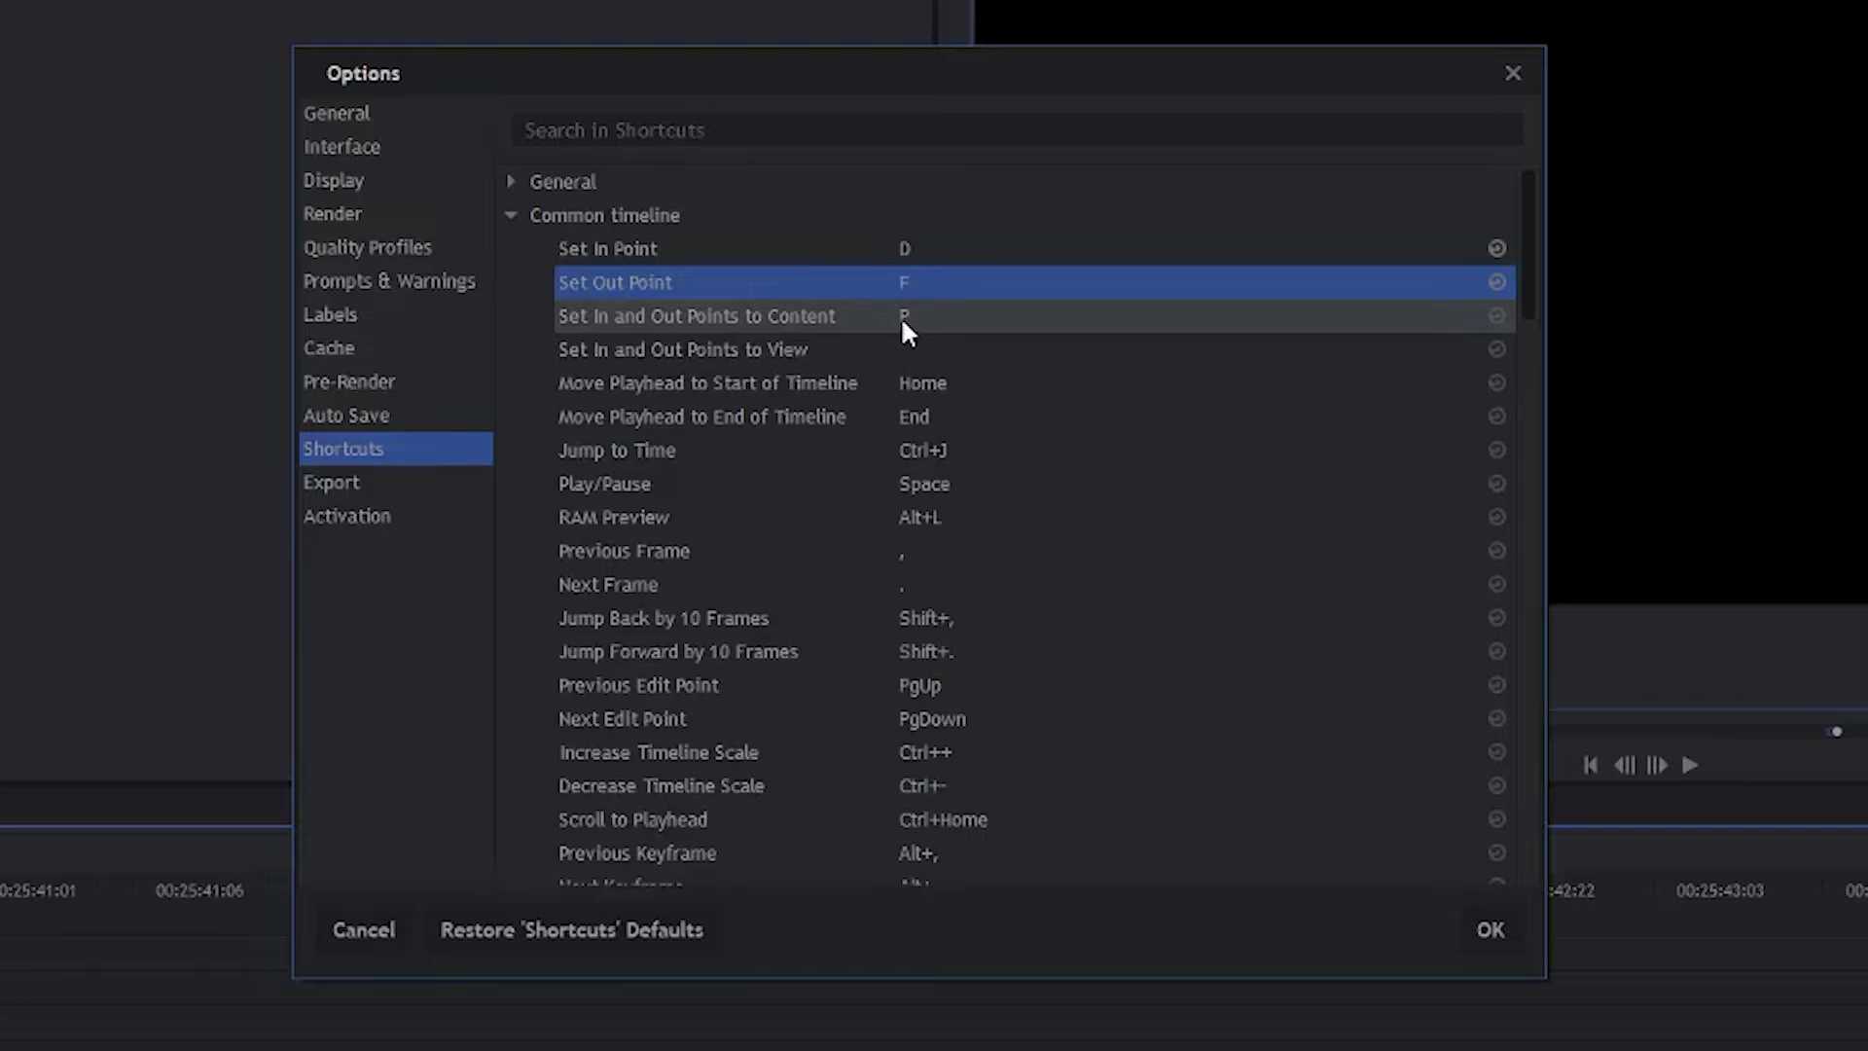
{"action": "double_click", "coordinate": [901, 317]}
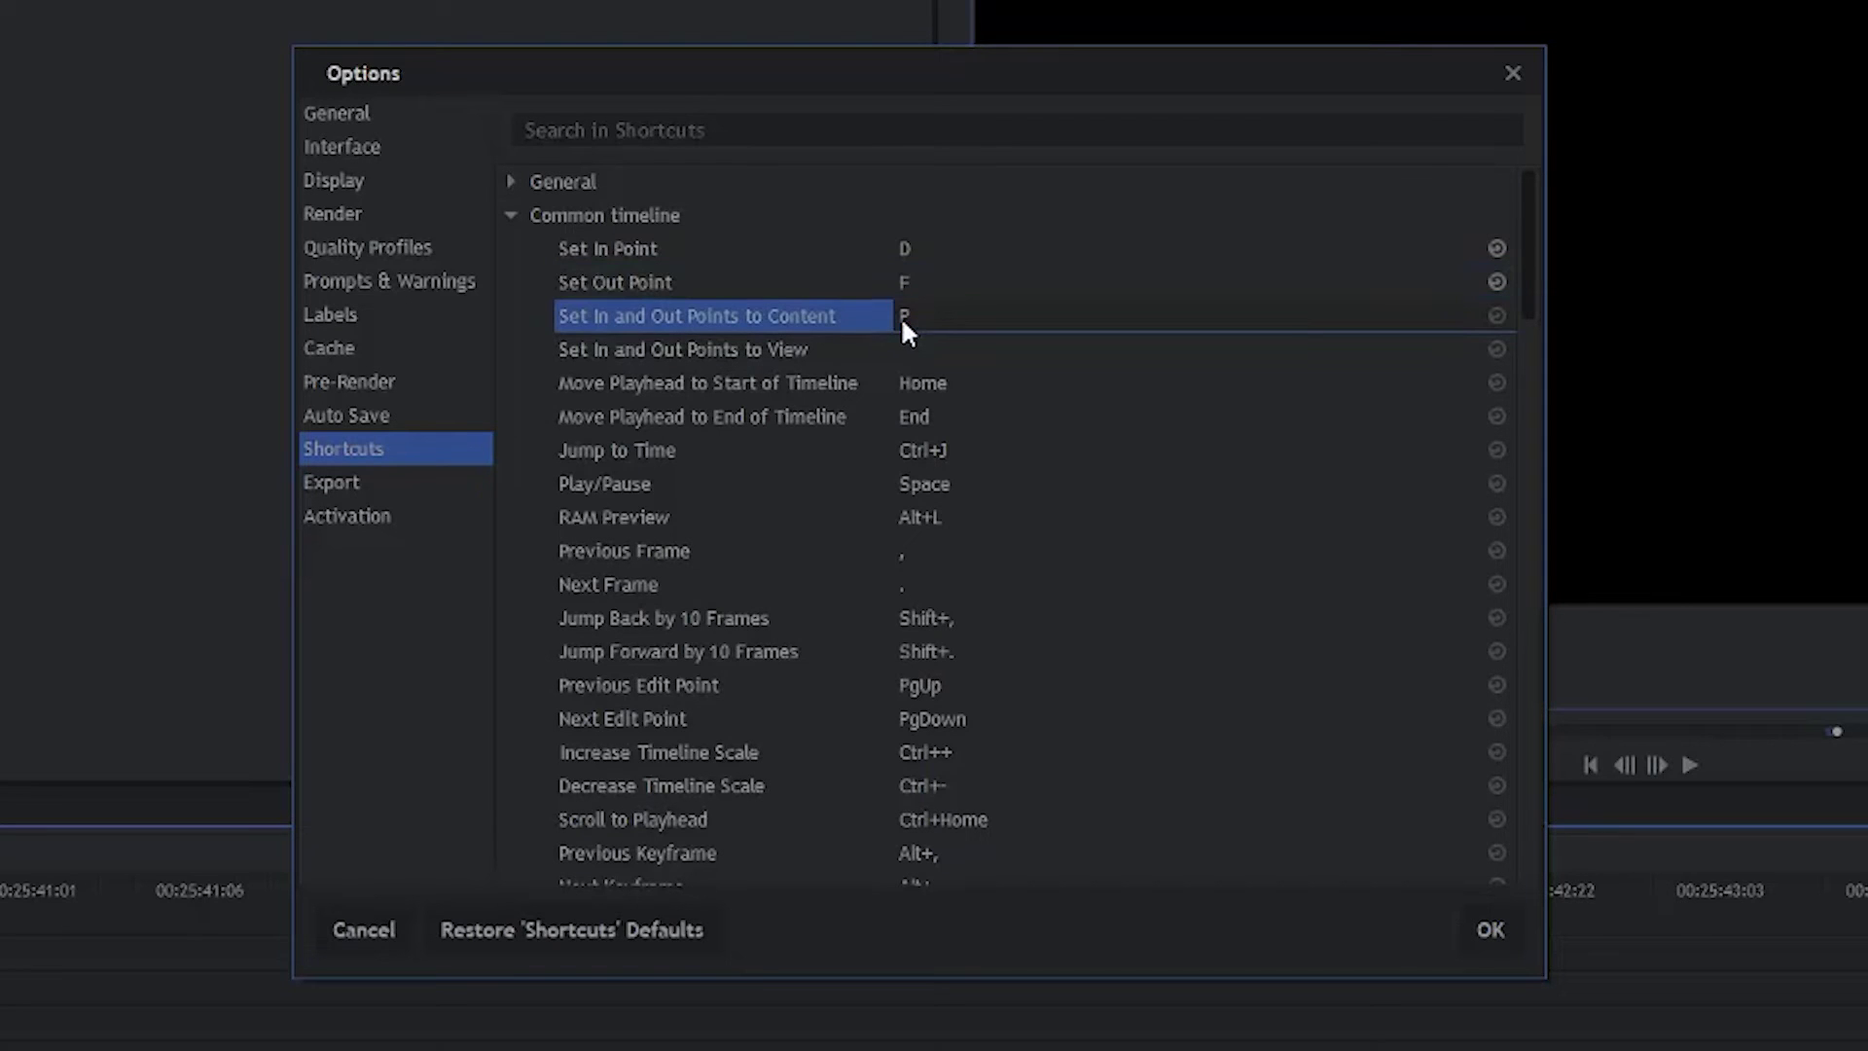
{"action": "key", "text": "t"}
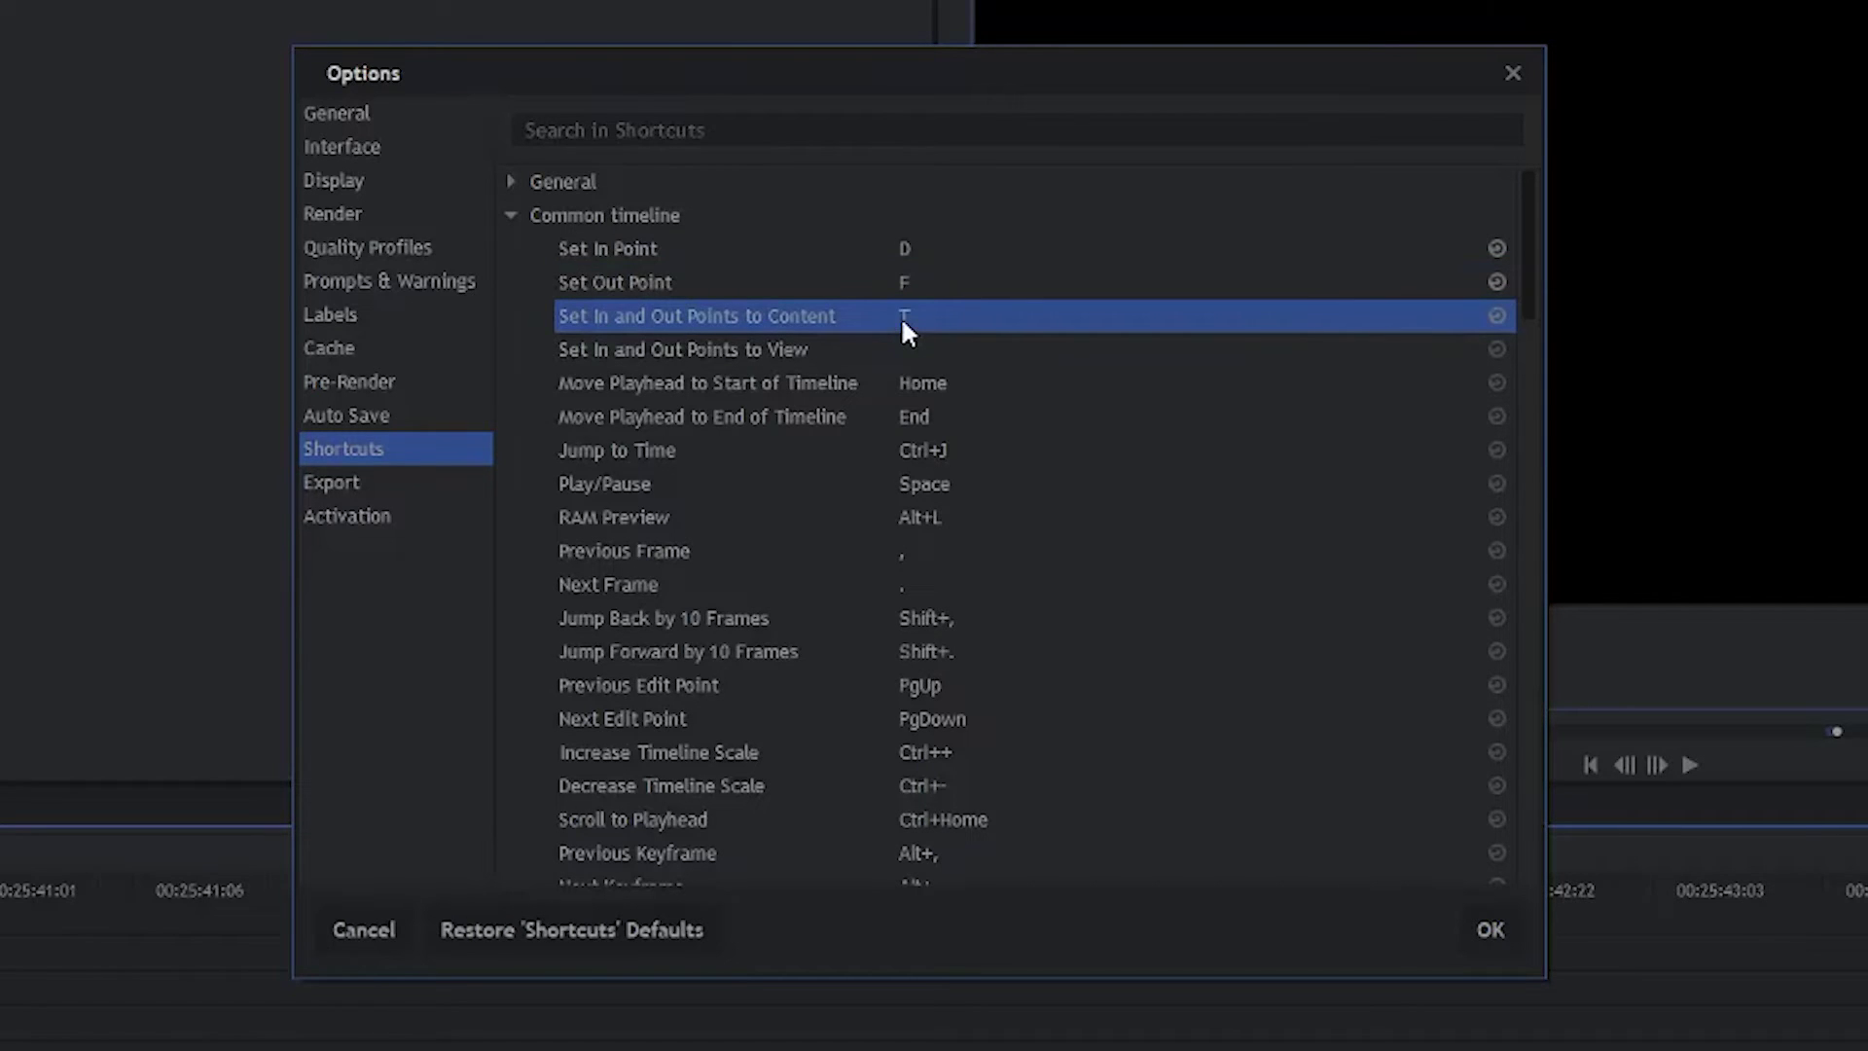
Set Previous/Next Frame to 1 and 2, Previous/Next Edit Point to A and S.
{"action": "double_click", "coordinate": [927, 549]}
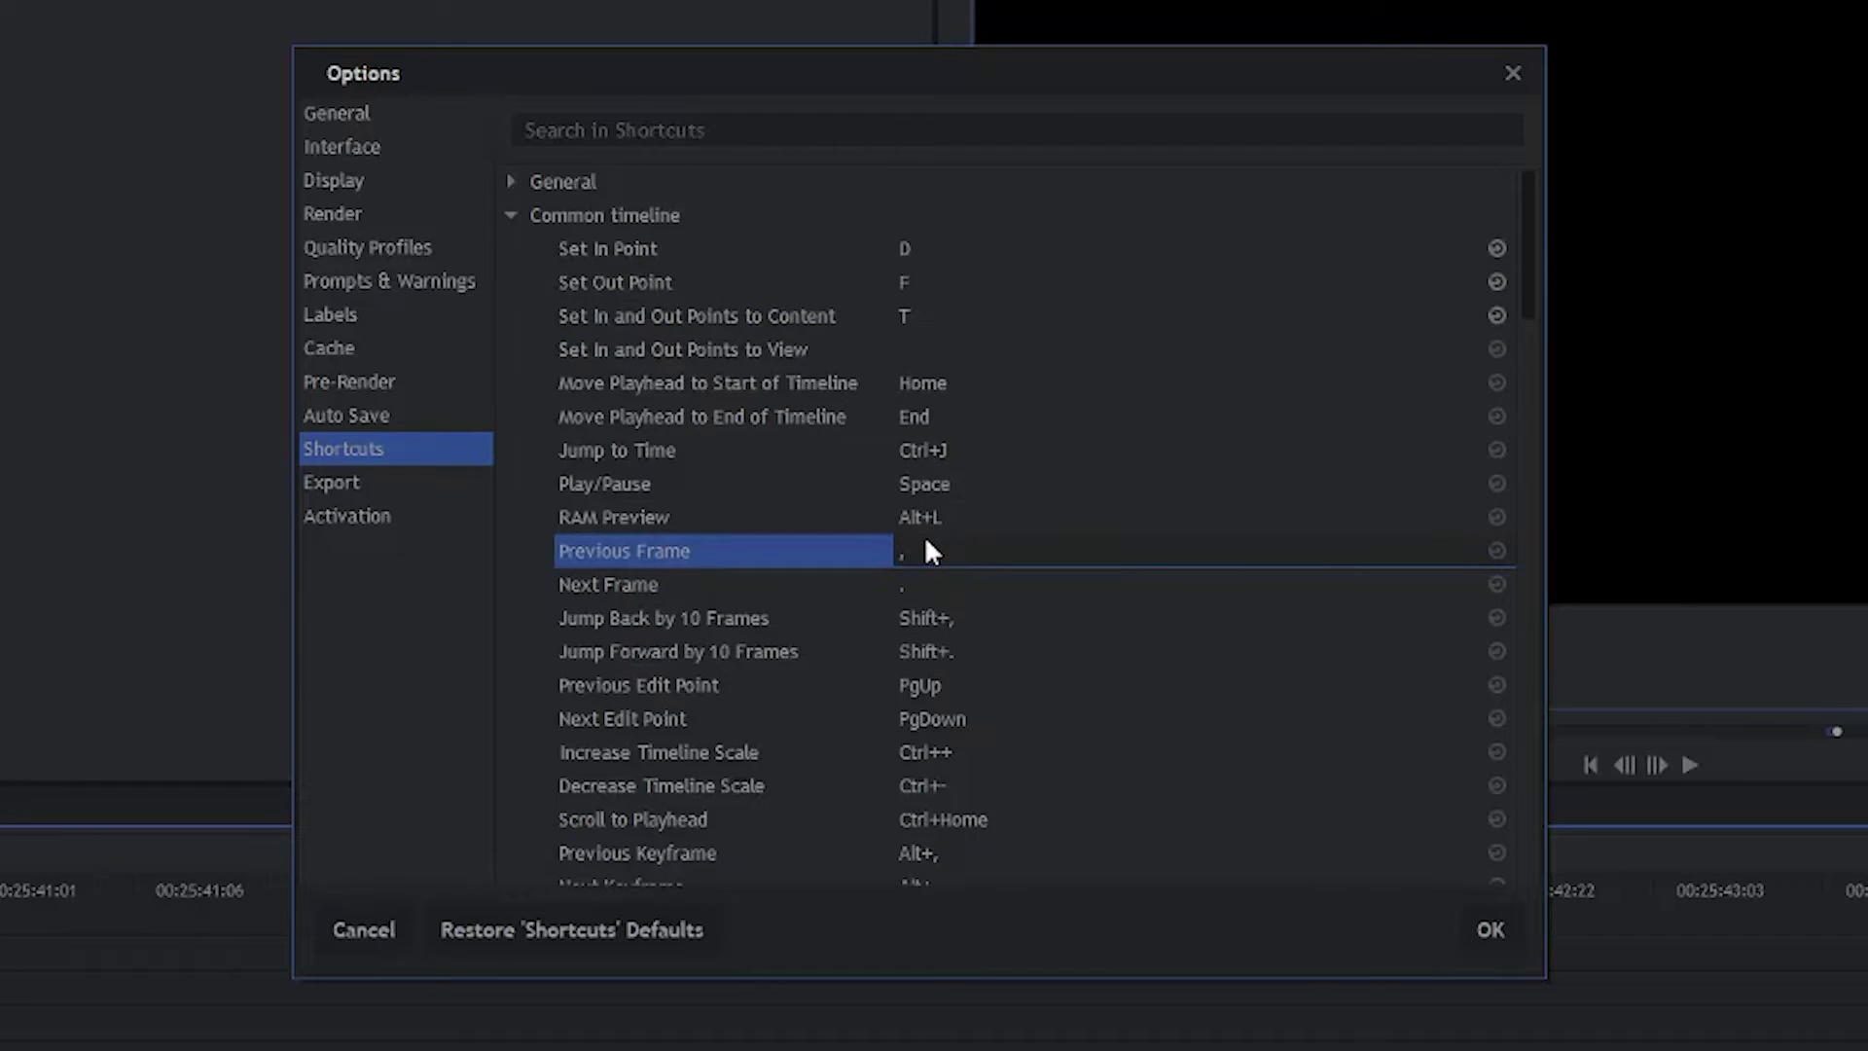
{"action": "key", "text": "i"}
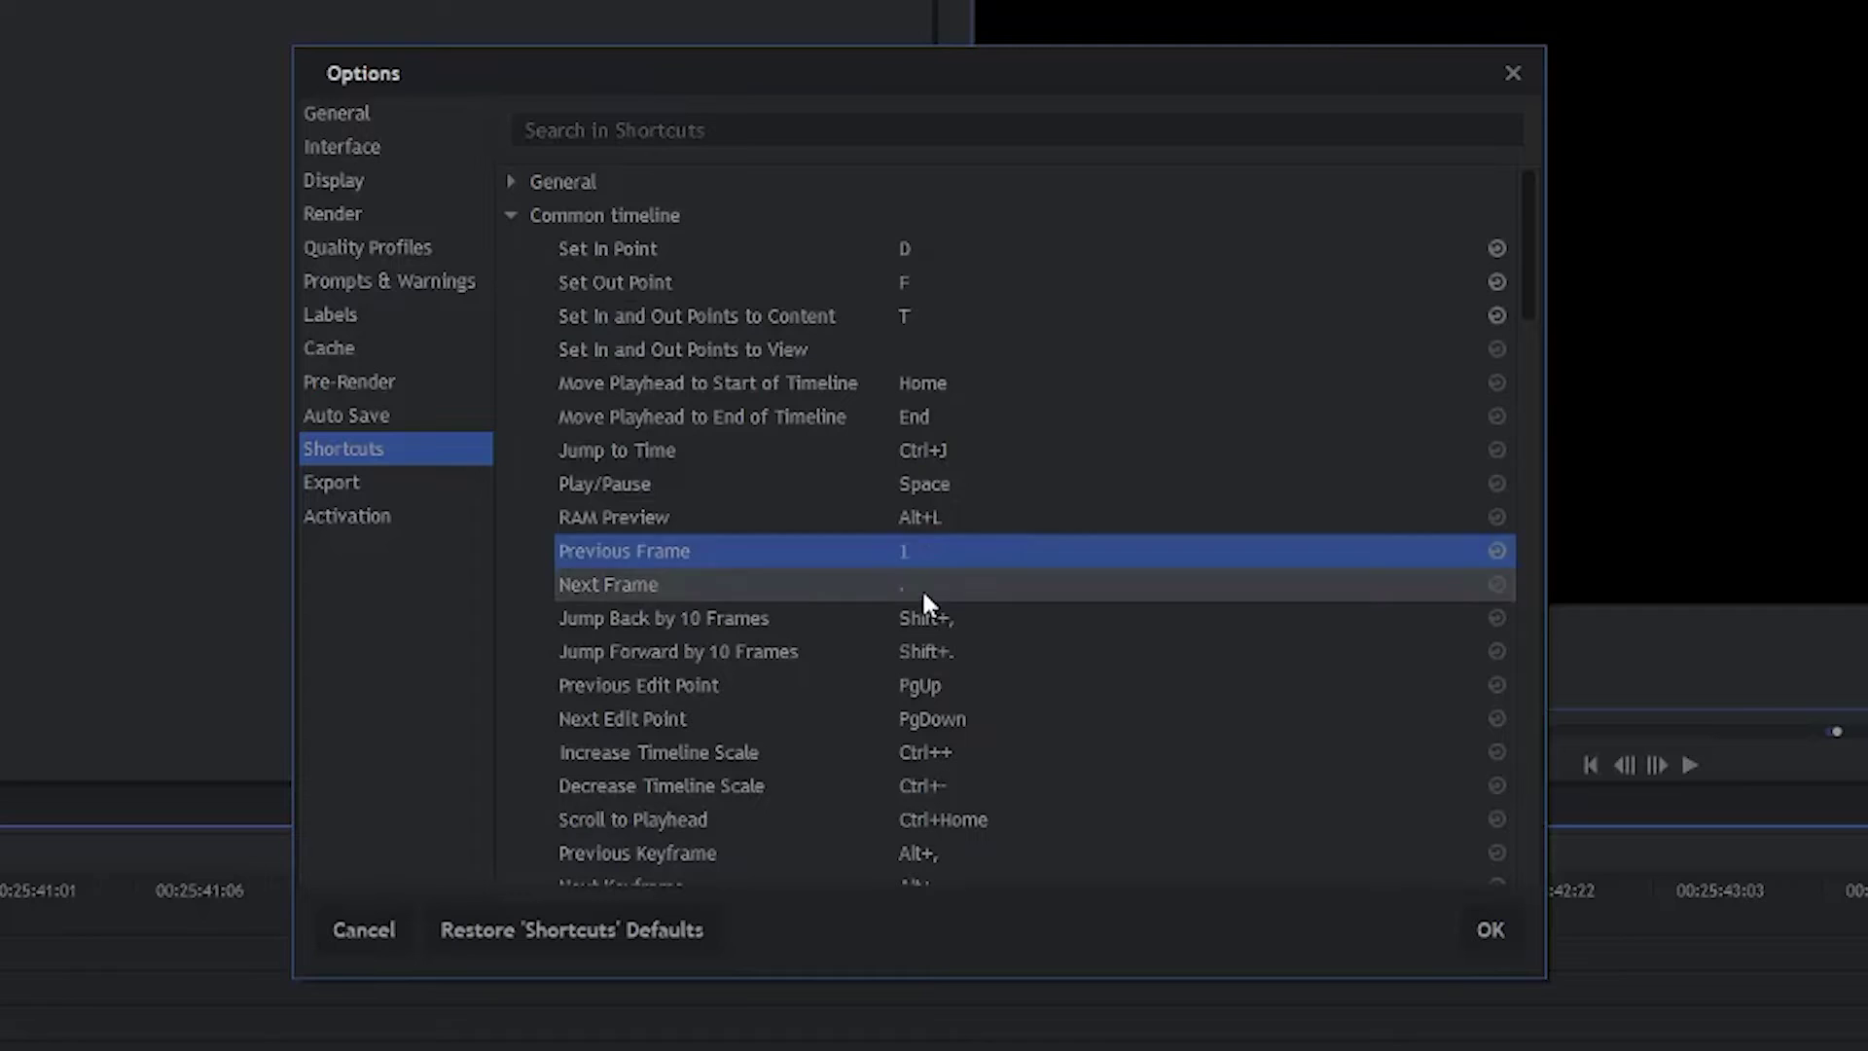
{"action": "double_click", "coordinate": [923, 591]}
{"action": "key", "text": "2"}
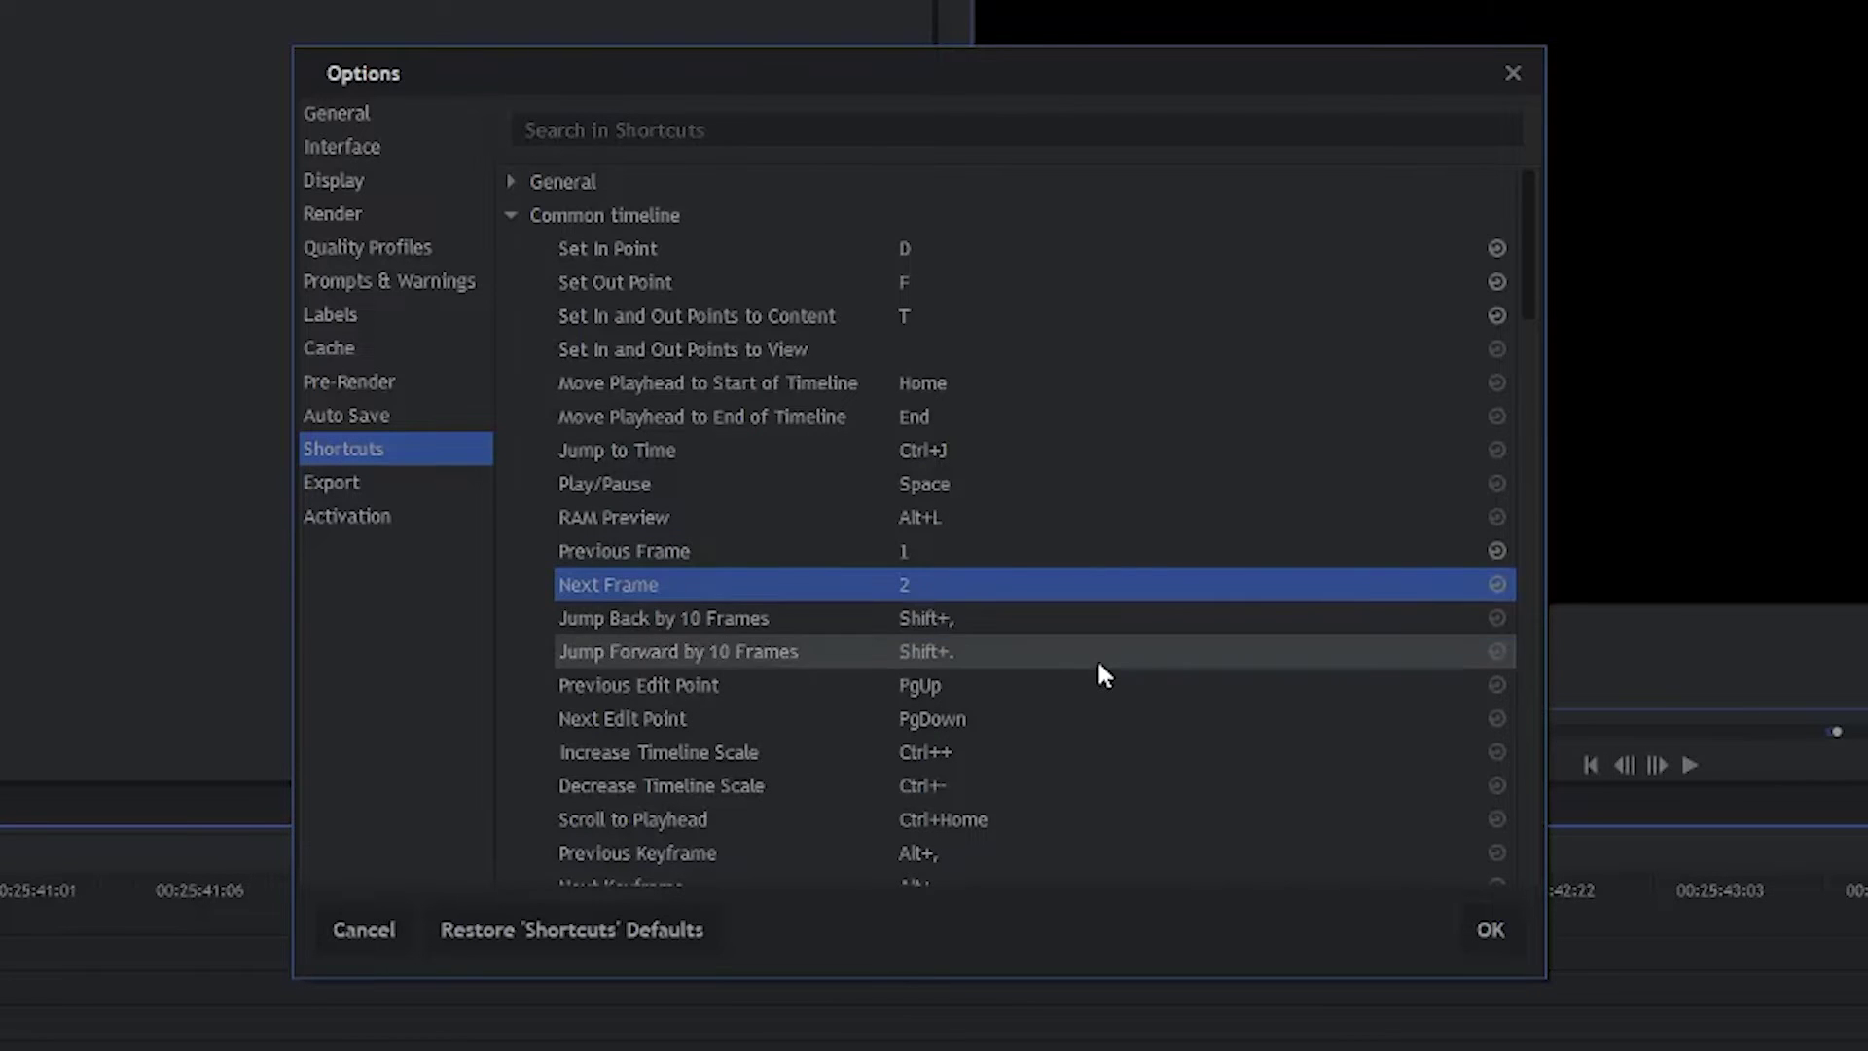
{"action": "double_click", "coordinate": [938, 684]}
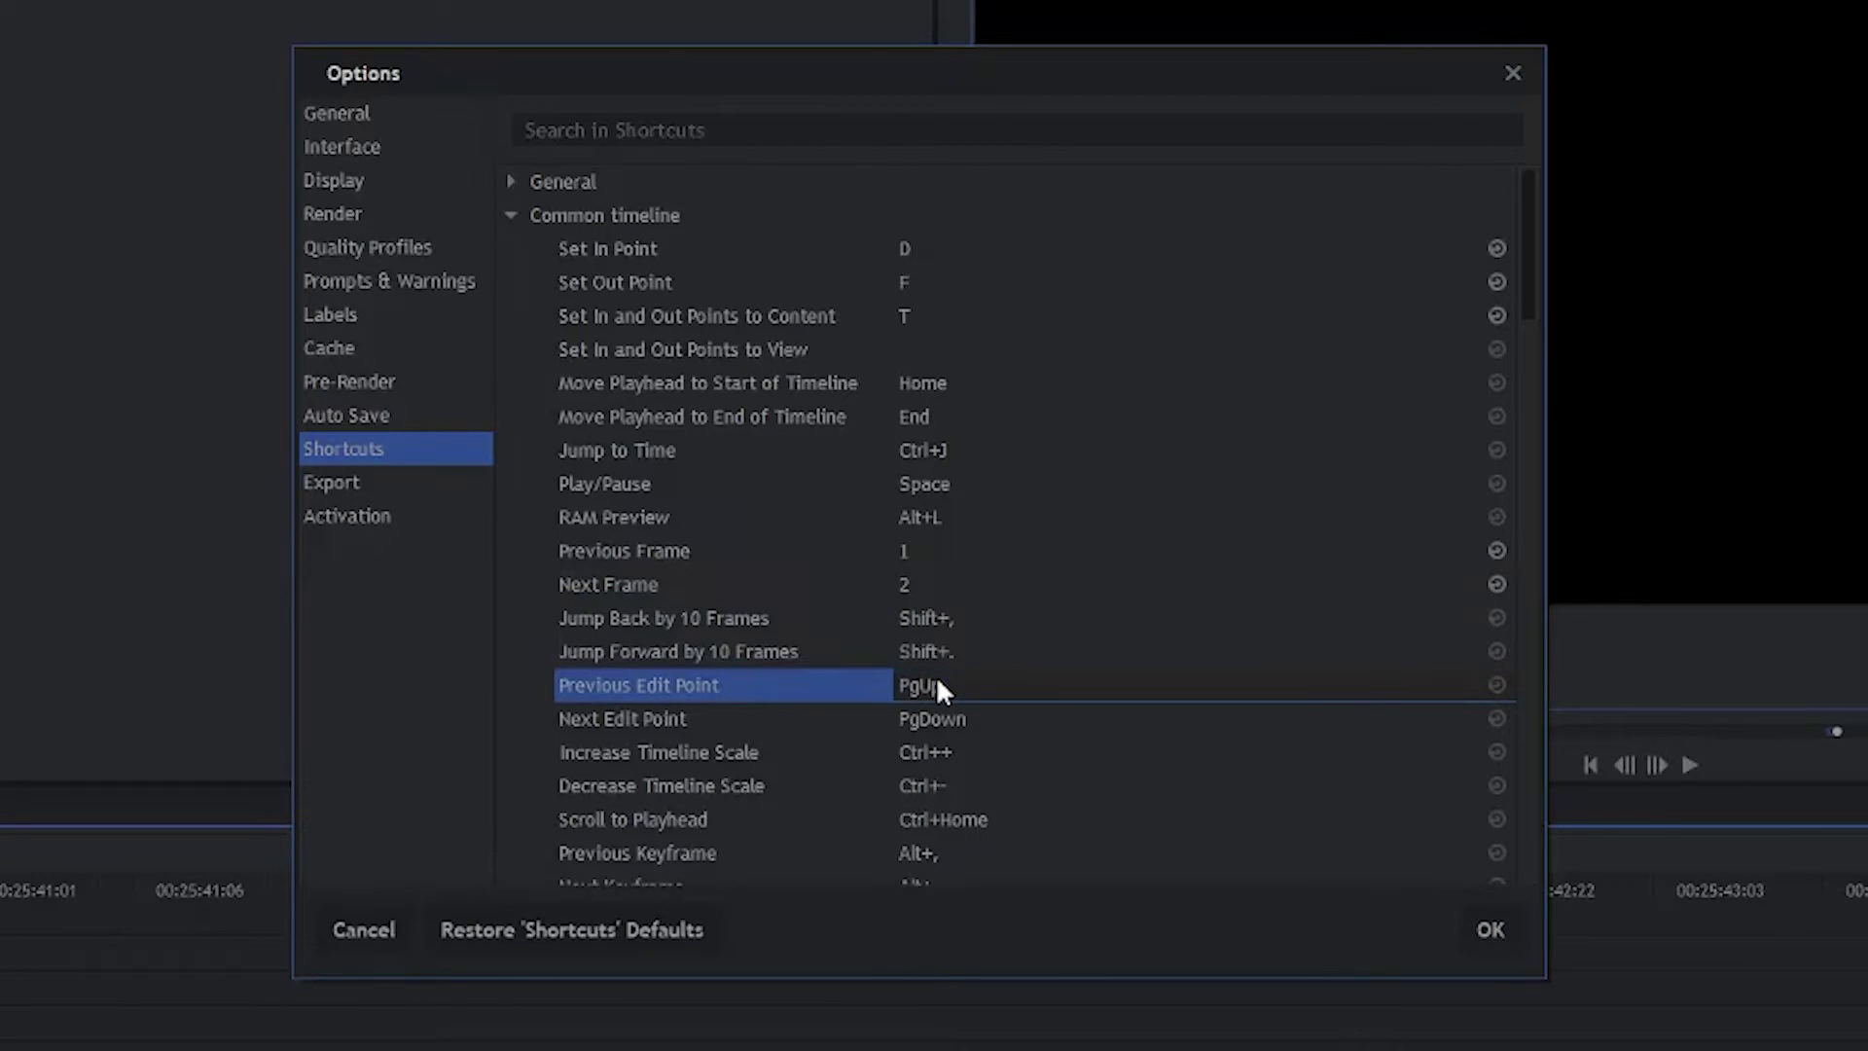
{"action": "key", "text": "a"}
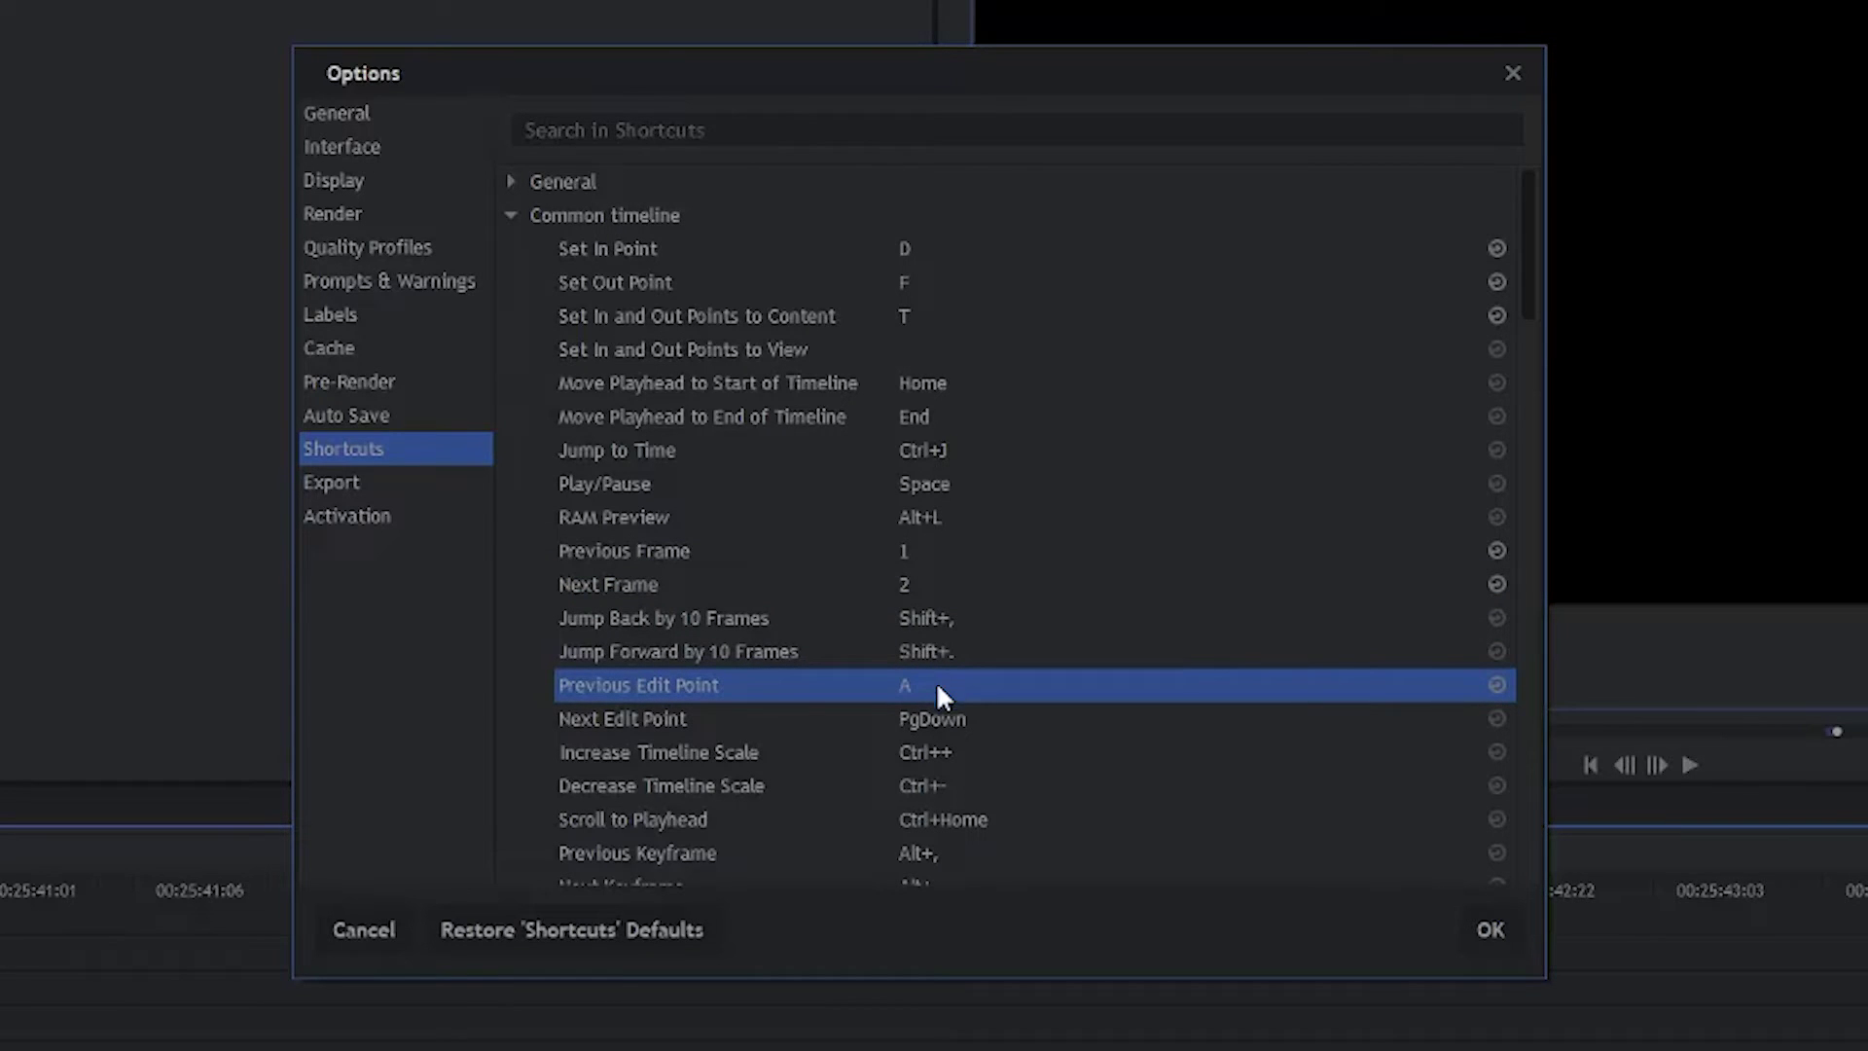
{"action": "double_click", "coordinate": [931, 718]}
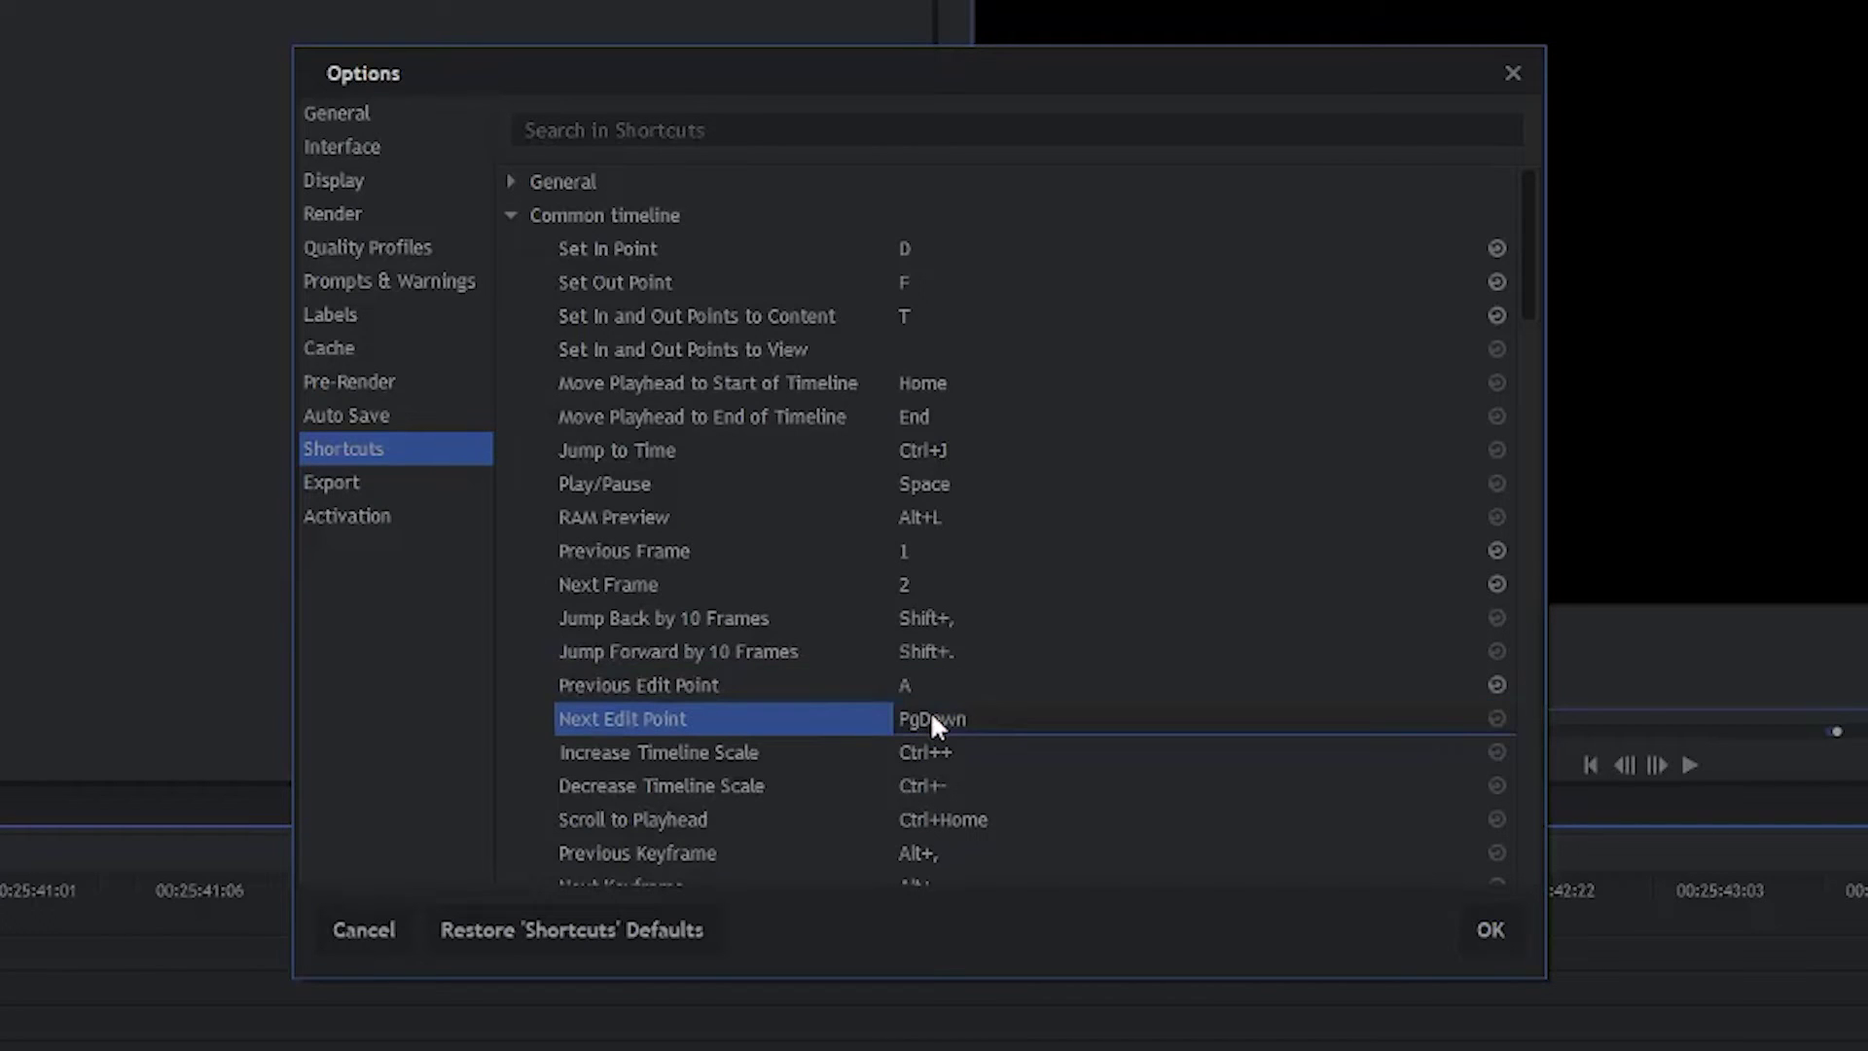
{"action": "key", "text": "s"}
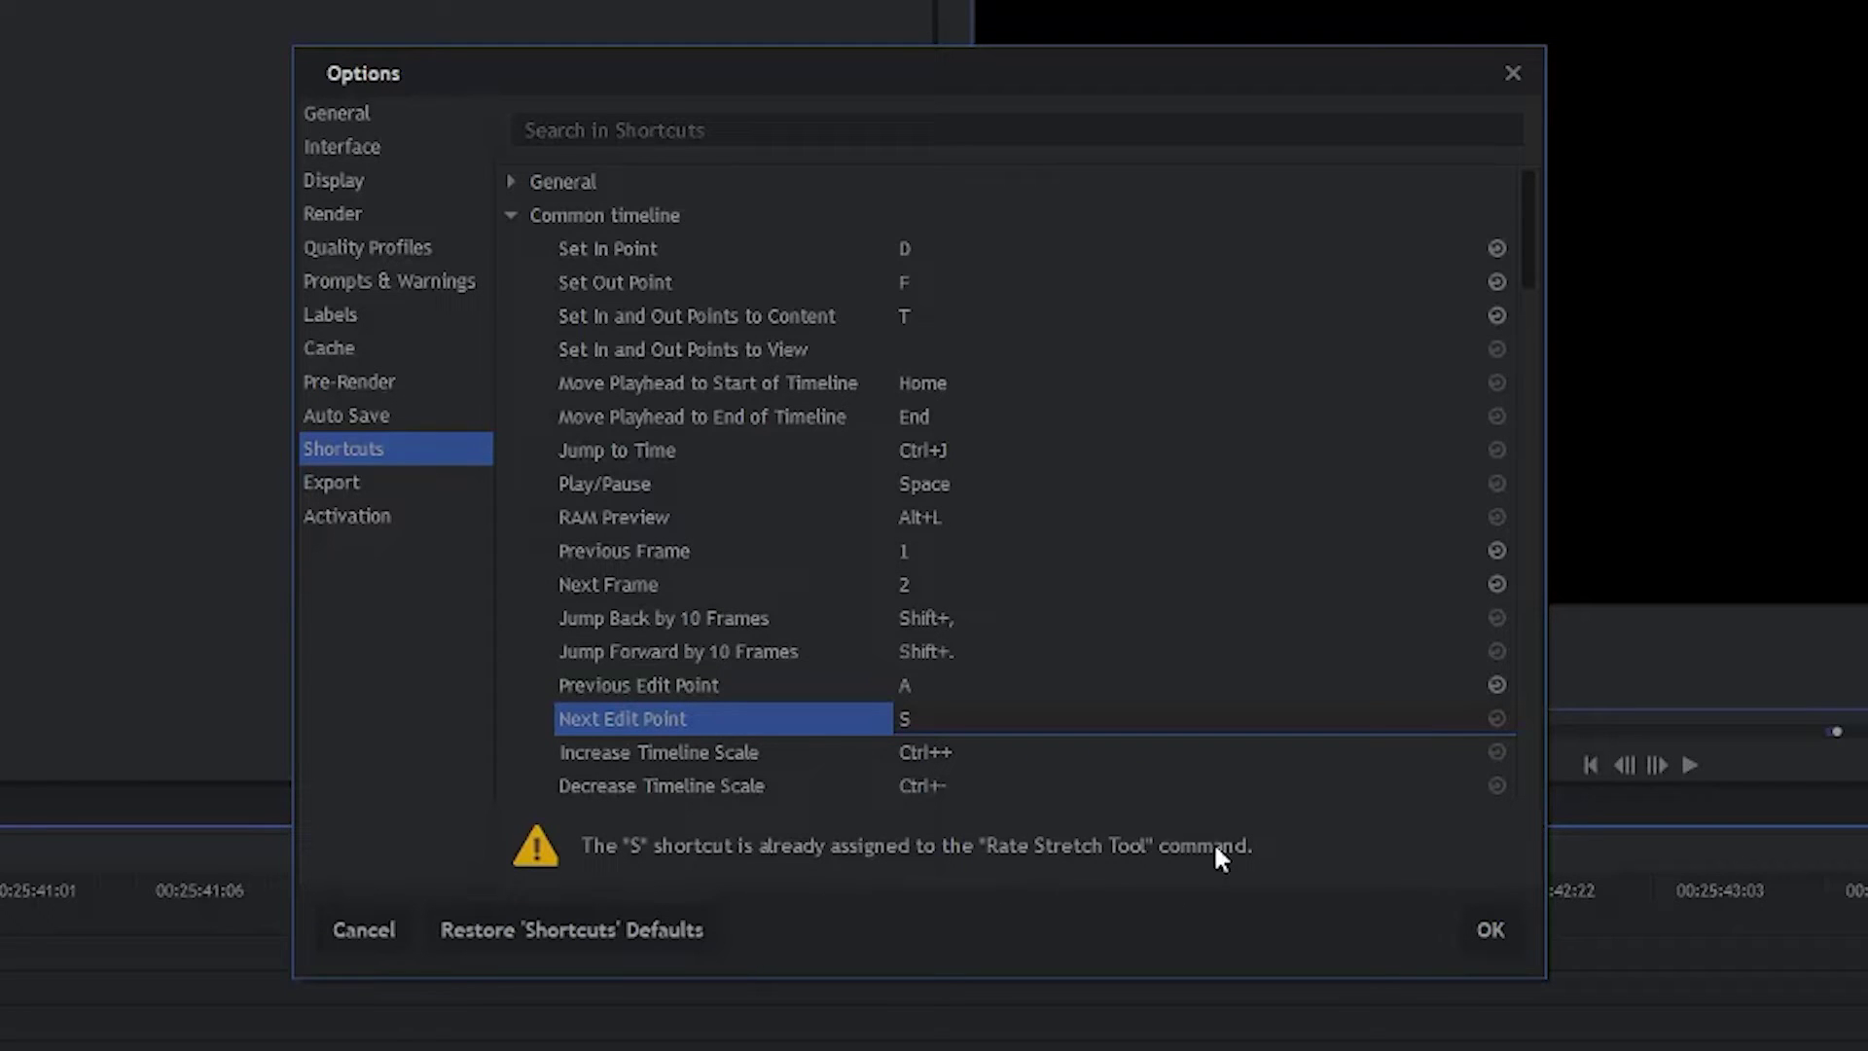
Cancel the S conflict, search 'rate' and set both Rate Stretch Tool shortcuts to Ctrl+Shift+S.
{"action": "left_click", "coordinate": [957, 749]}
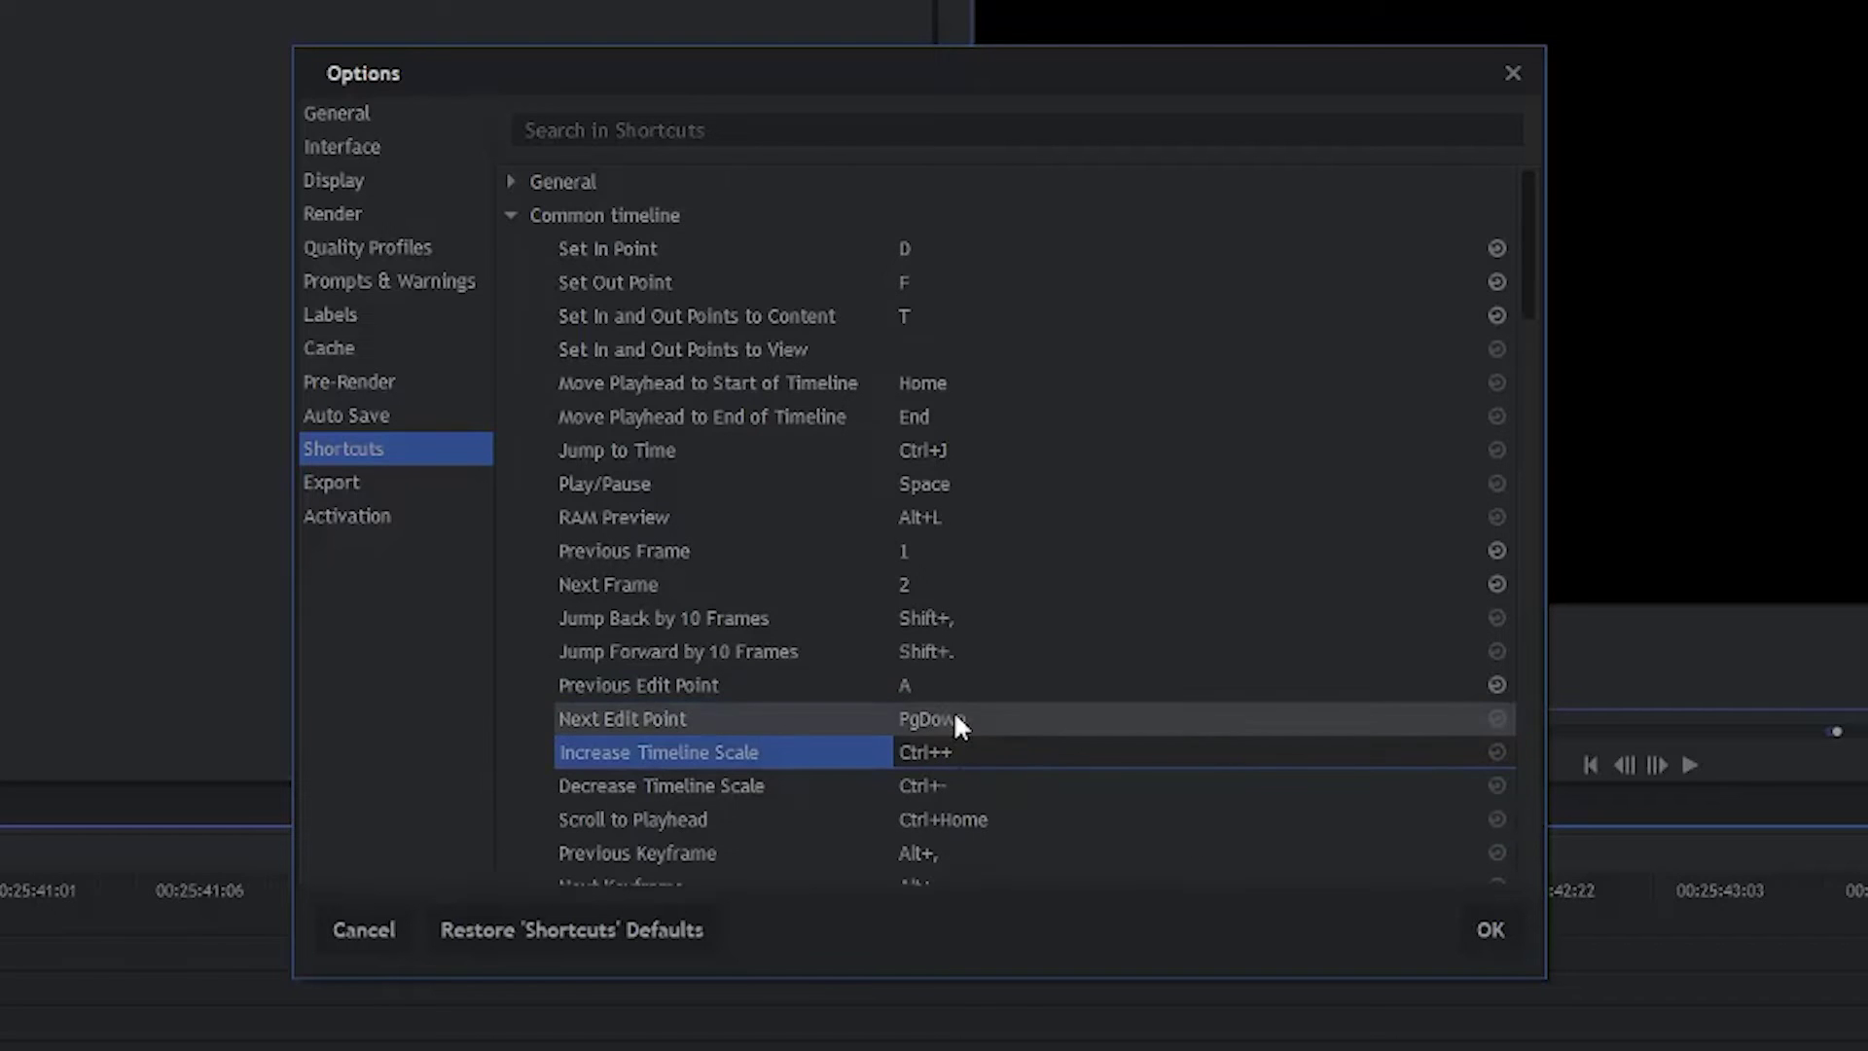
{"action": "left_click", "coordinate": [958, 720]}
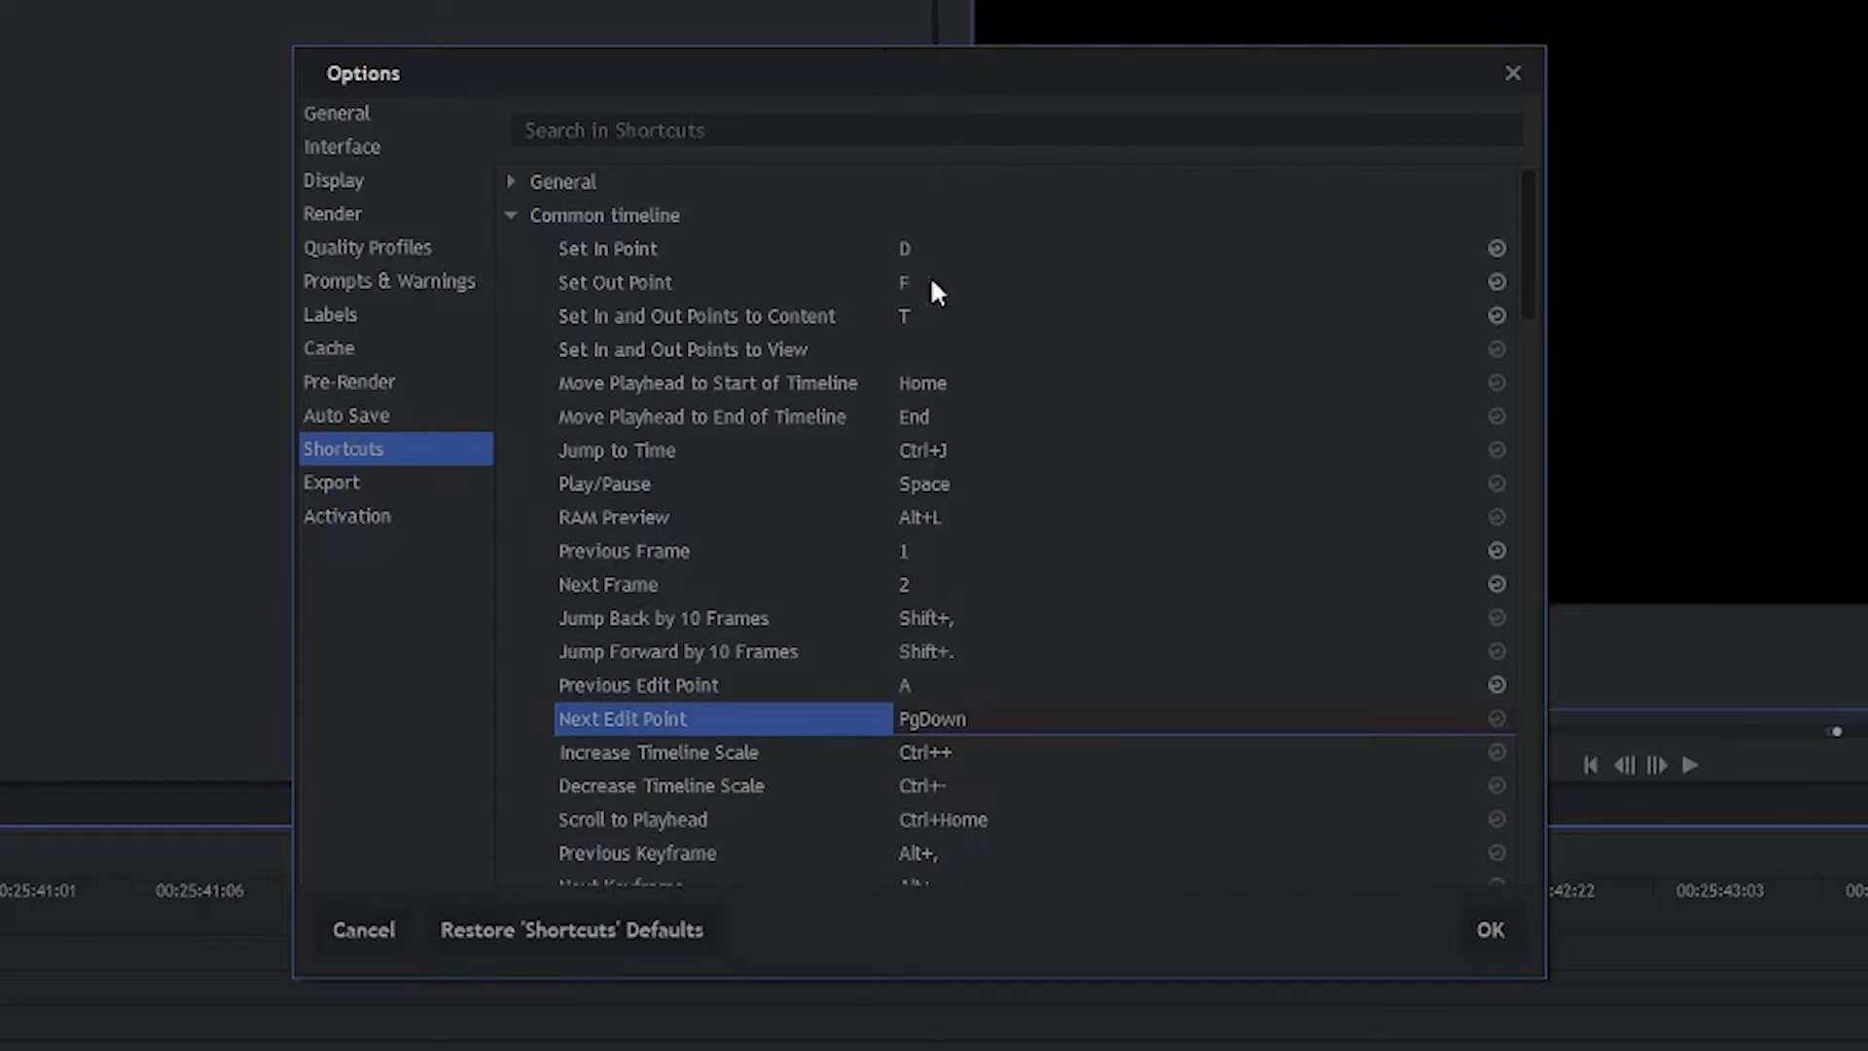
{"action": "left_click", "coordinate": [843, 119]}
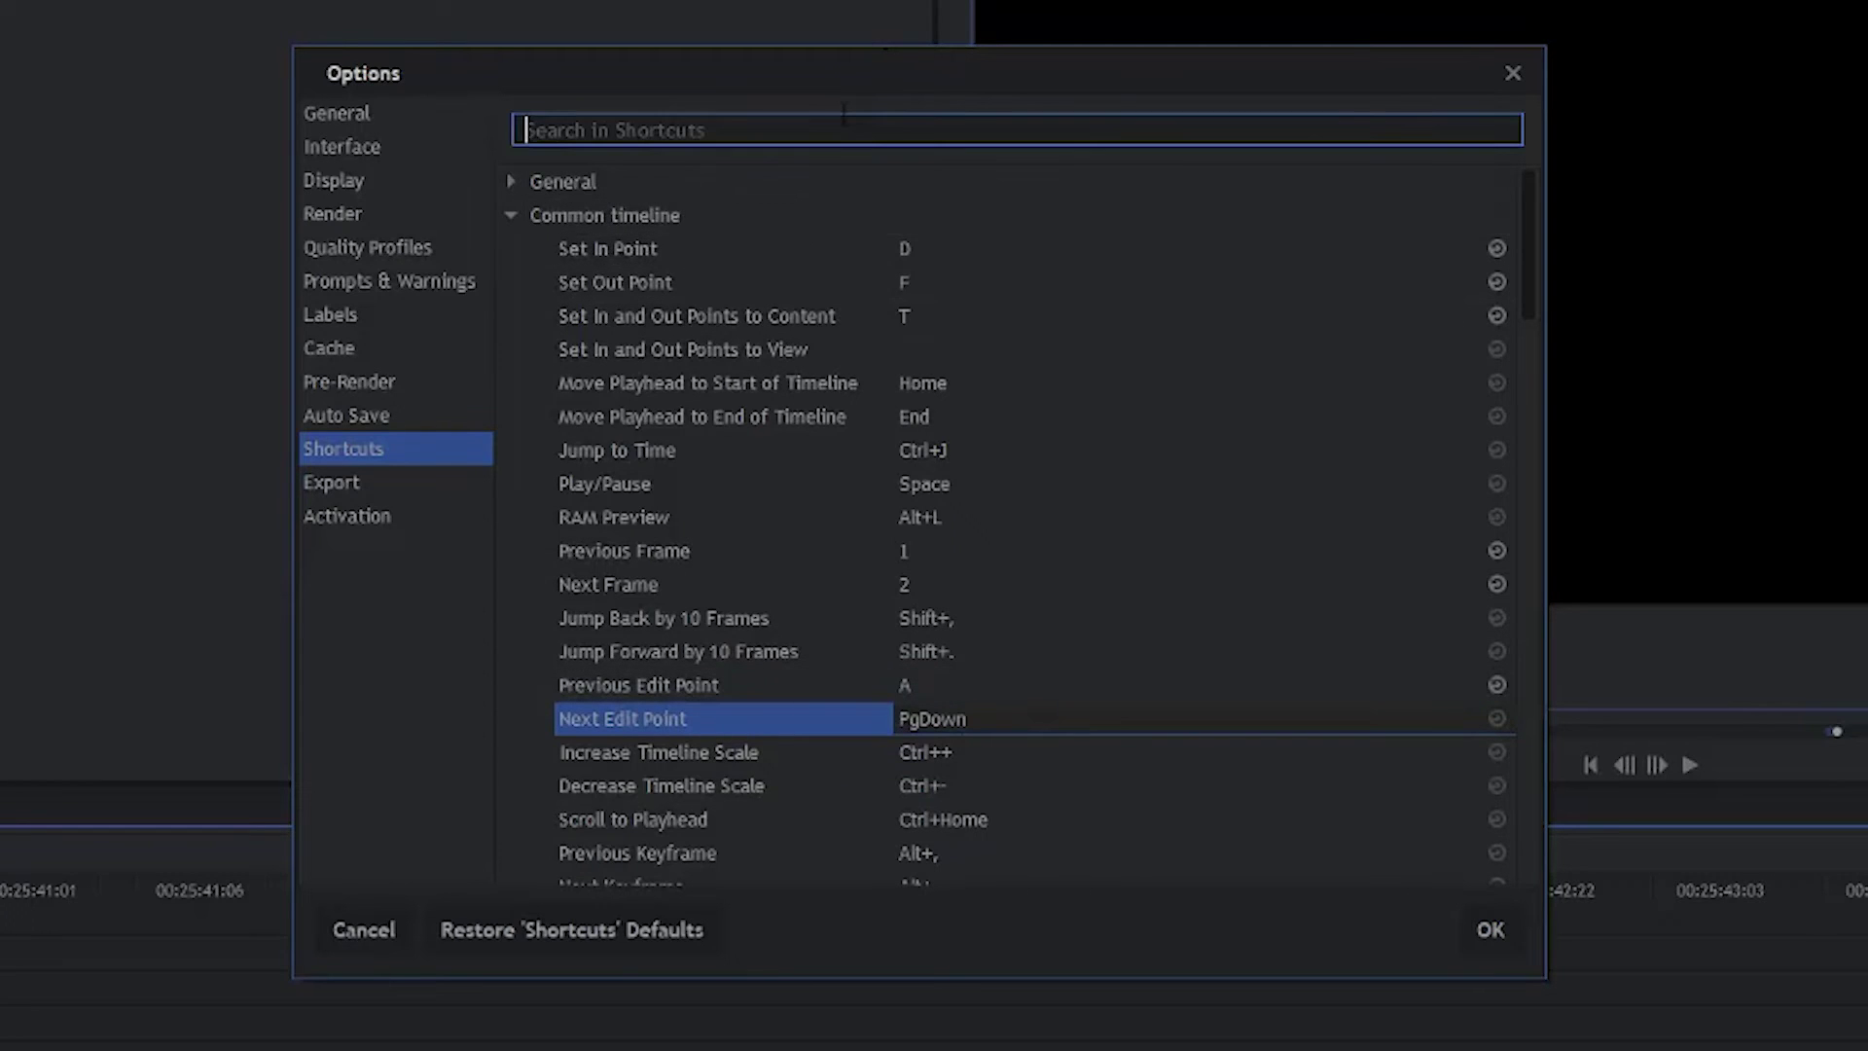
{"action": "type", "text": "ra"}
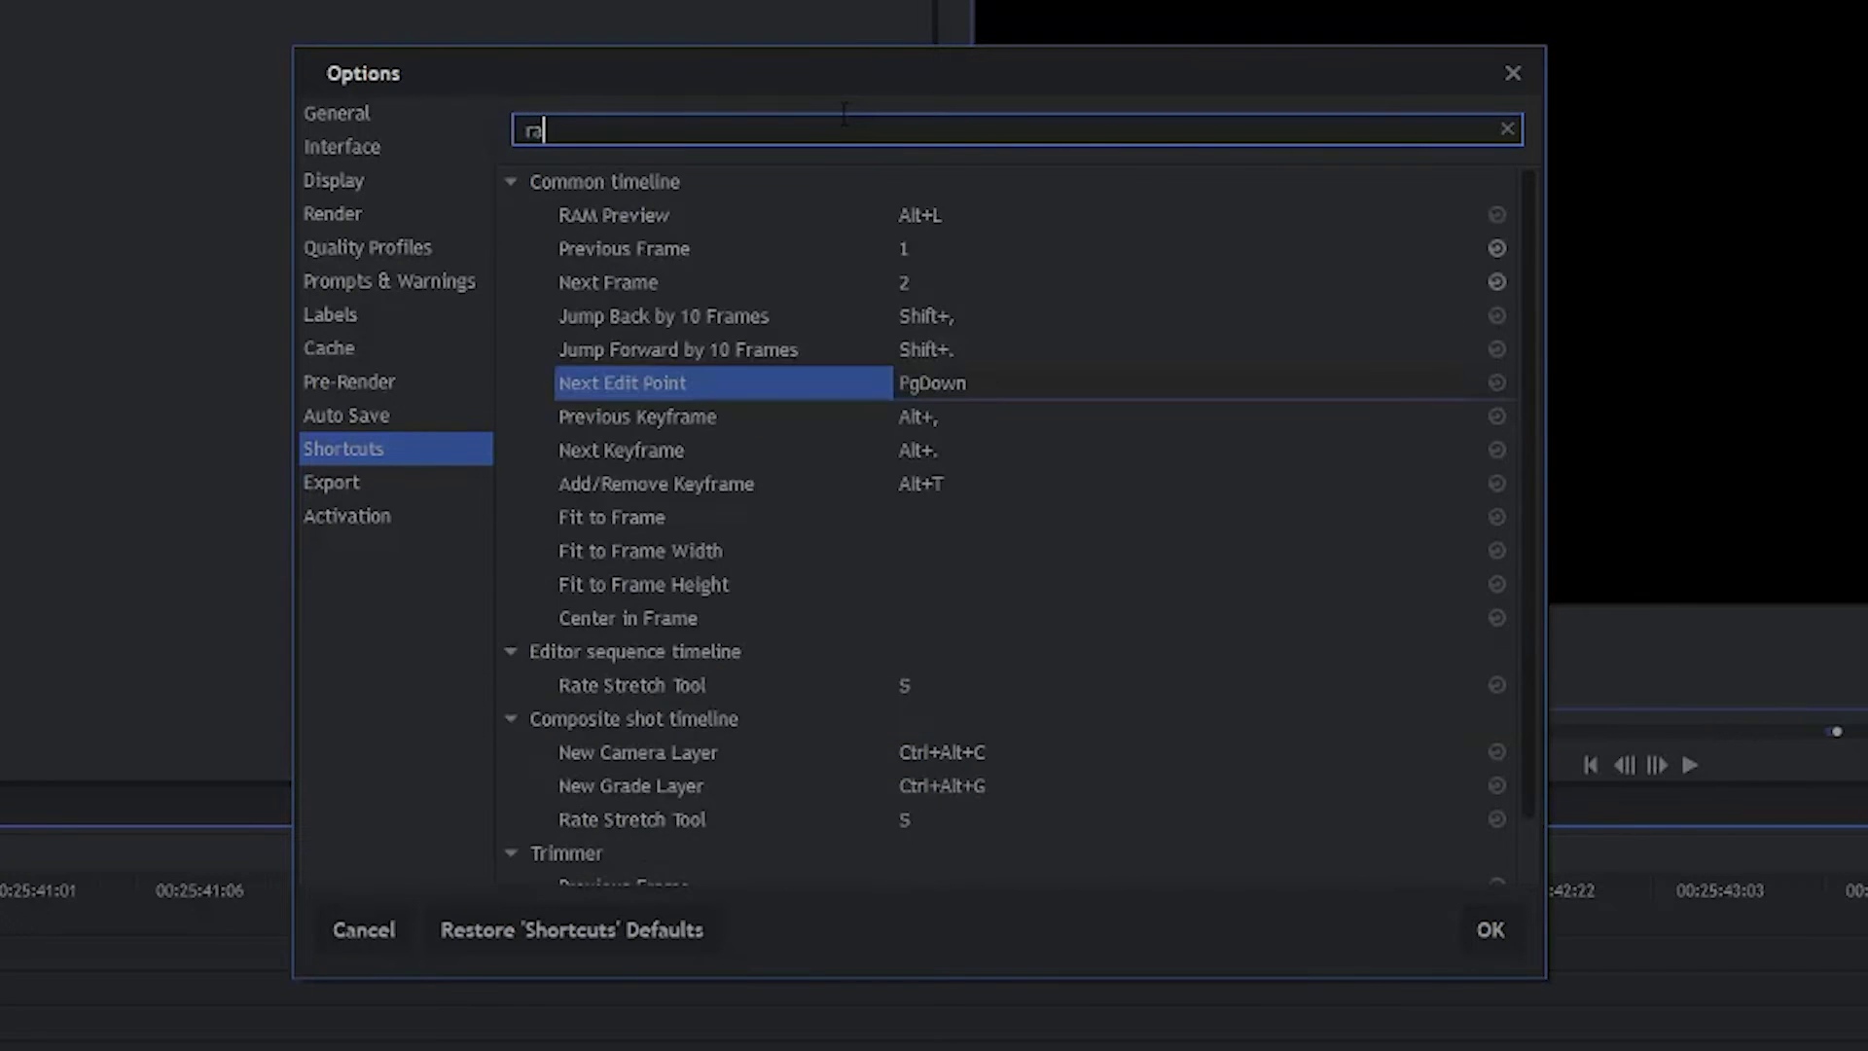
{"action": "type", "text": "te"}
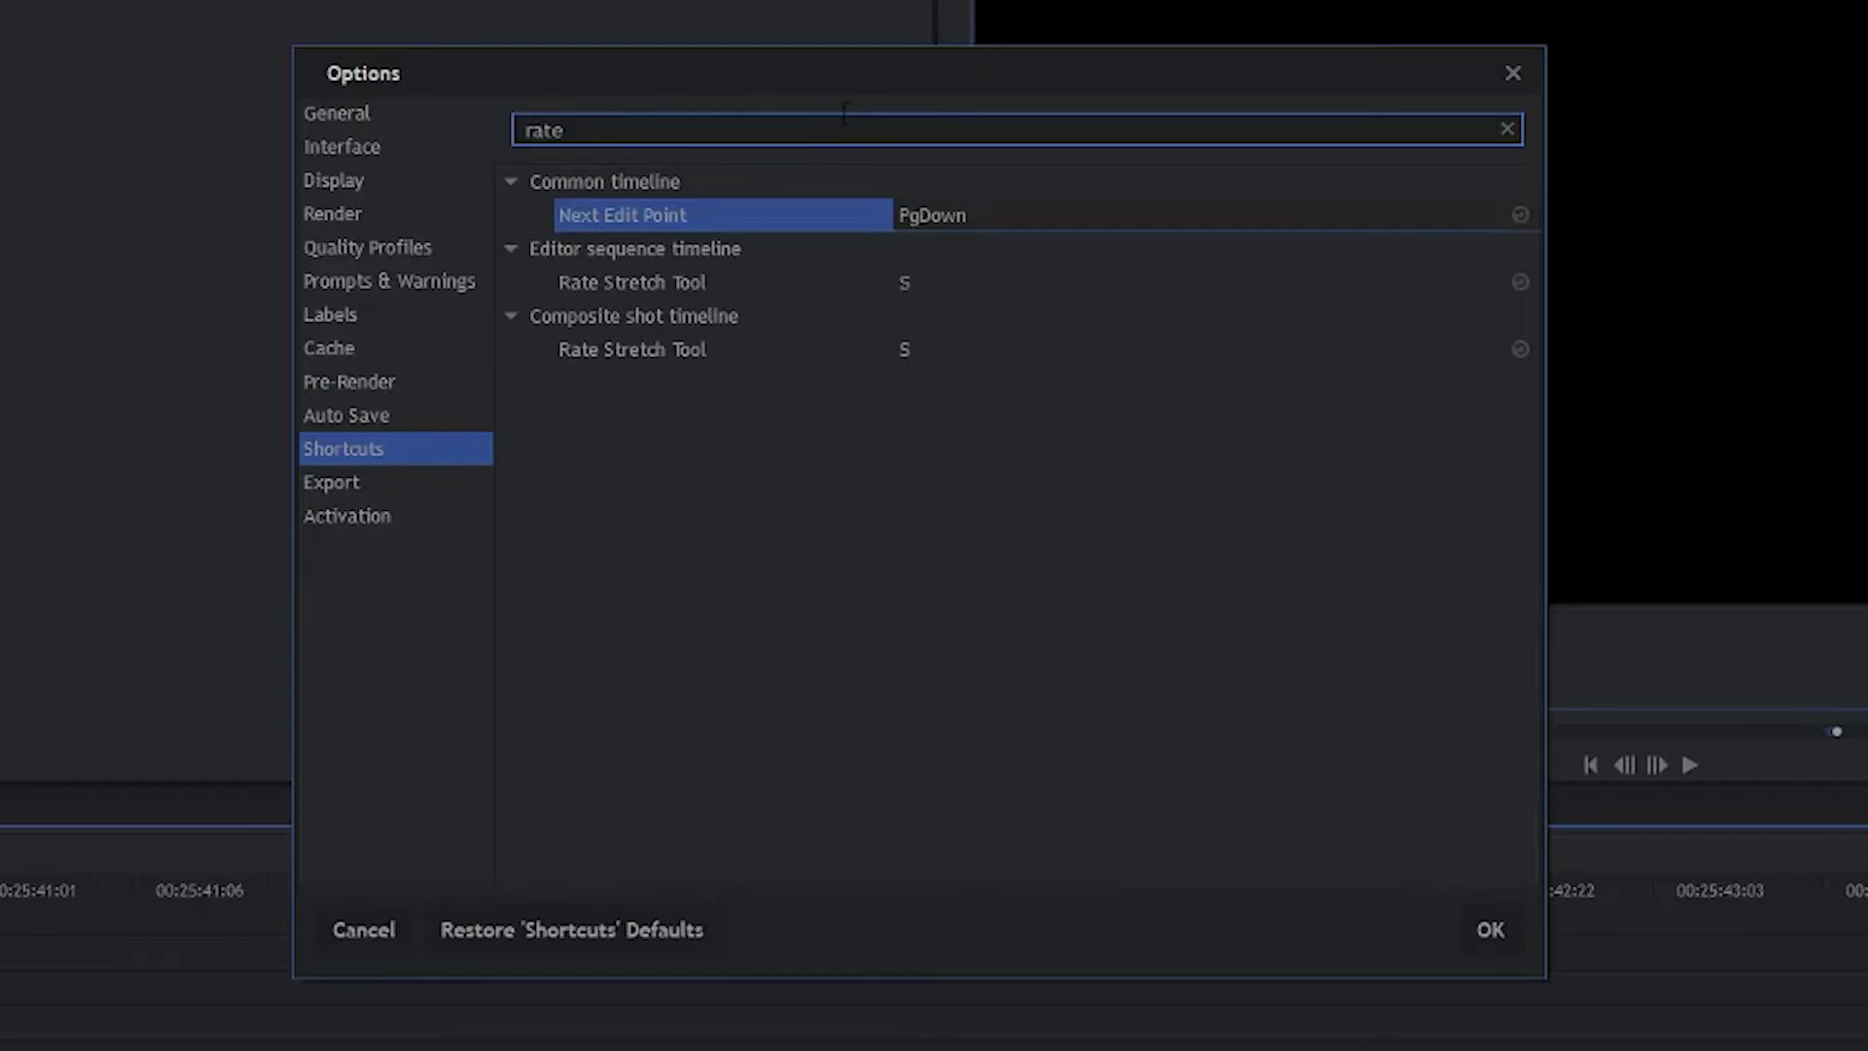
{"action": "left_click", "coordinate": [913, 282]}
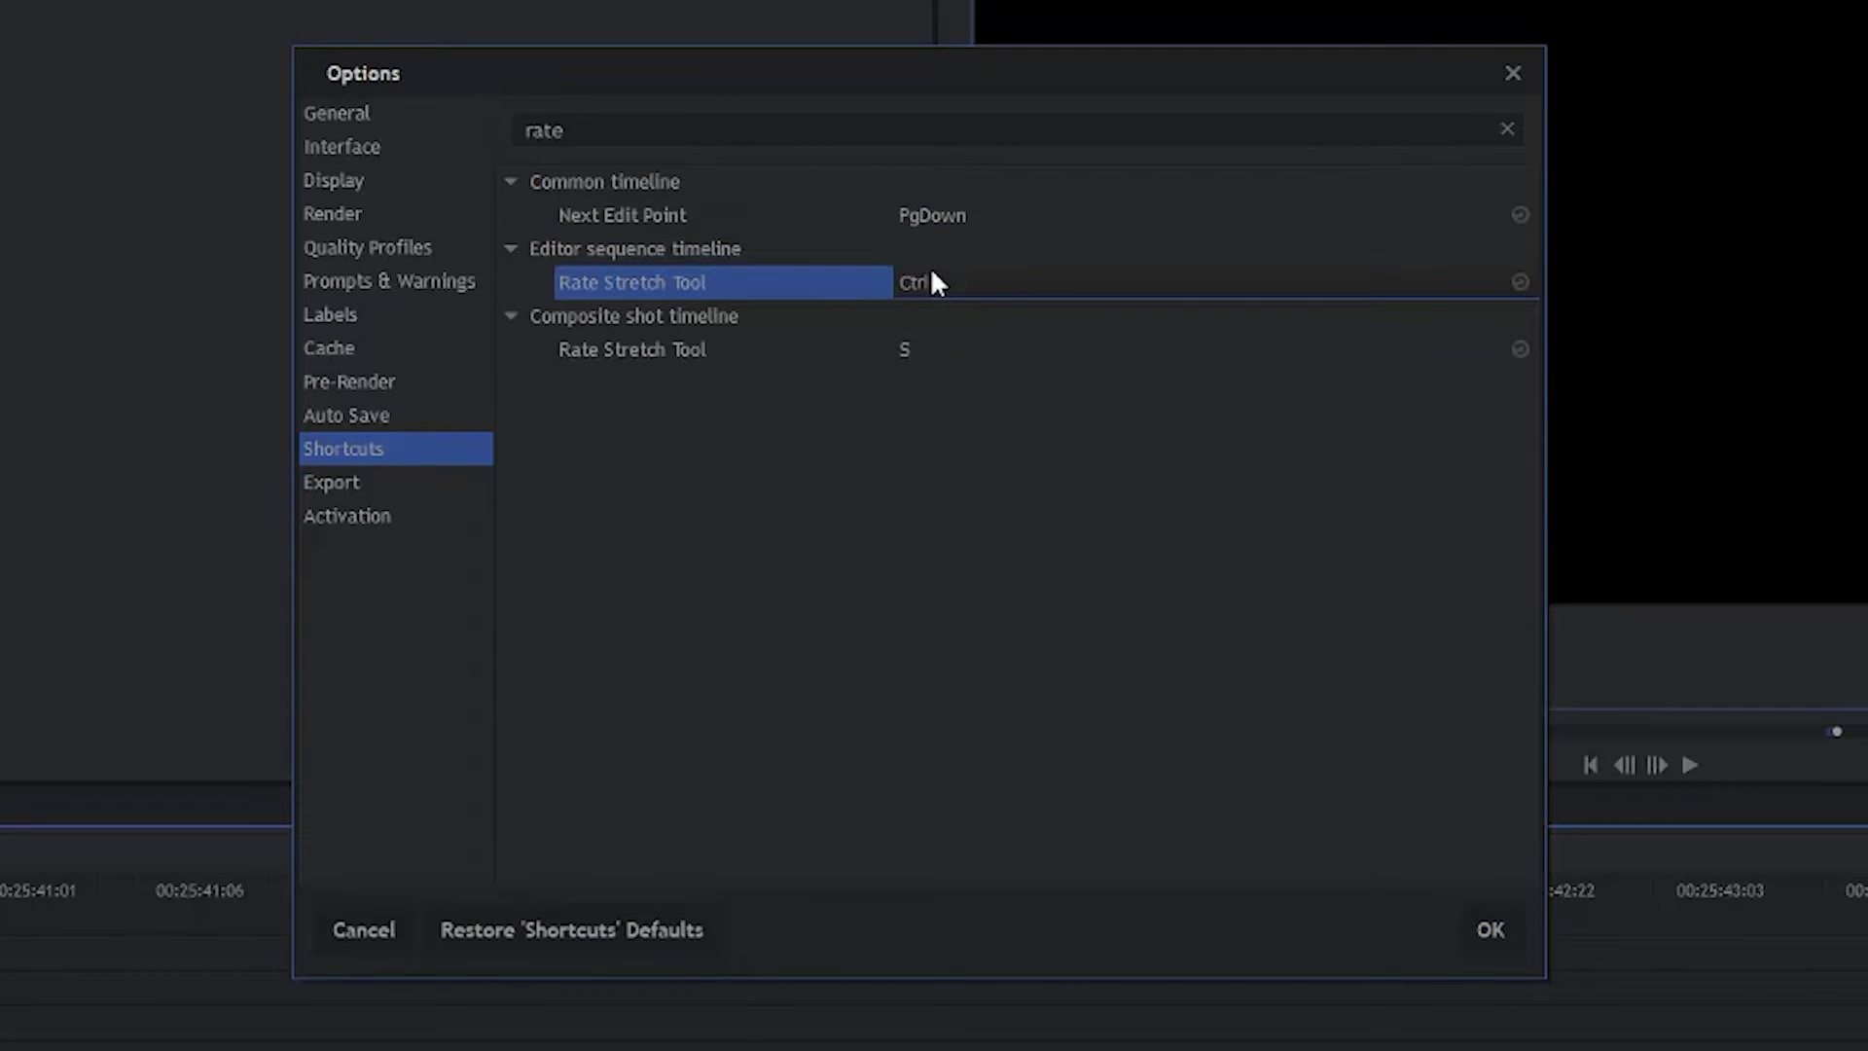
{"action": "key", "text": "ctrl+shift+s"}
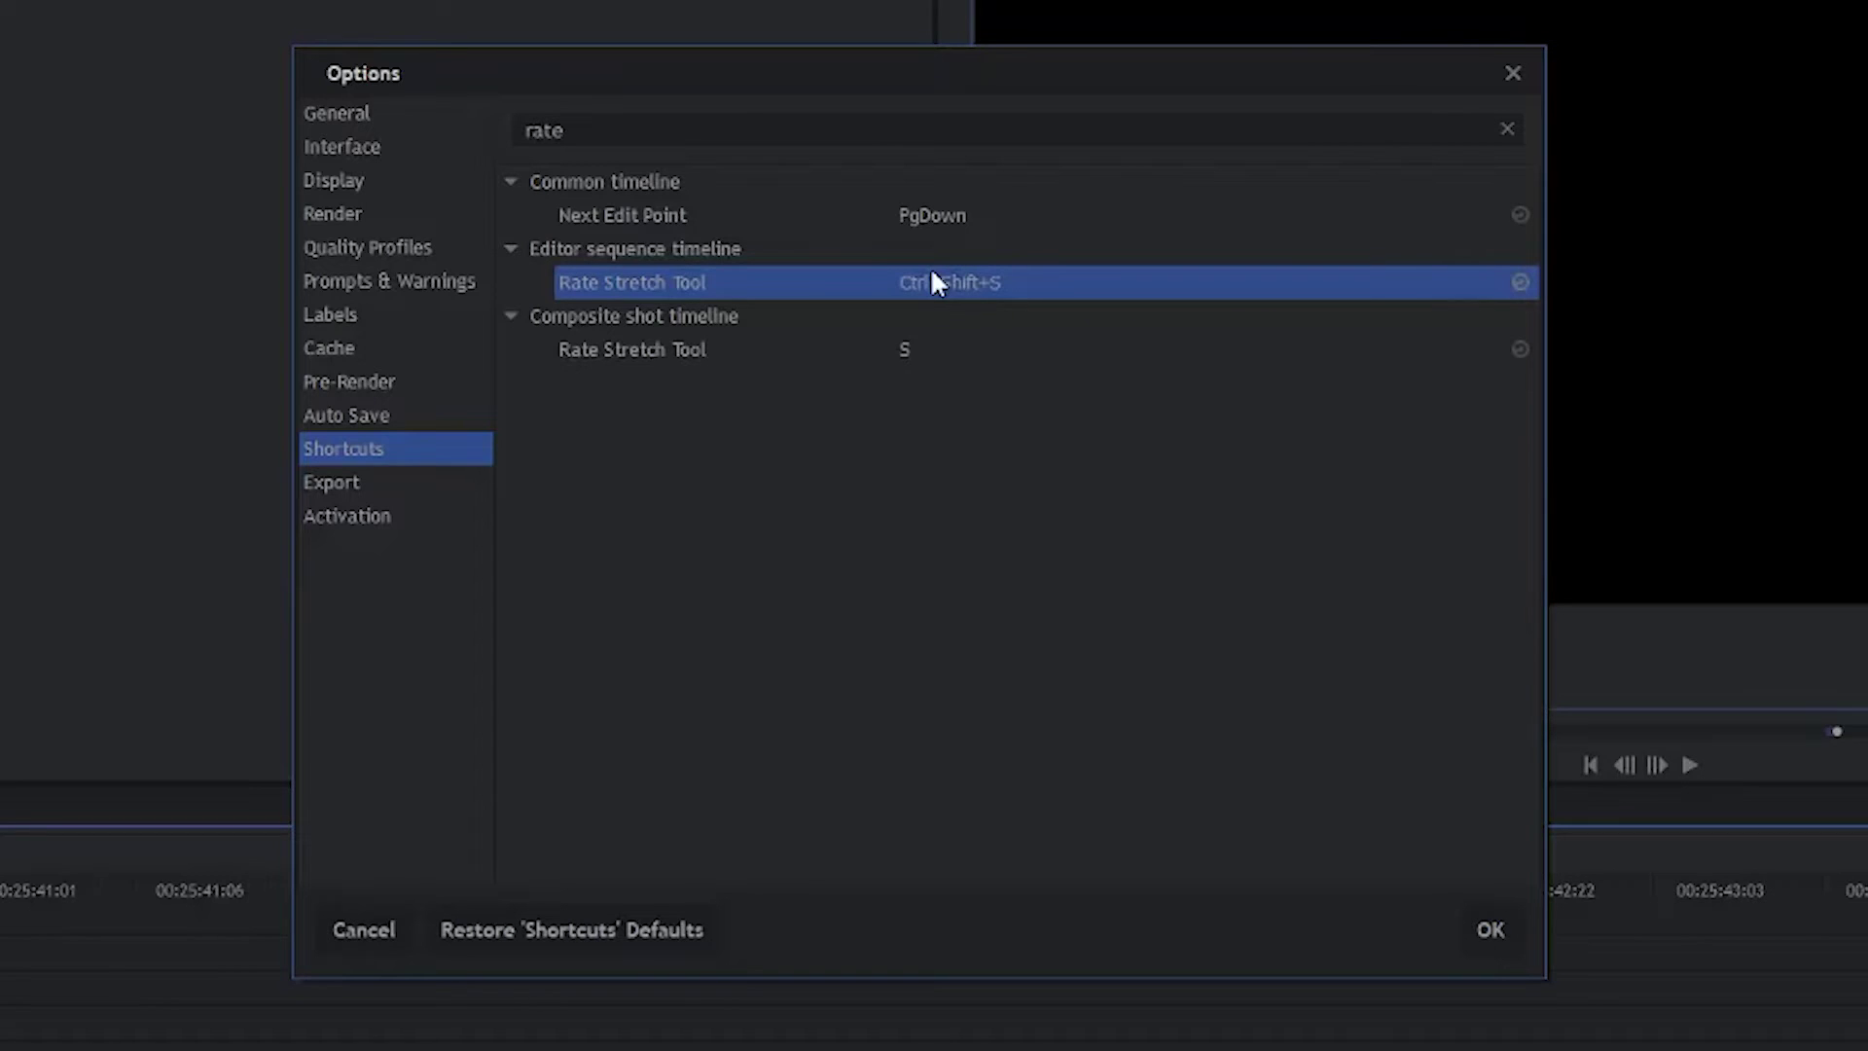
{"action": "left_click", "coordinate": [970, 339]}
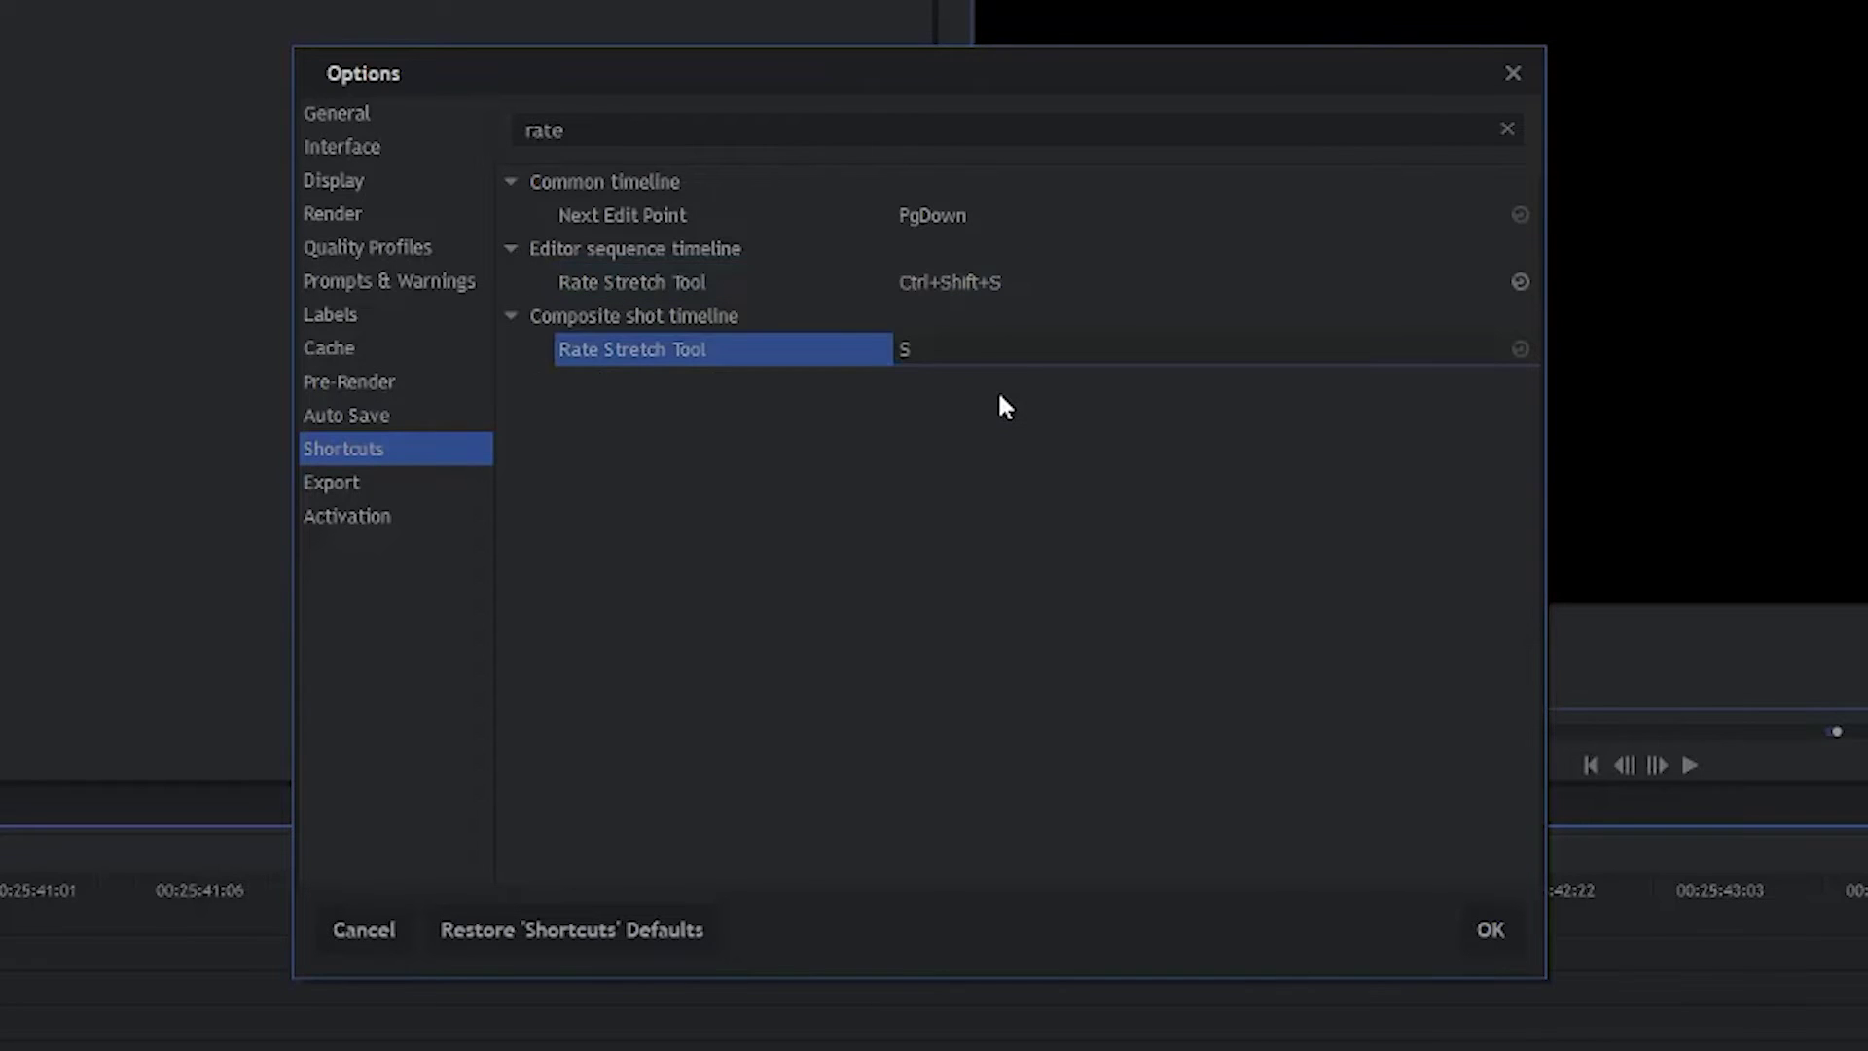
{"action": "key", "text": "ctrl"}
{"action": "key", "text": "ctrl+shift+s"}
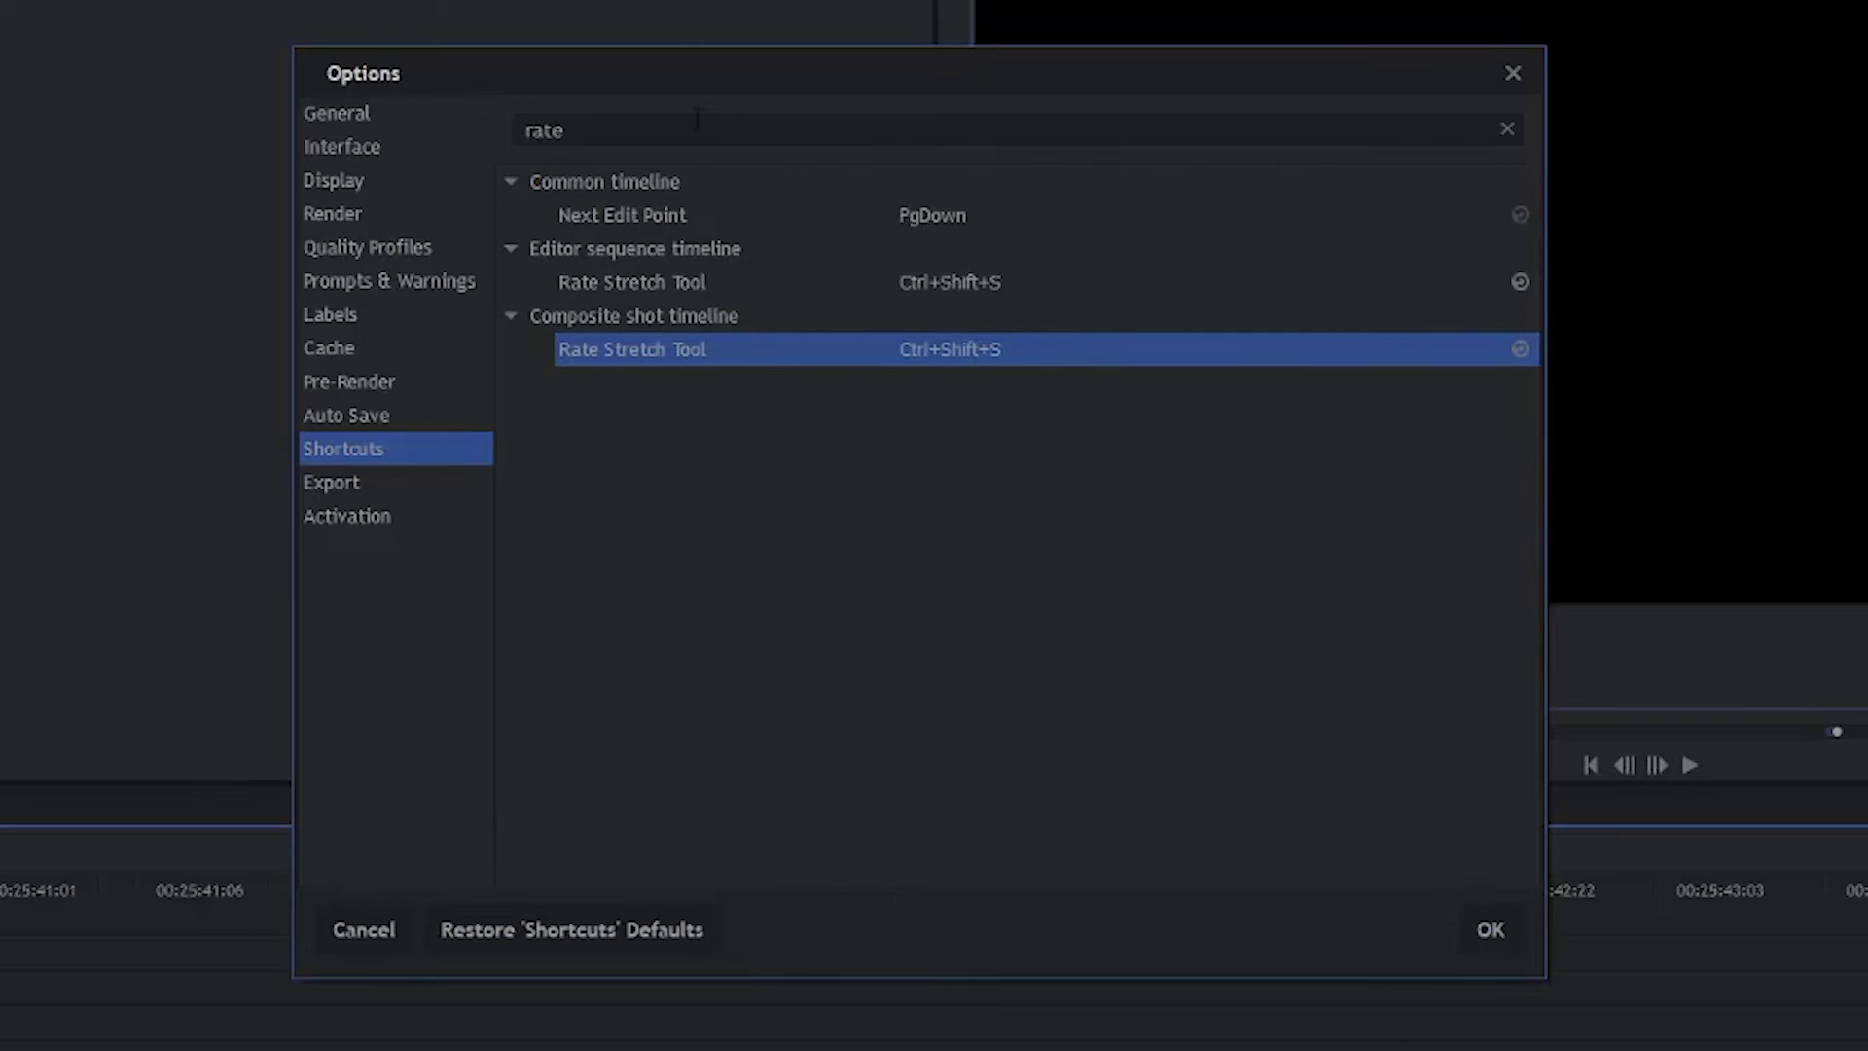
{"action": "double_click", "coordinate": [545, 131]}
Clear the search and assign S to Next Edit Point.
{"action": "key", "text": "BackSpace"}
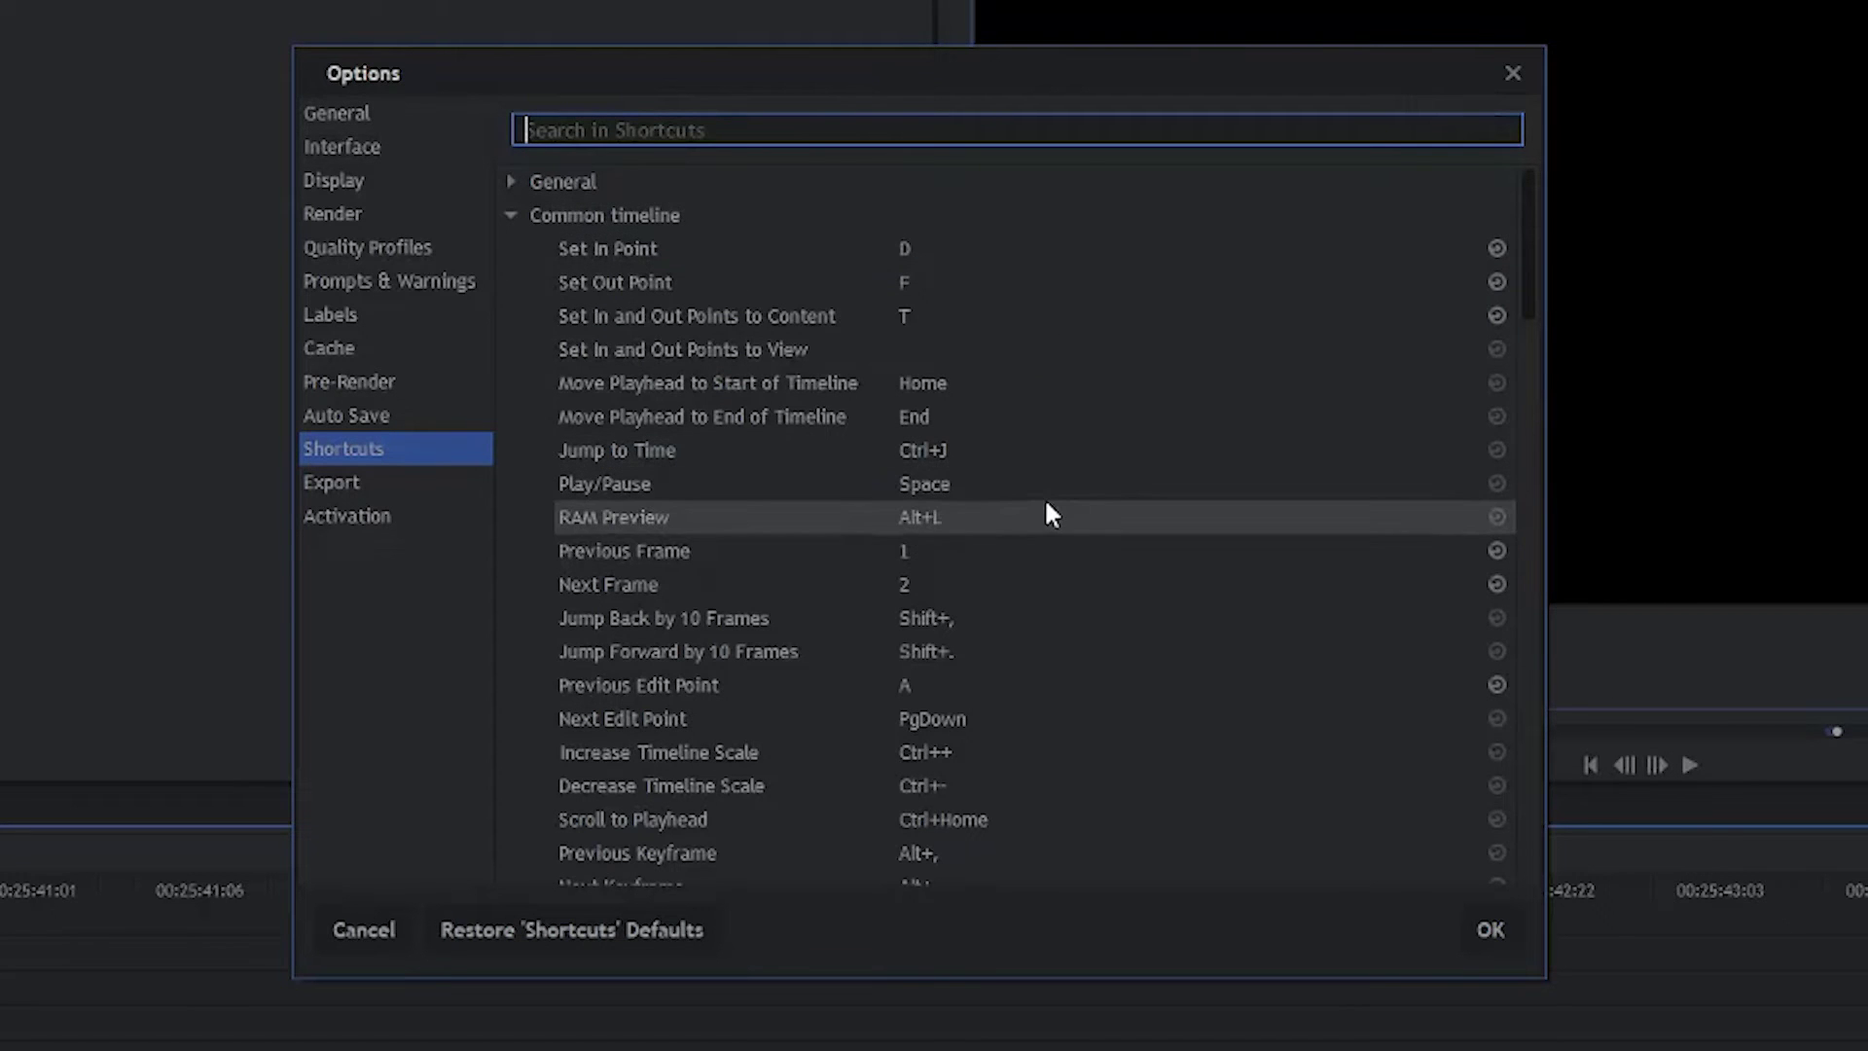
{"action": "left_click", "coordinate": [944, 720]}
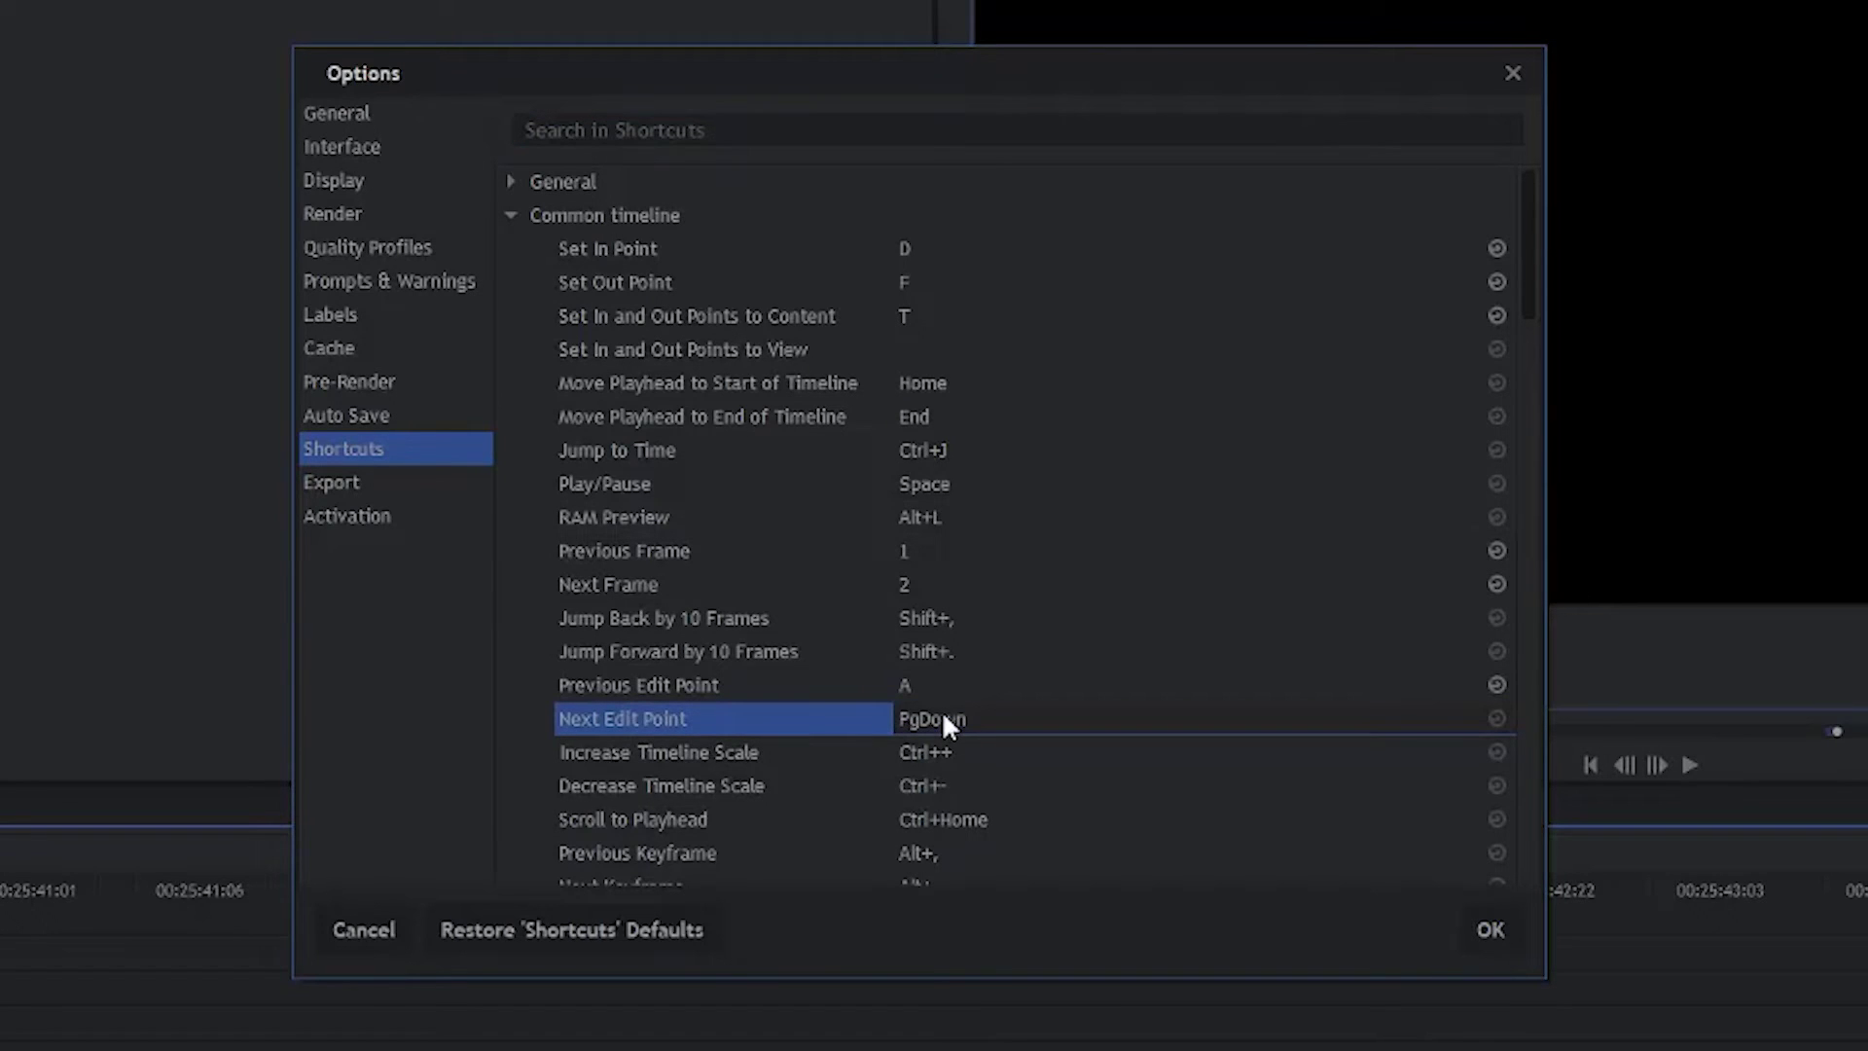
{"action": "key", "text": "s"}
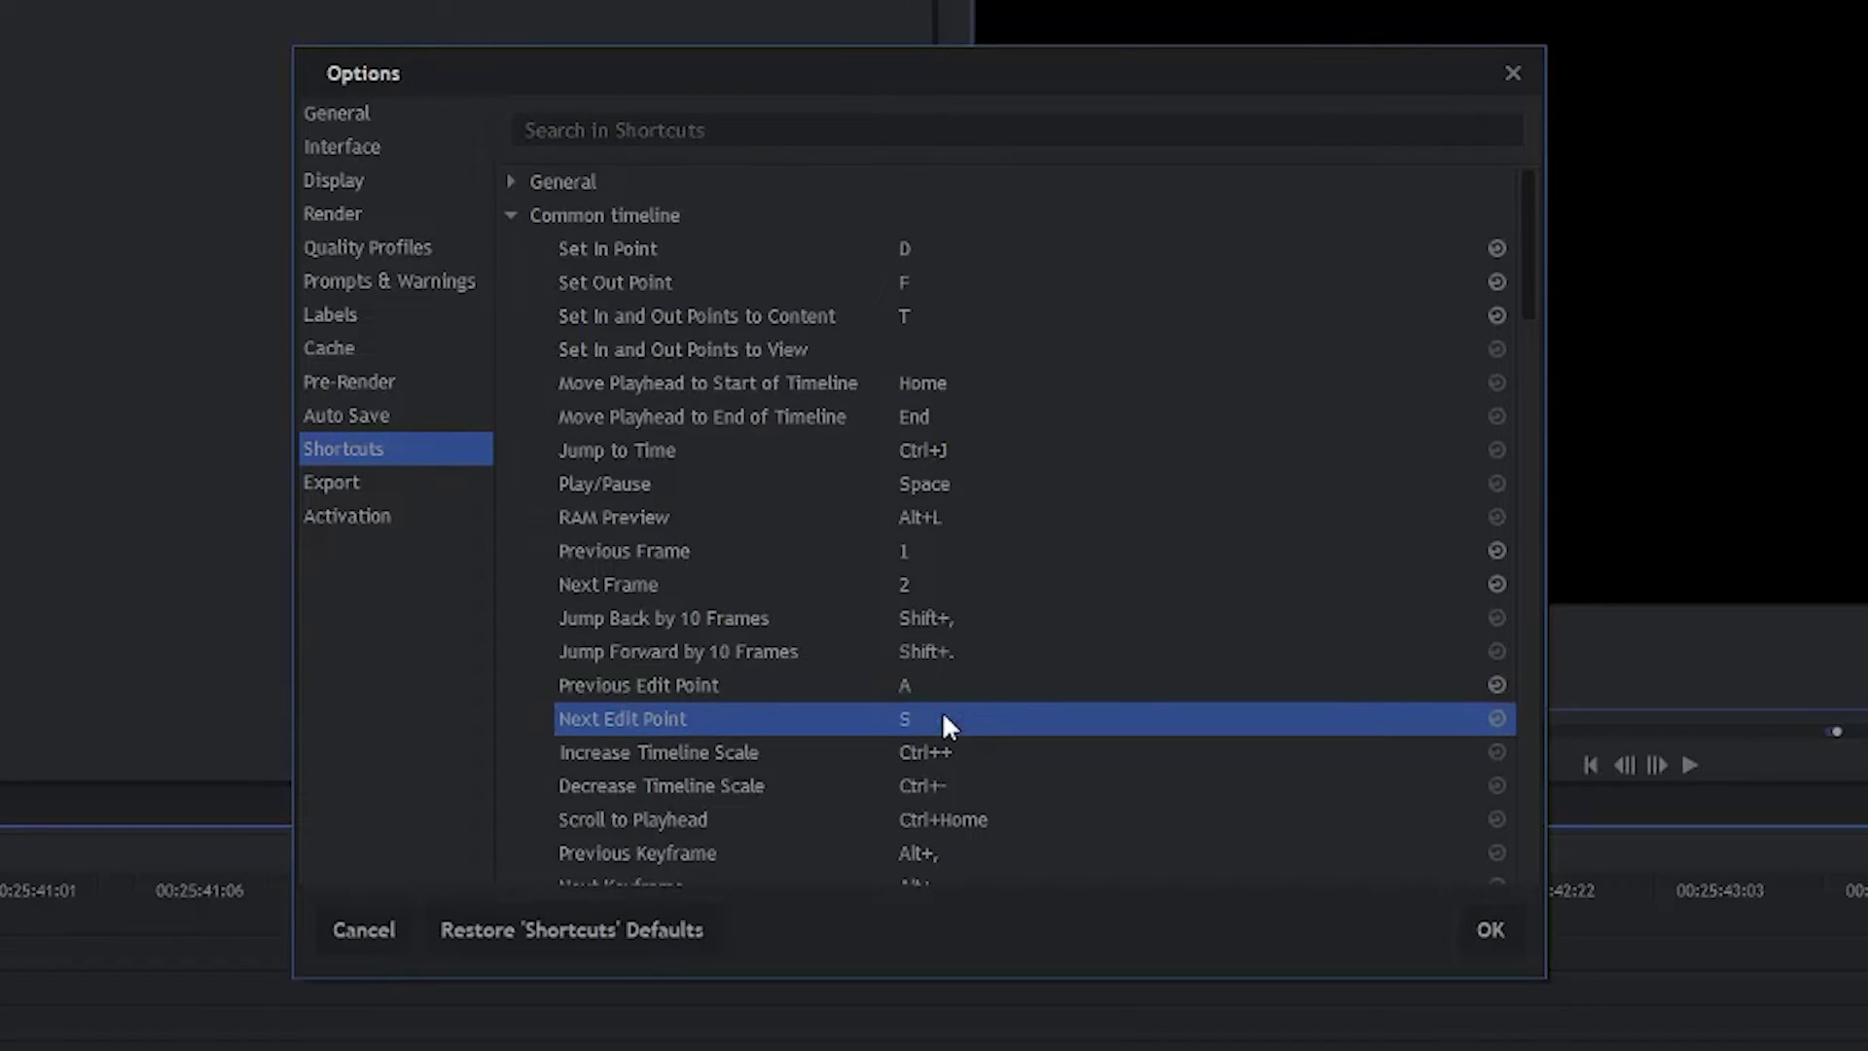
{"action": "left_click", "coordinate": [891, 755]}
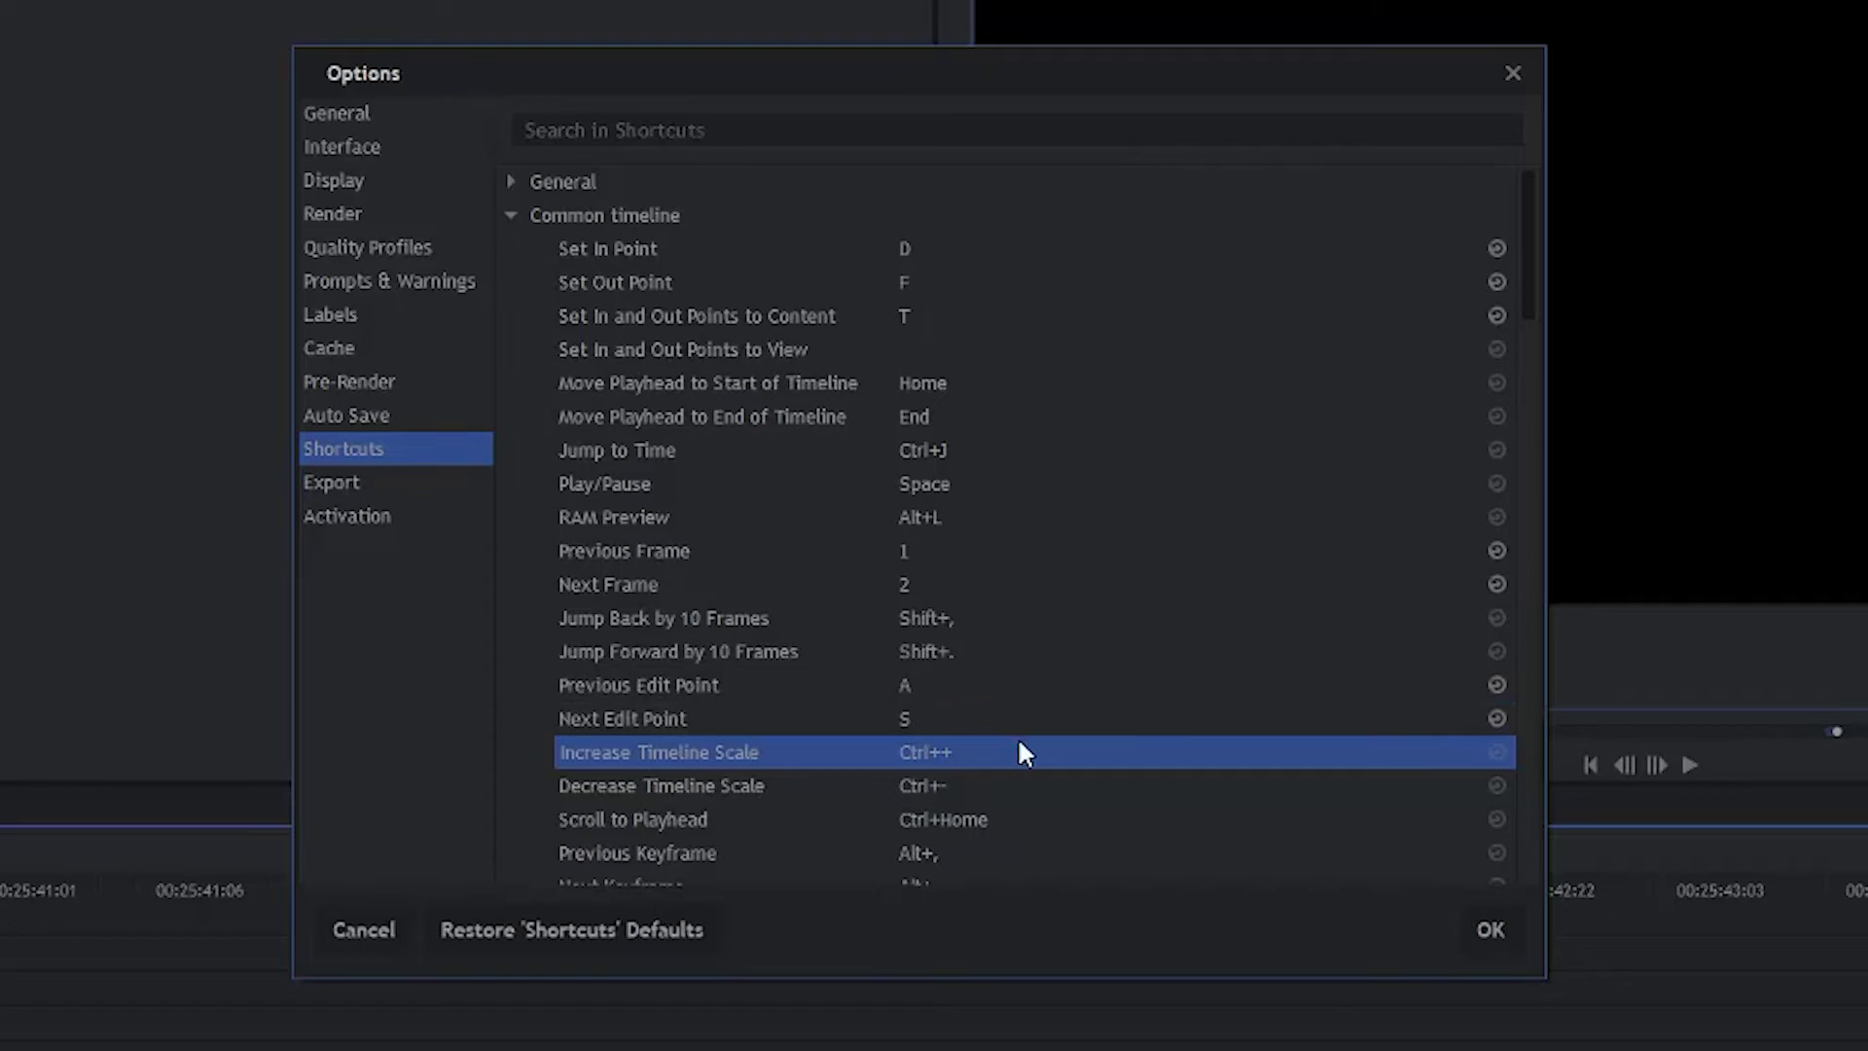
Set Increase Timeline Scale to Shift+F and Decrease Timeline Scale to Shift+G.
{"action": "double_click", "coordinate": [985, 757]}
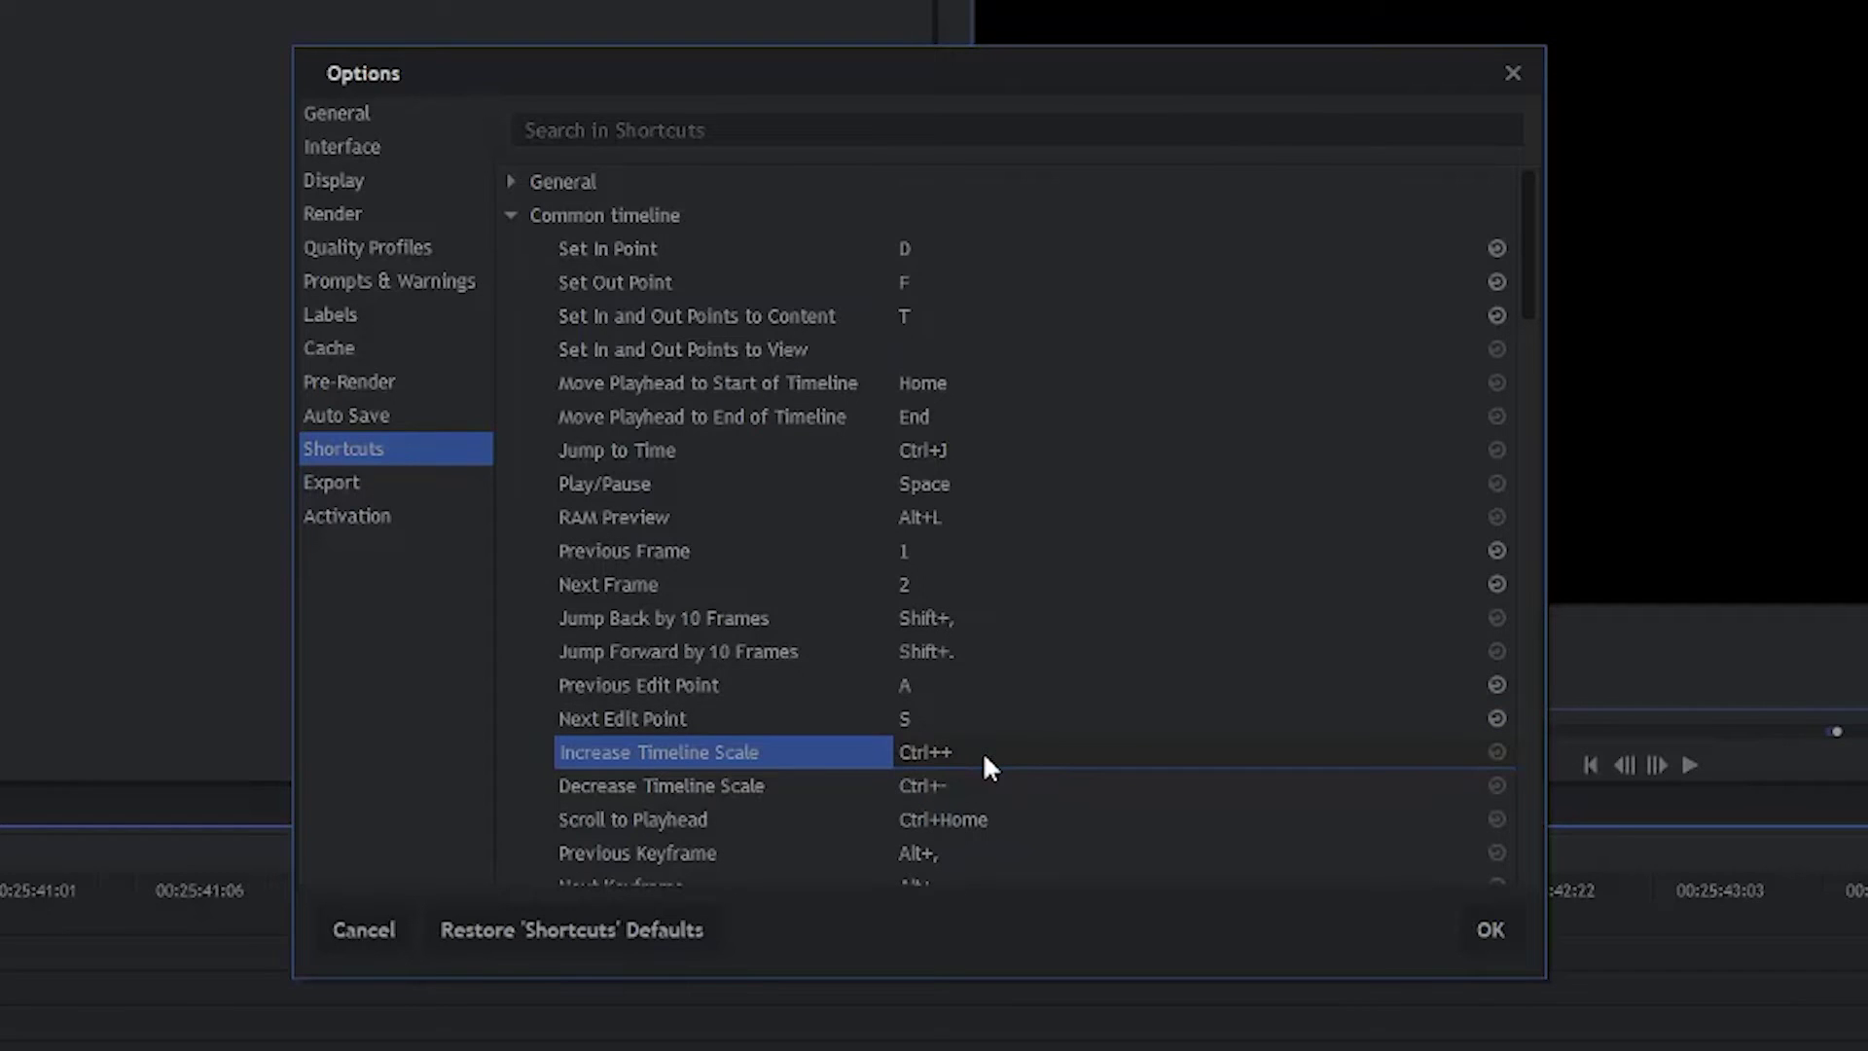
{"action": "key", "text": "shift+f"}
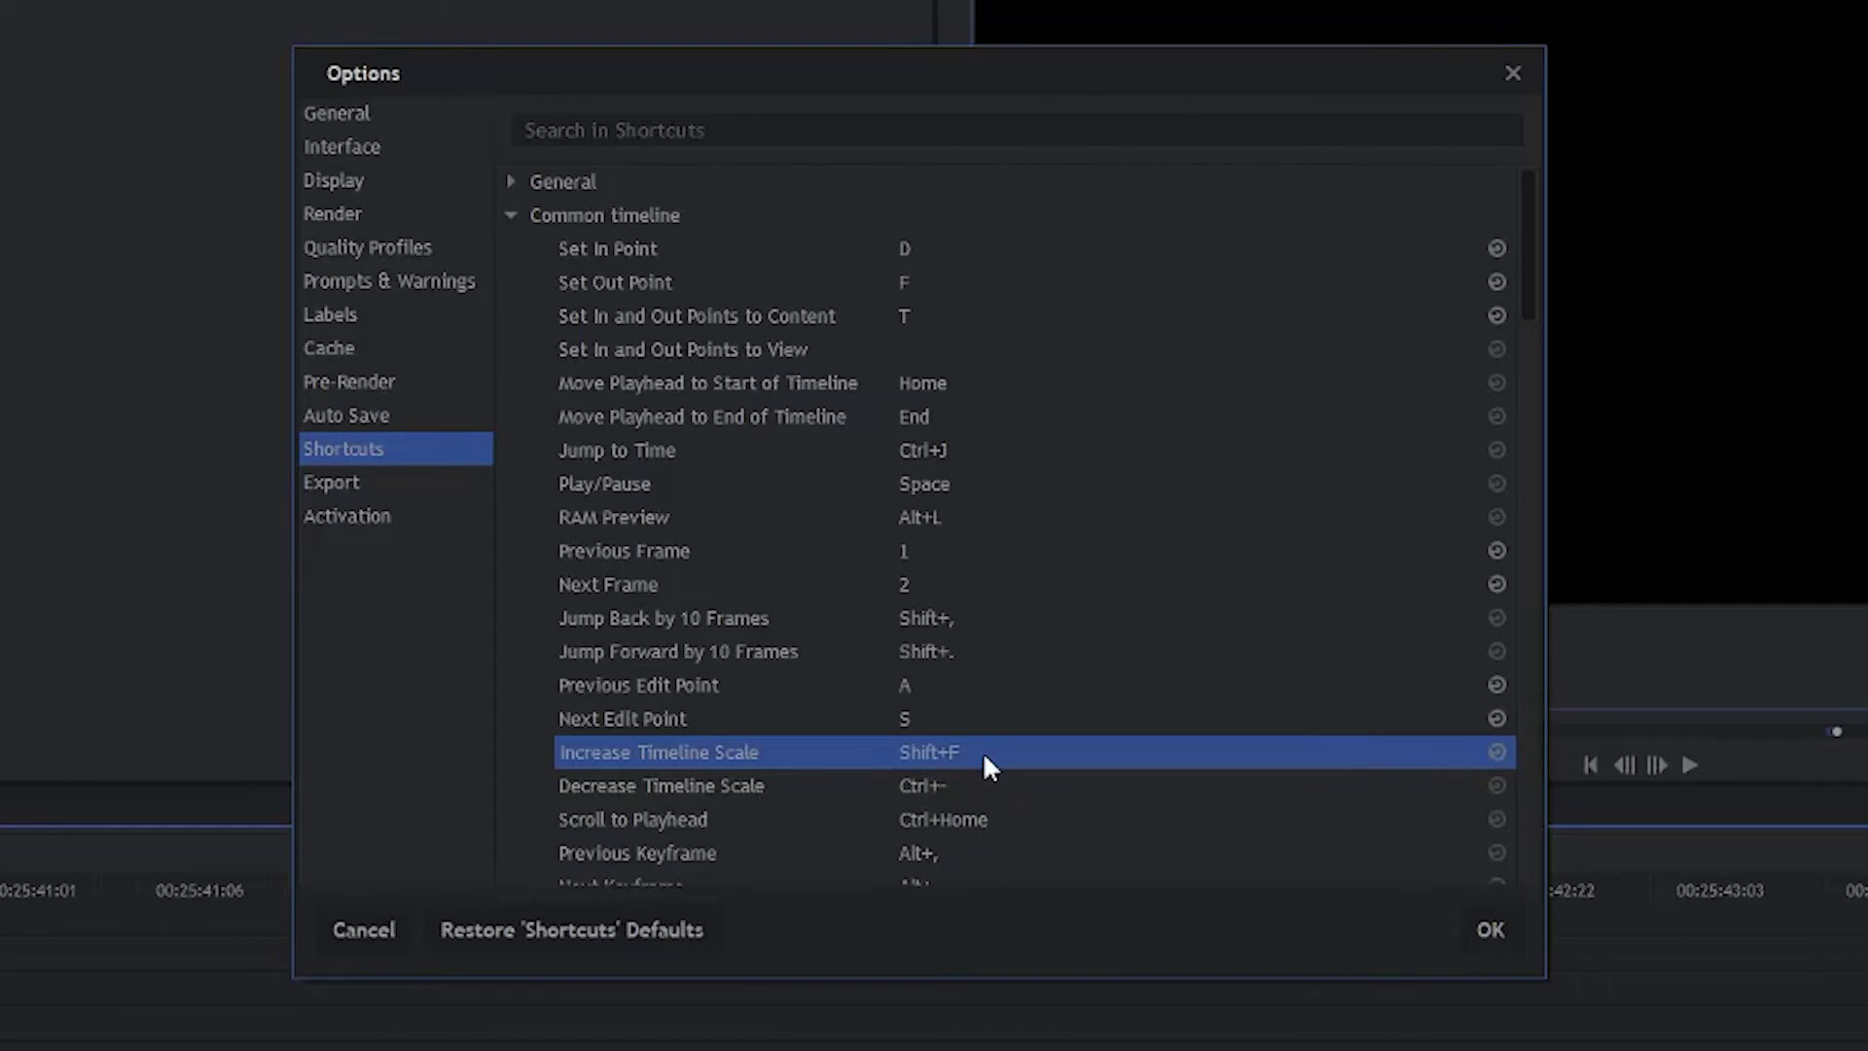
{"action": "double_click", "coordinate": [926, 787]}
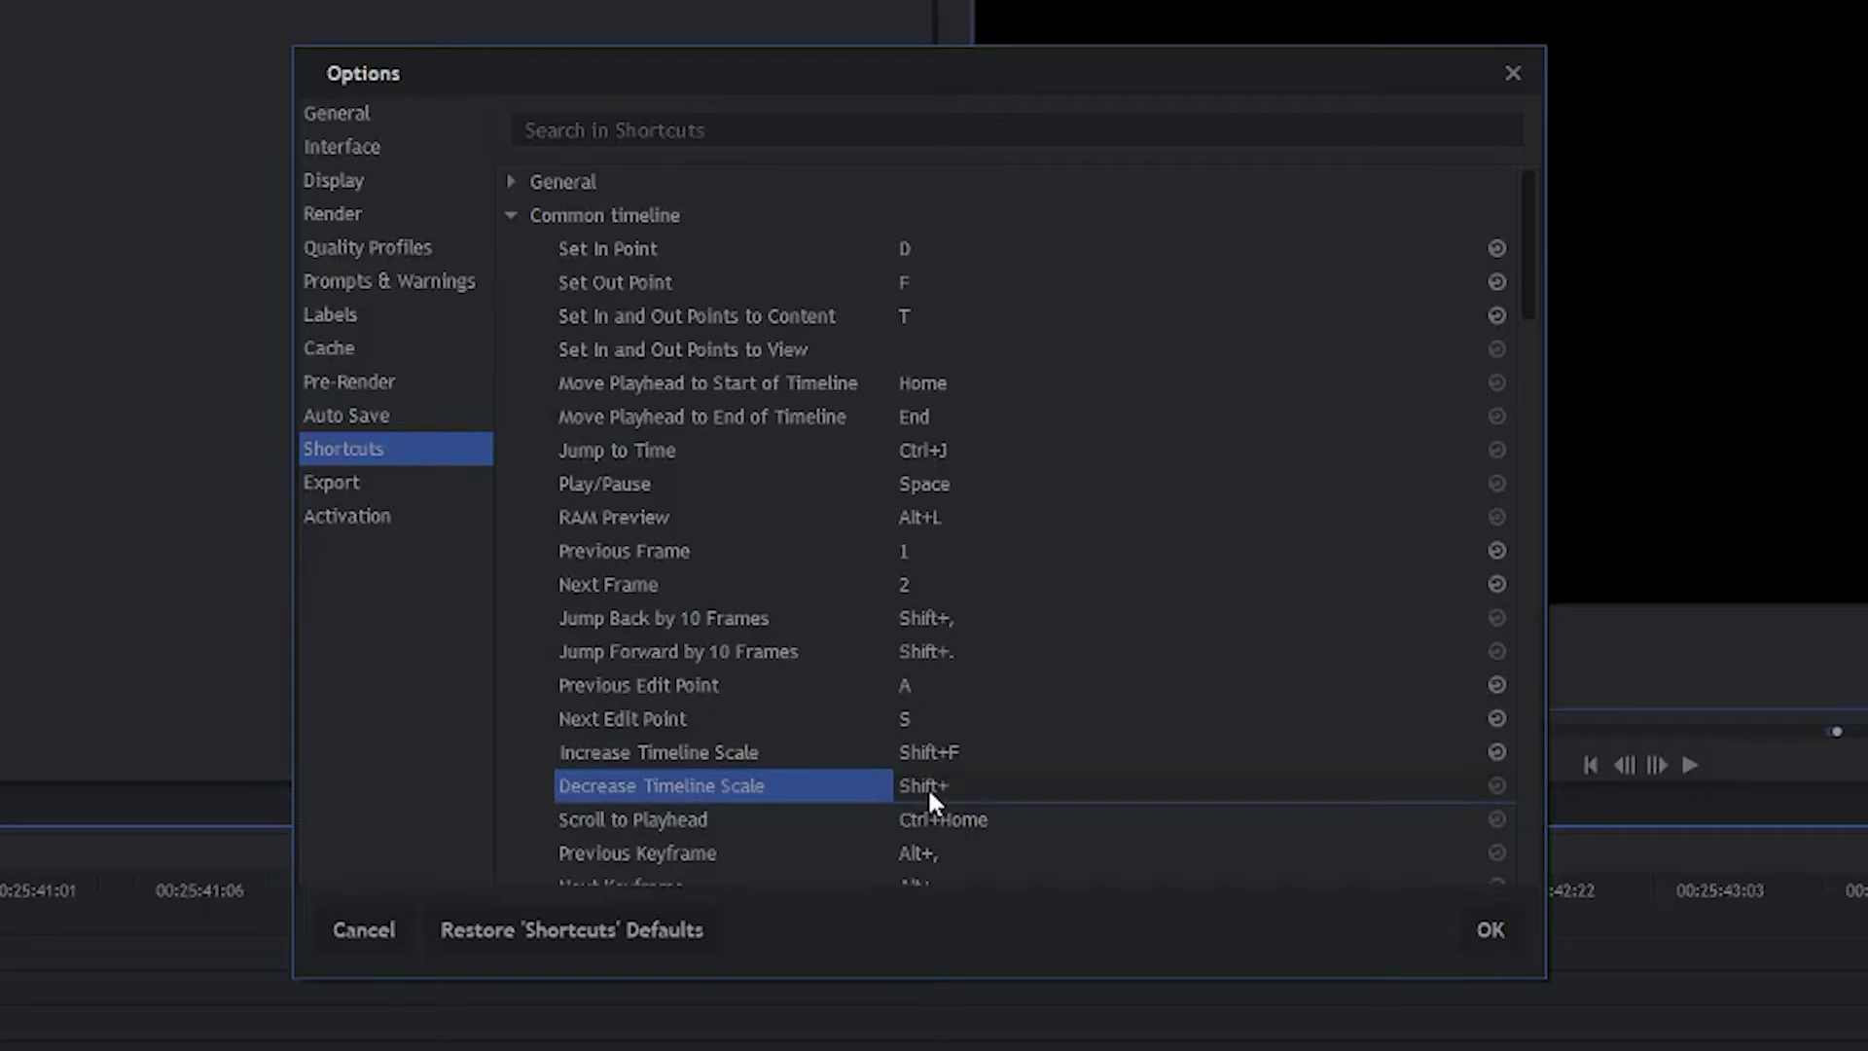
{"action": "key", "text": "shift+g"}
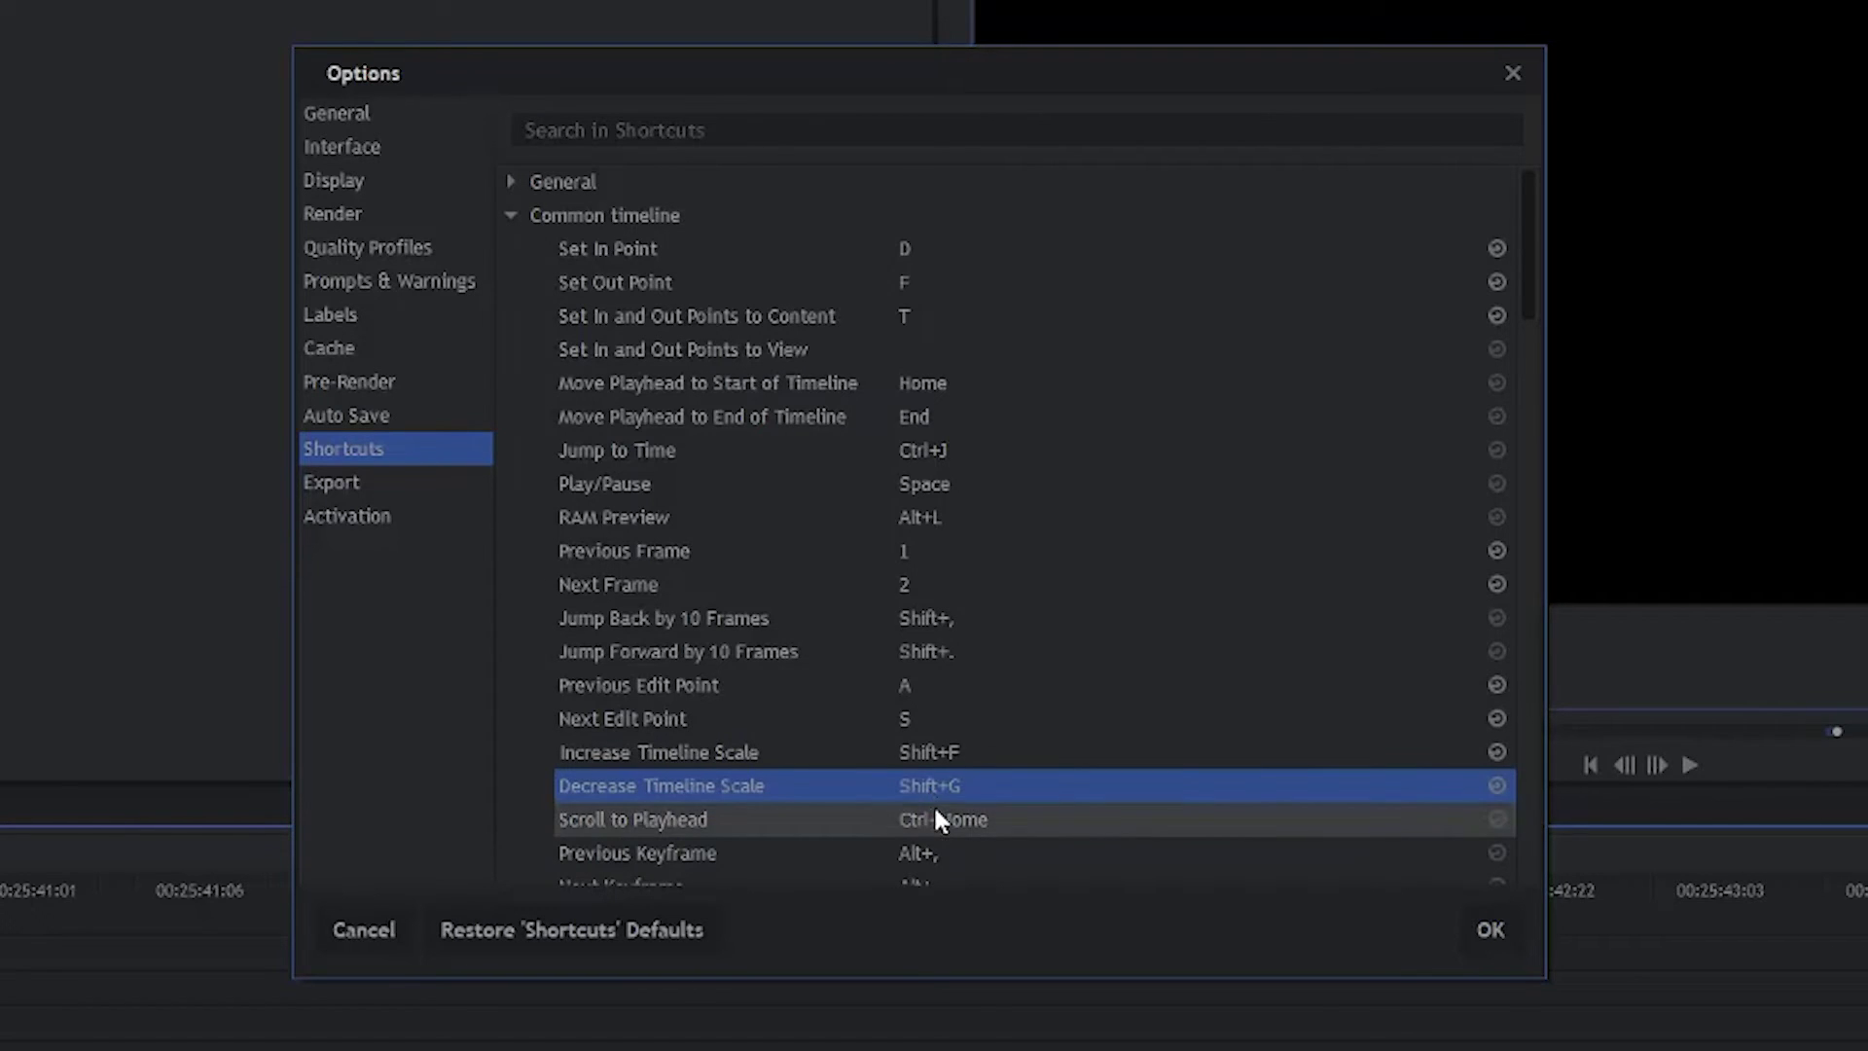
Try H for Slice Selected Objects/Layers, then abandon it after the conflict warning.
{"action": "scroll", "coordinate": [939, 821], "scroll_direction": "down", "scroll_amount": 2}
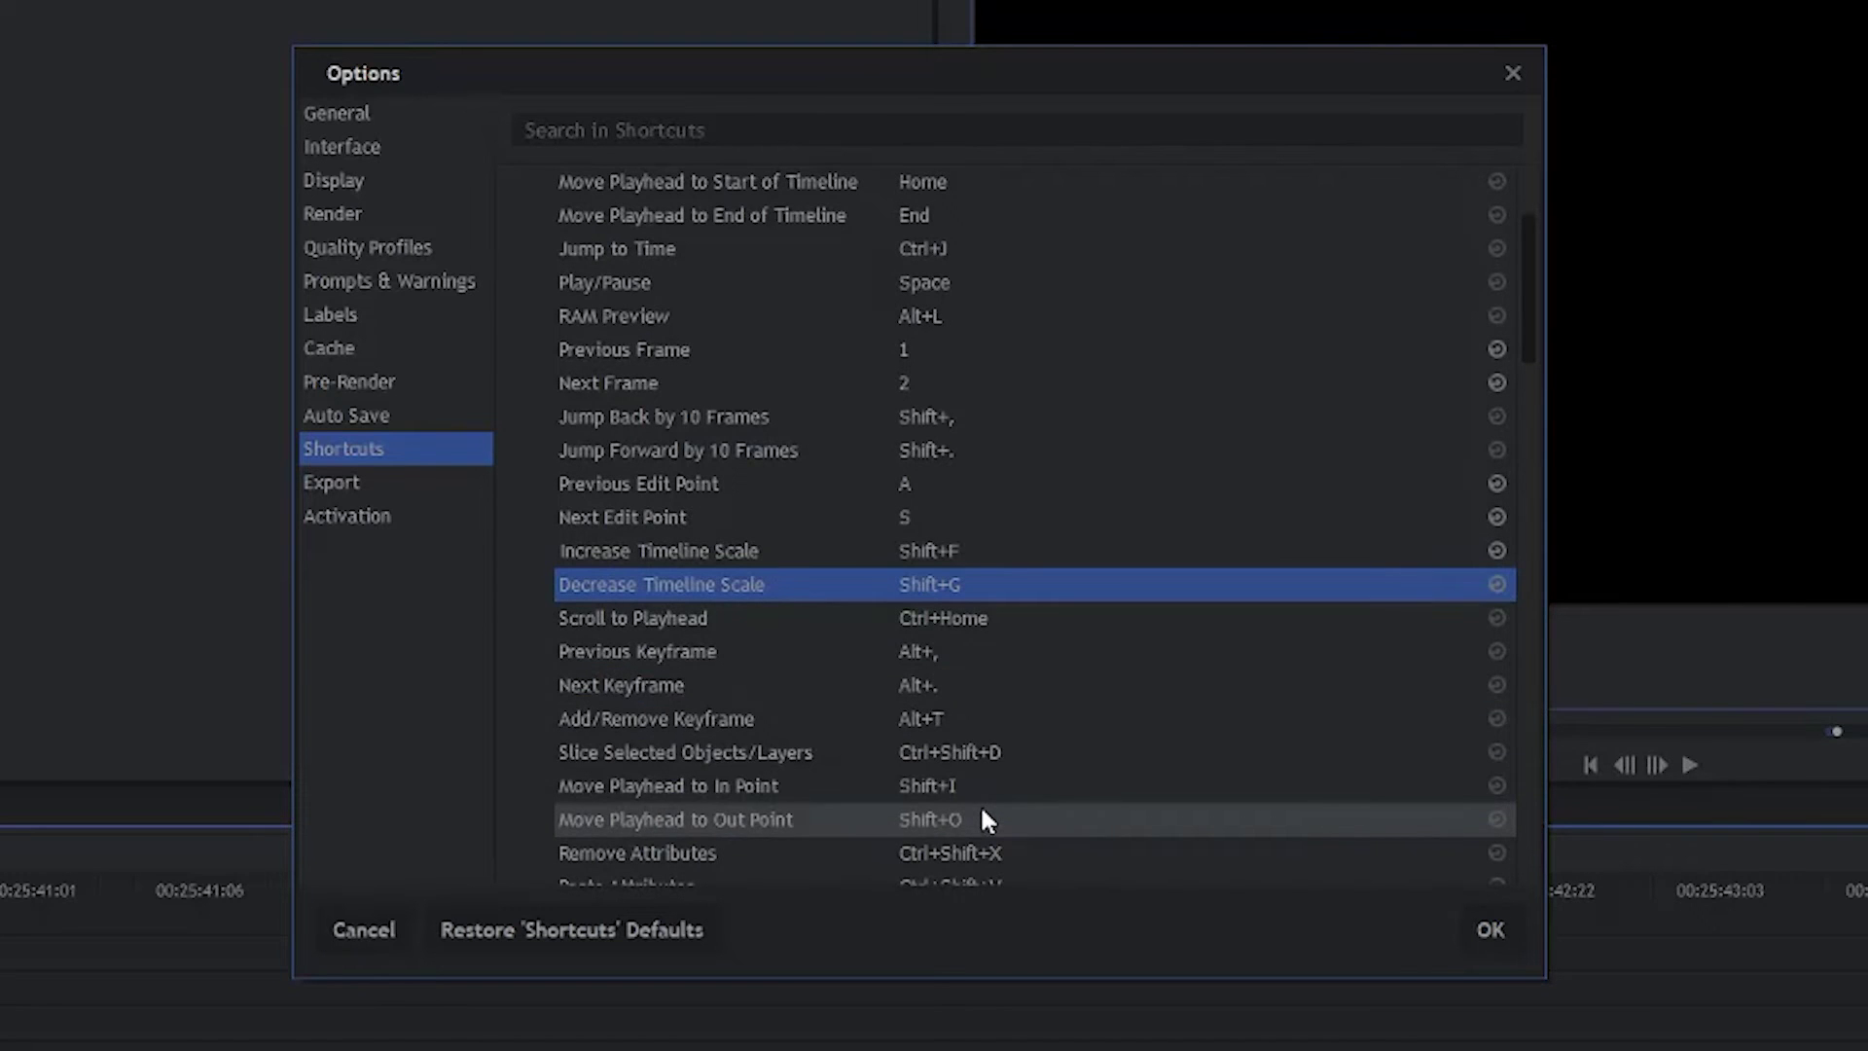
{"action": "double_click", "coordinate": [965, 755]}
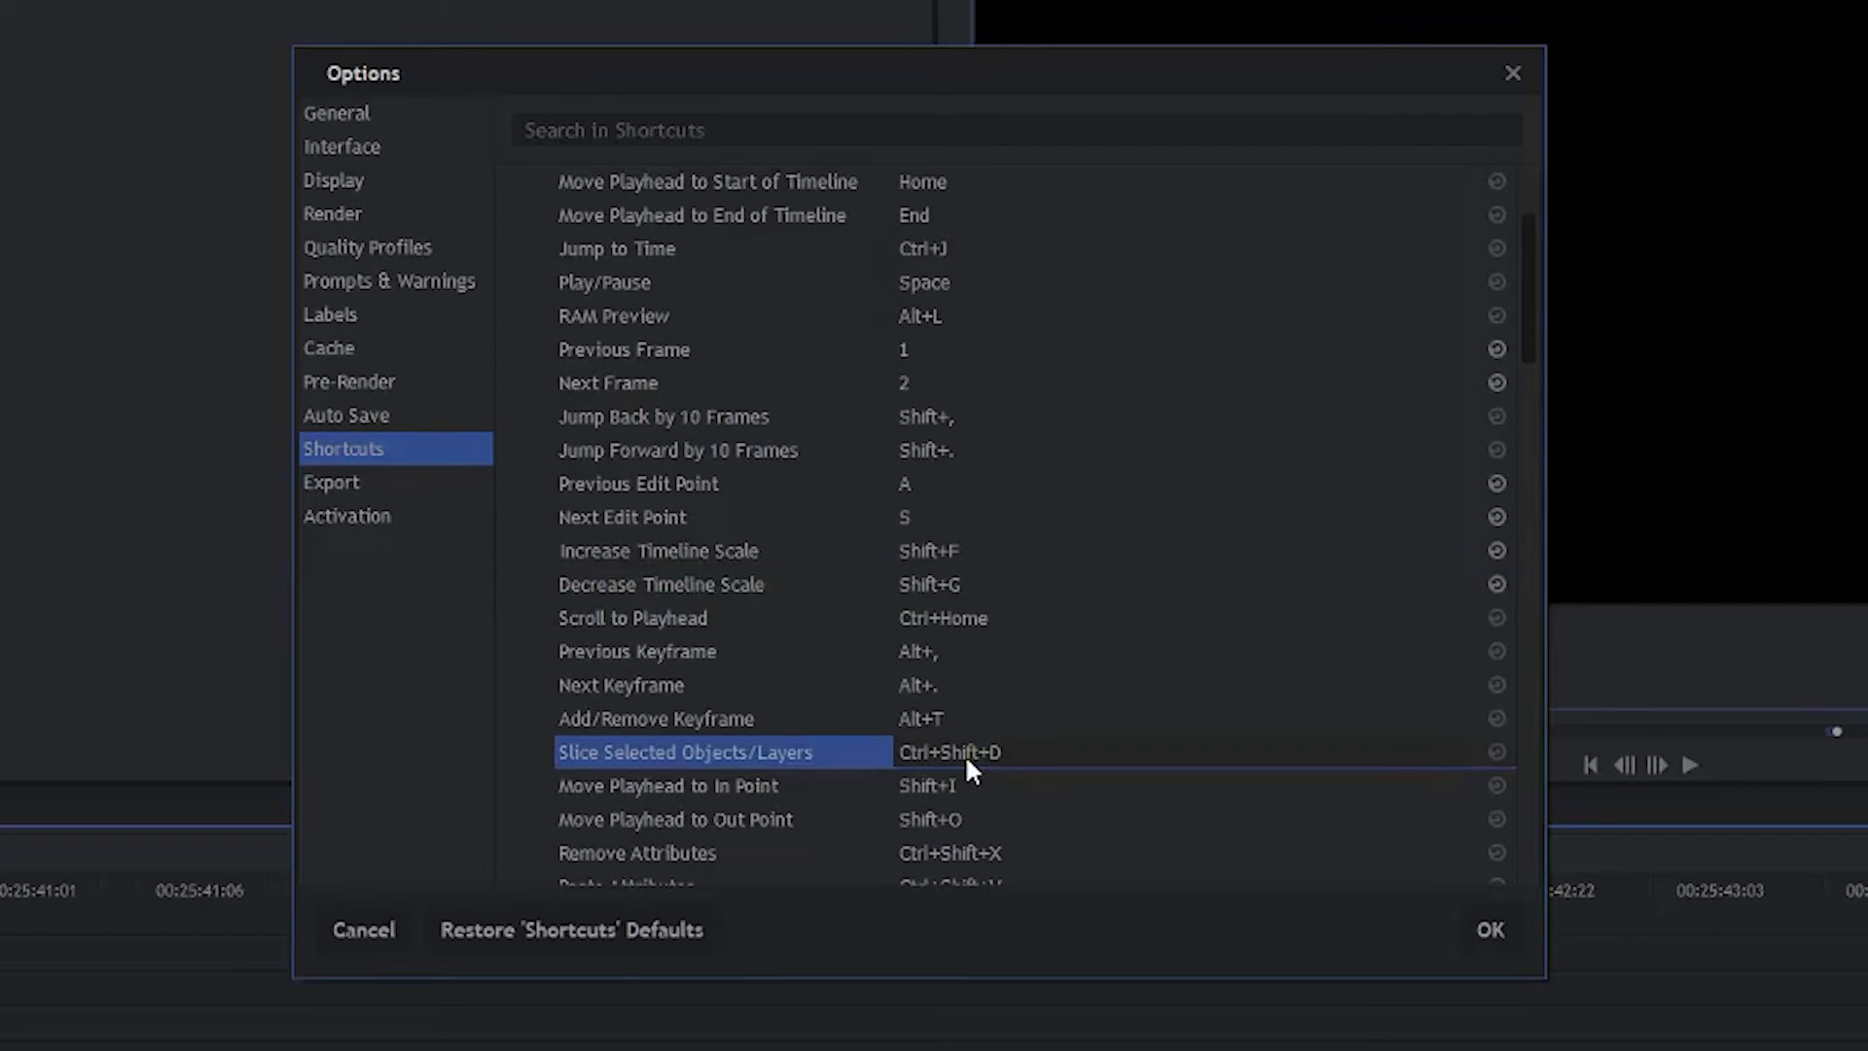
{"action": "key", "text": "h"}
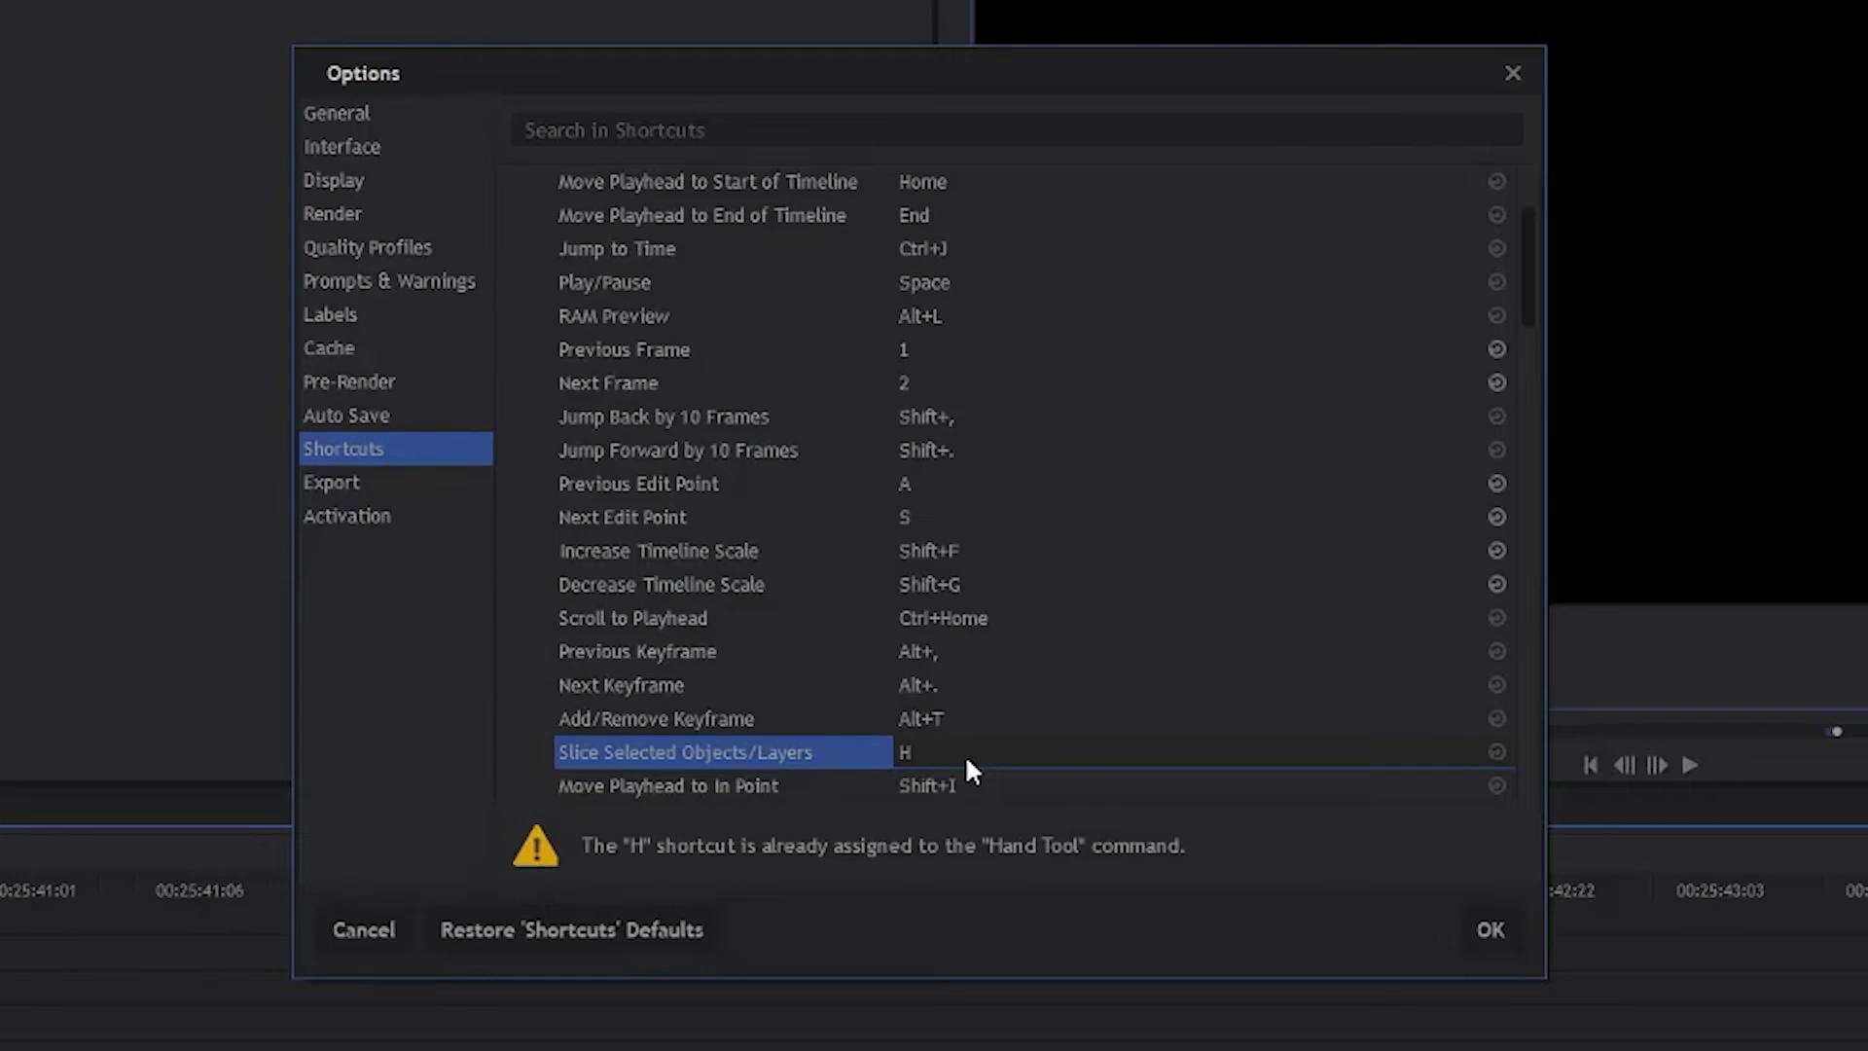
{"action": "left_click", "coordinate": [950, 720]}
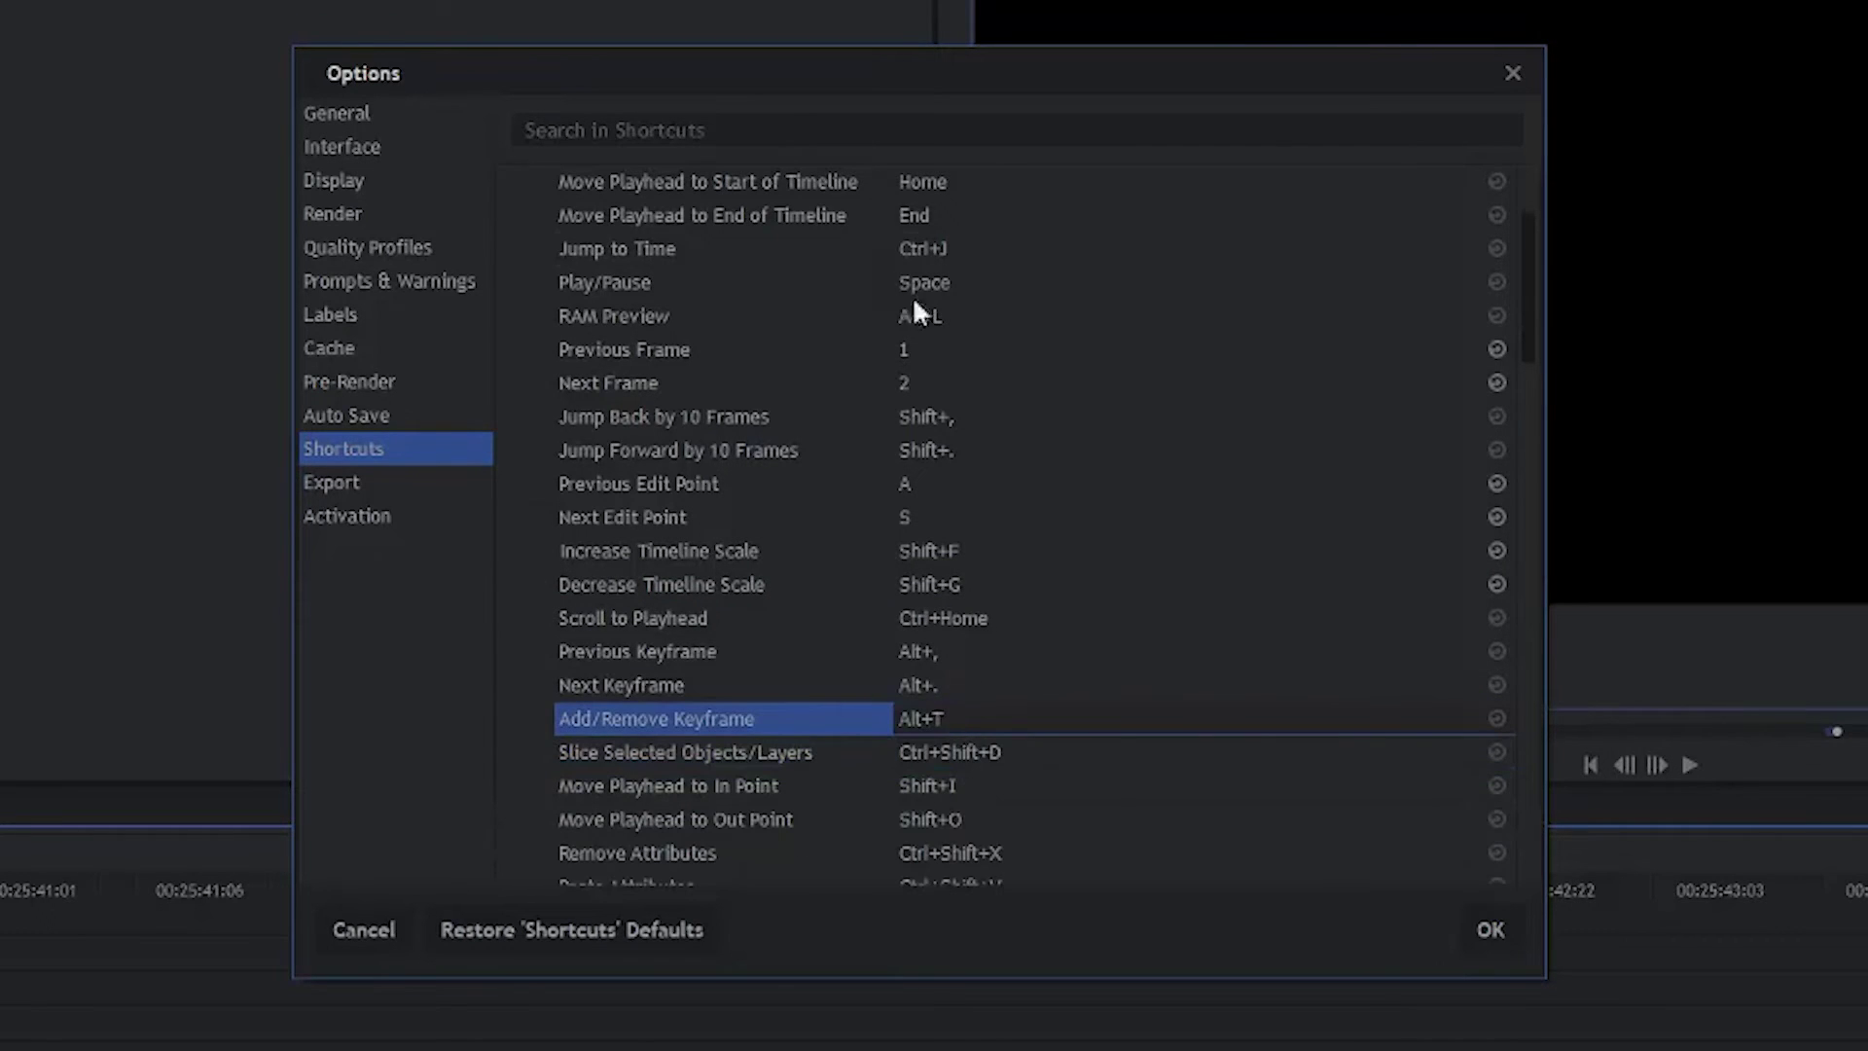
Search 'hand' and set all three Hand Tool shortcuts to Shift+H.
{"action": "left_click", "coordinate": [789, 122]}
{"action": "type", "text": "h"}
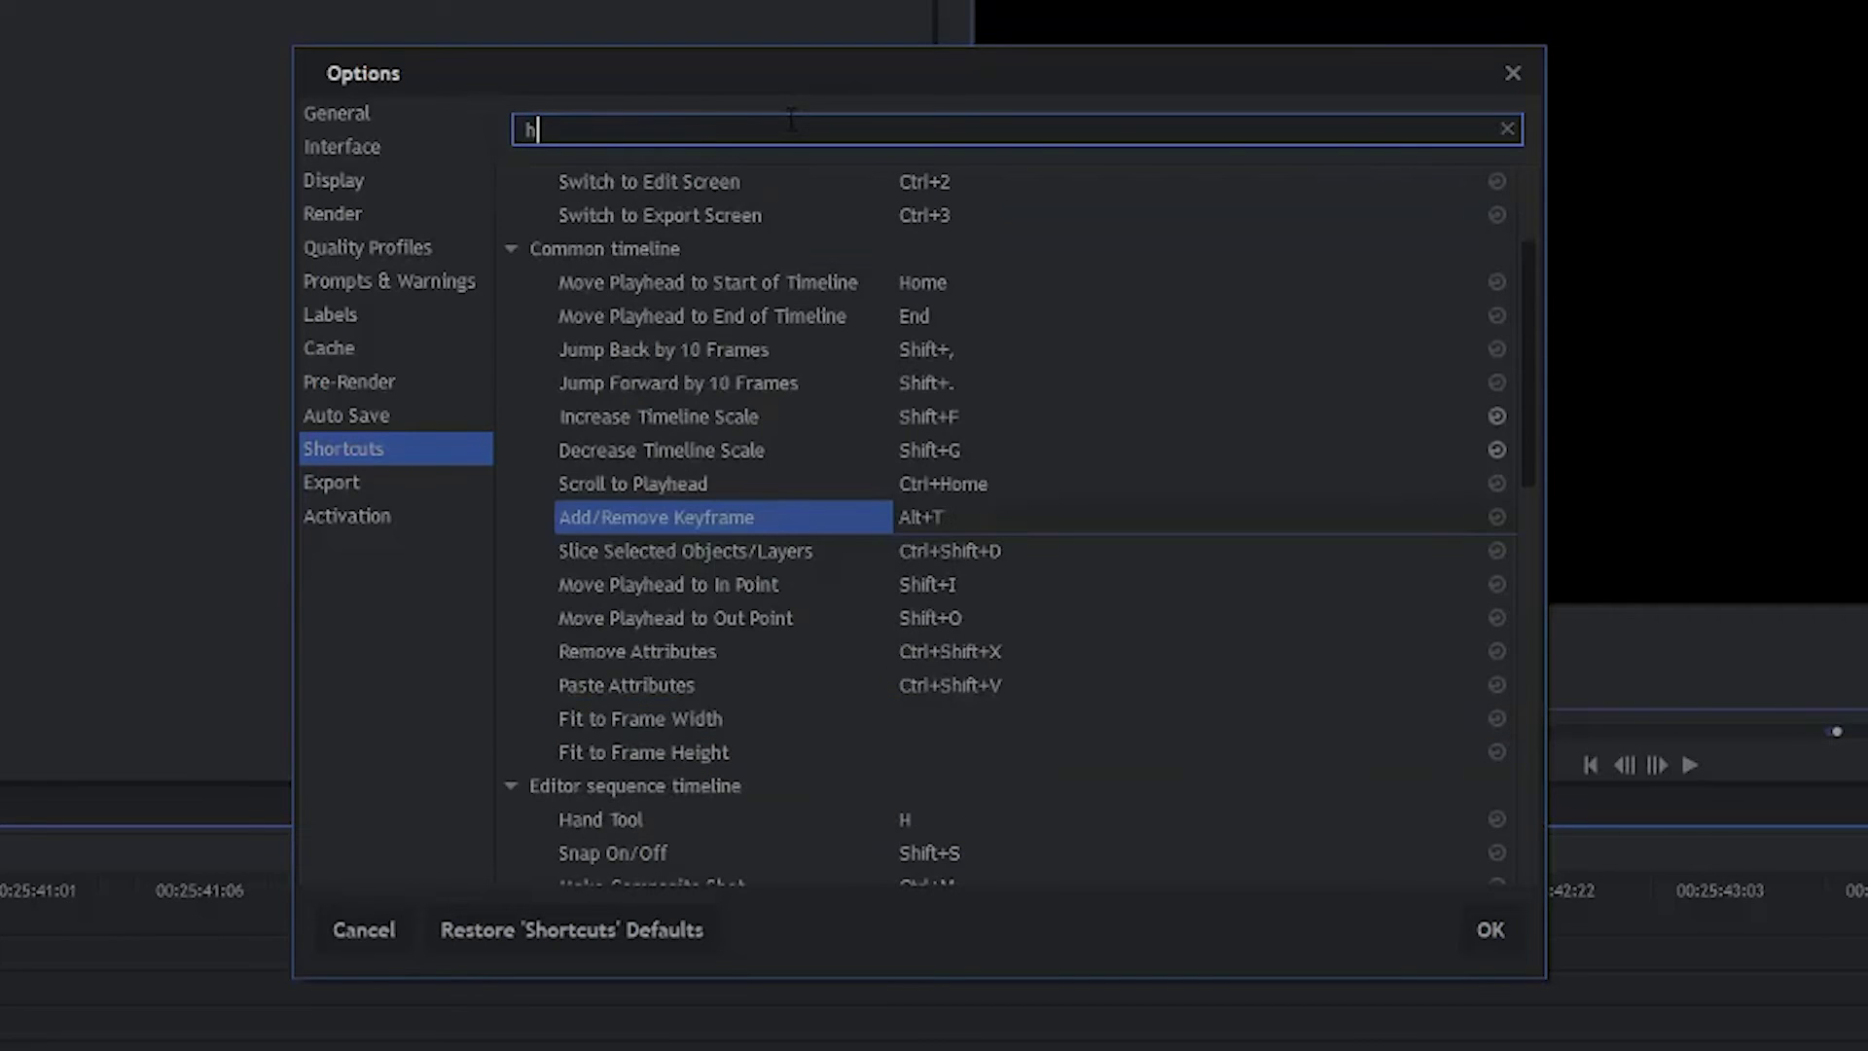
{"action": "type", "text": "and"}
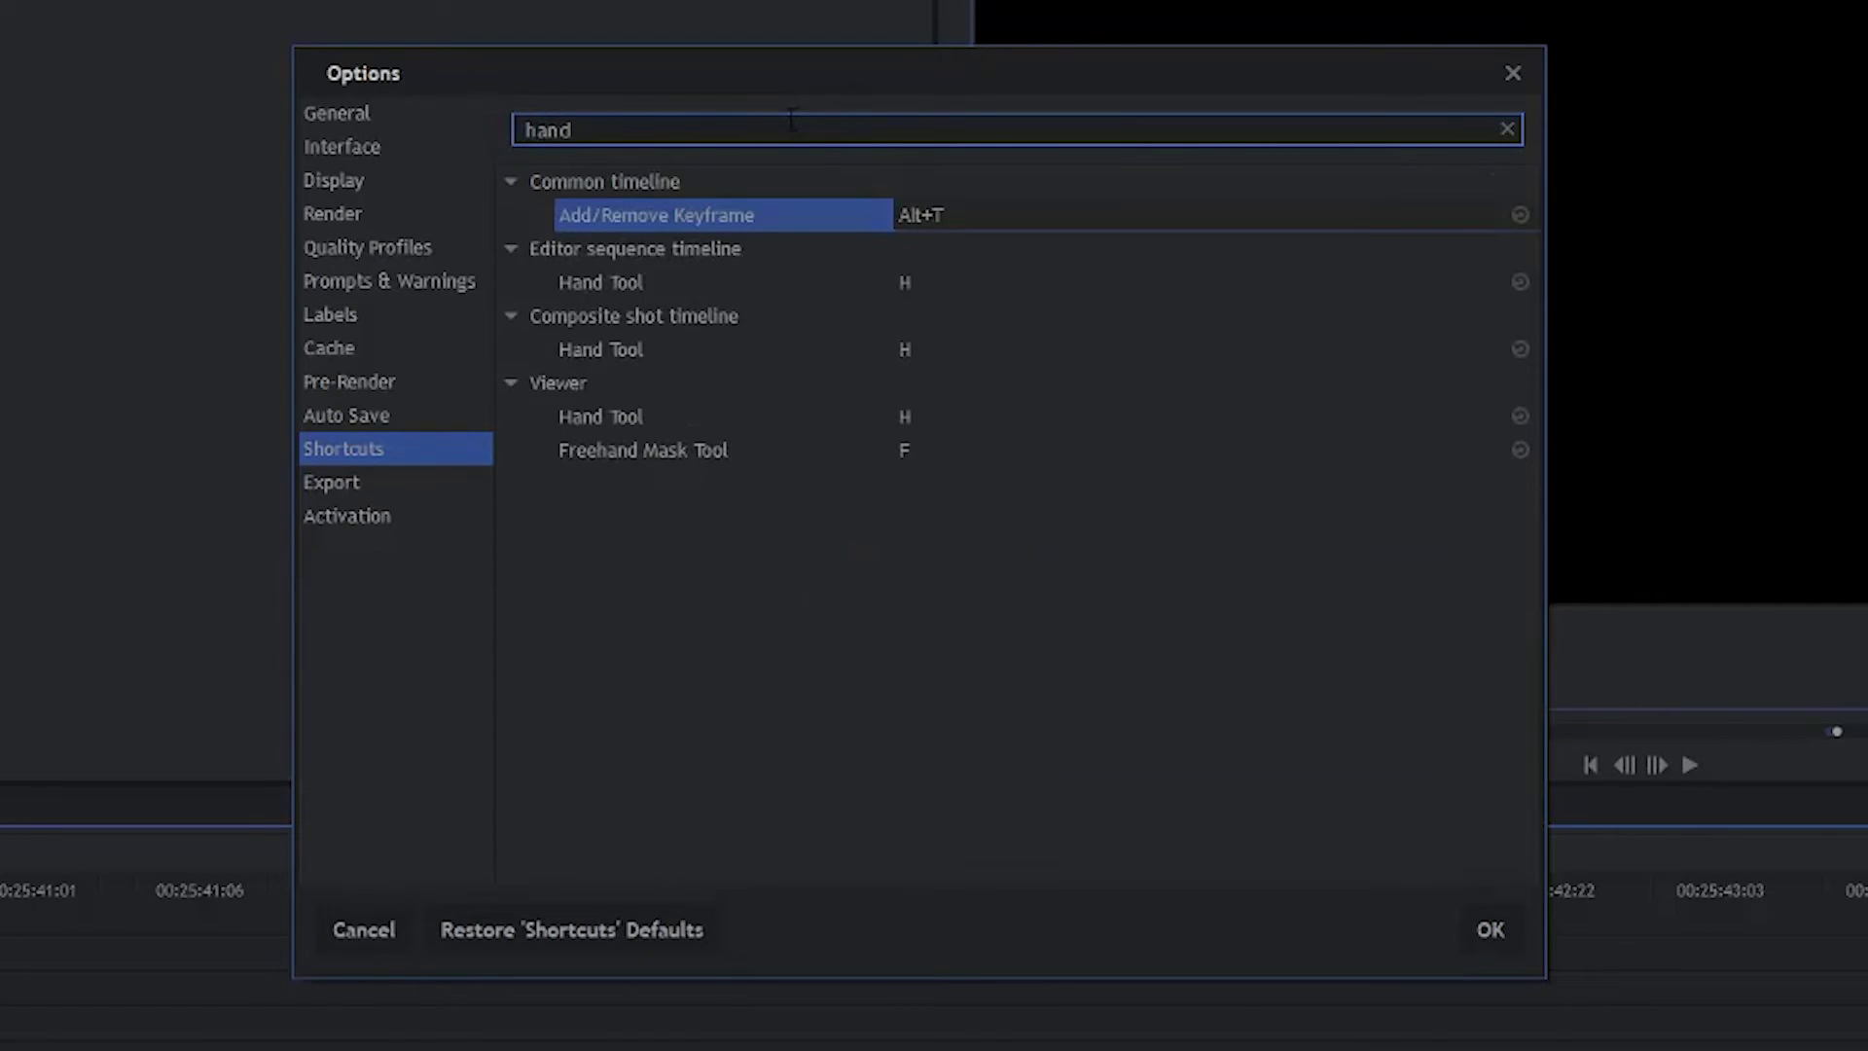
{"action": "left_click", "coordinate": [903, 278]}
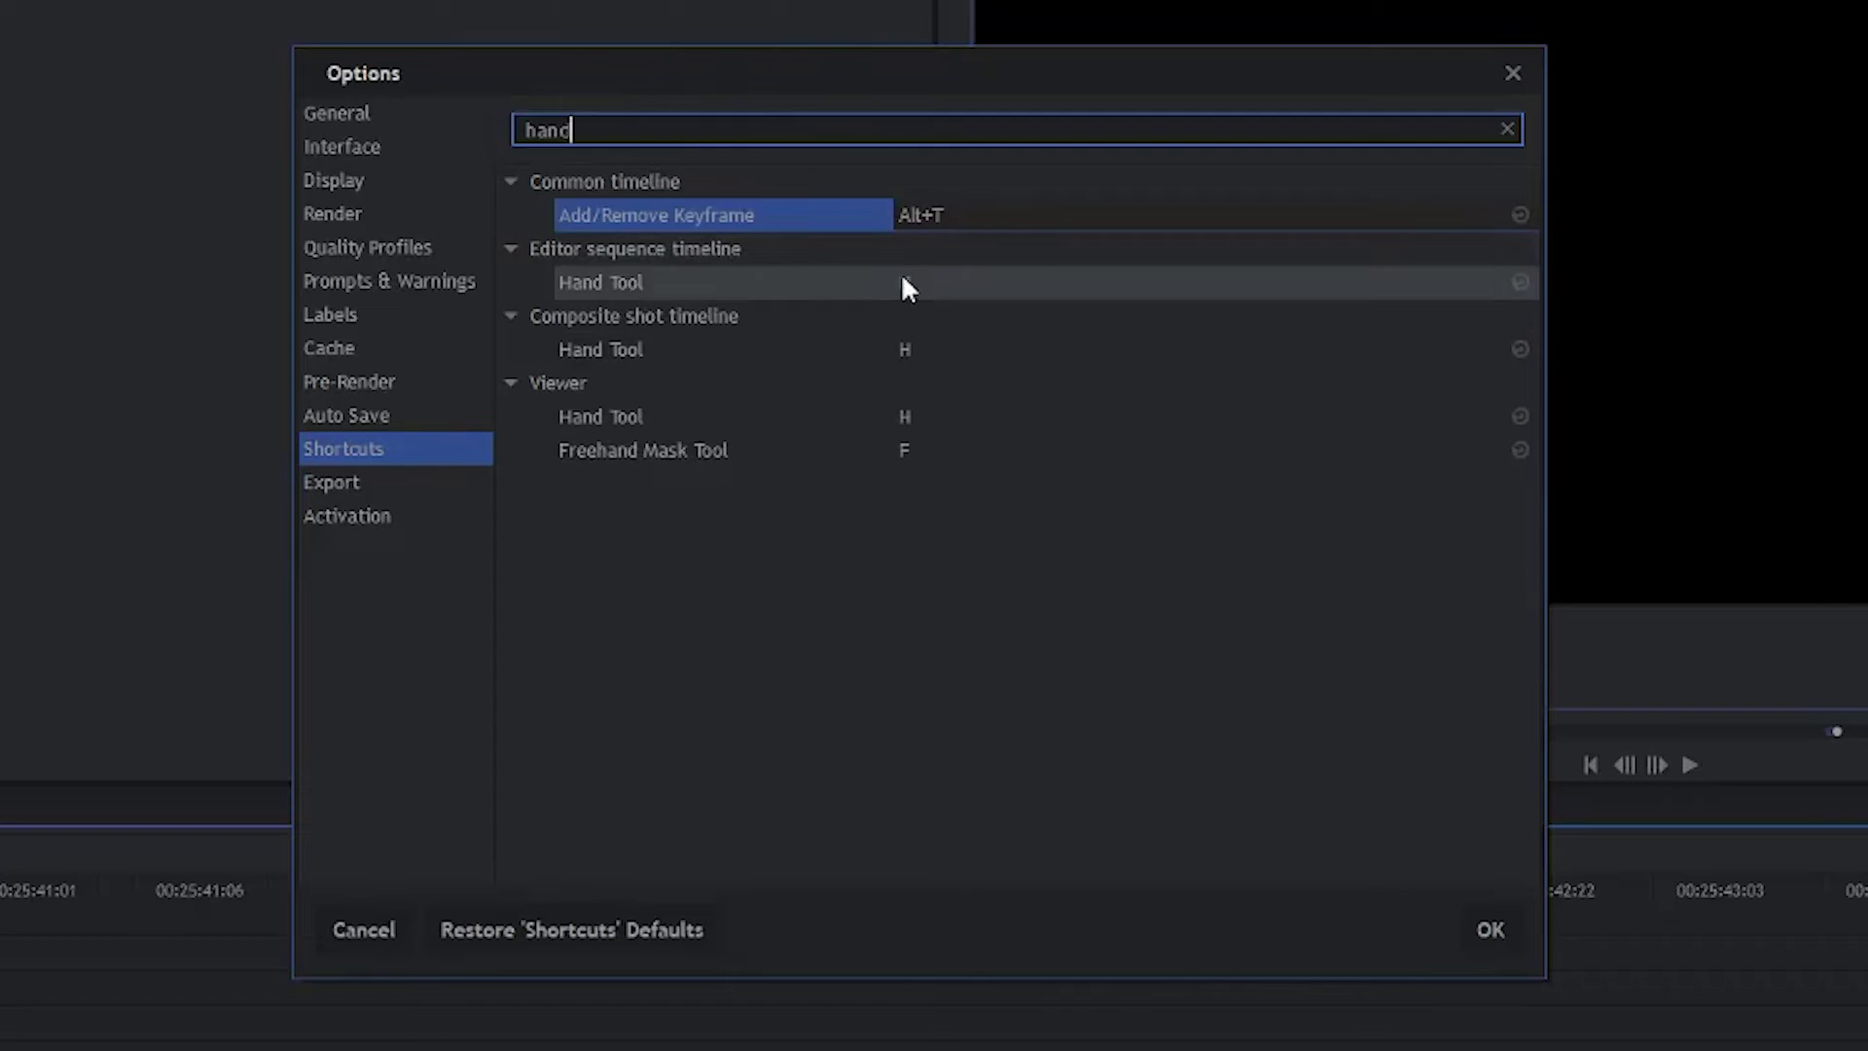
{"action": "left_click", "coordinate": [903, 278]}
{"action": "key", "text": "h"}
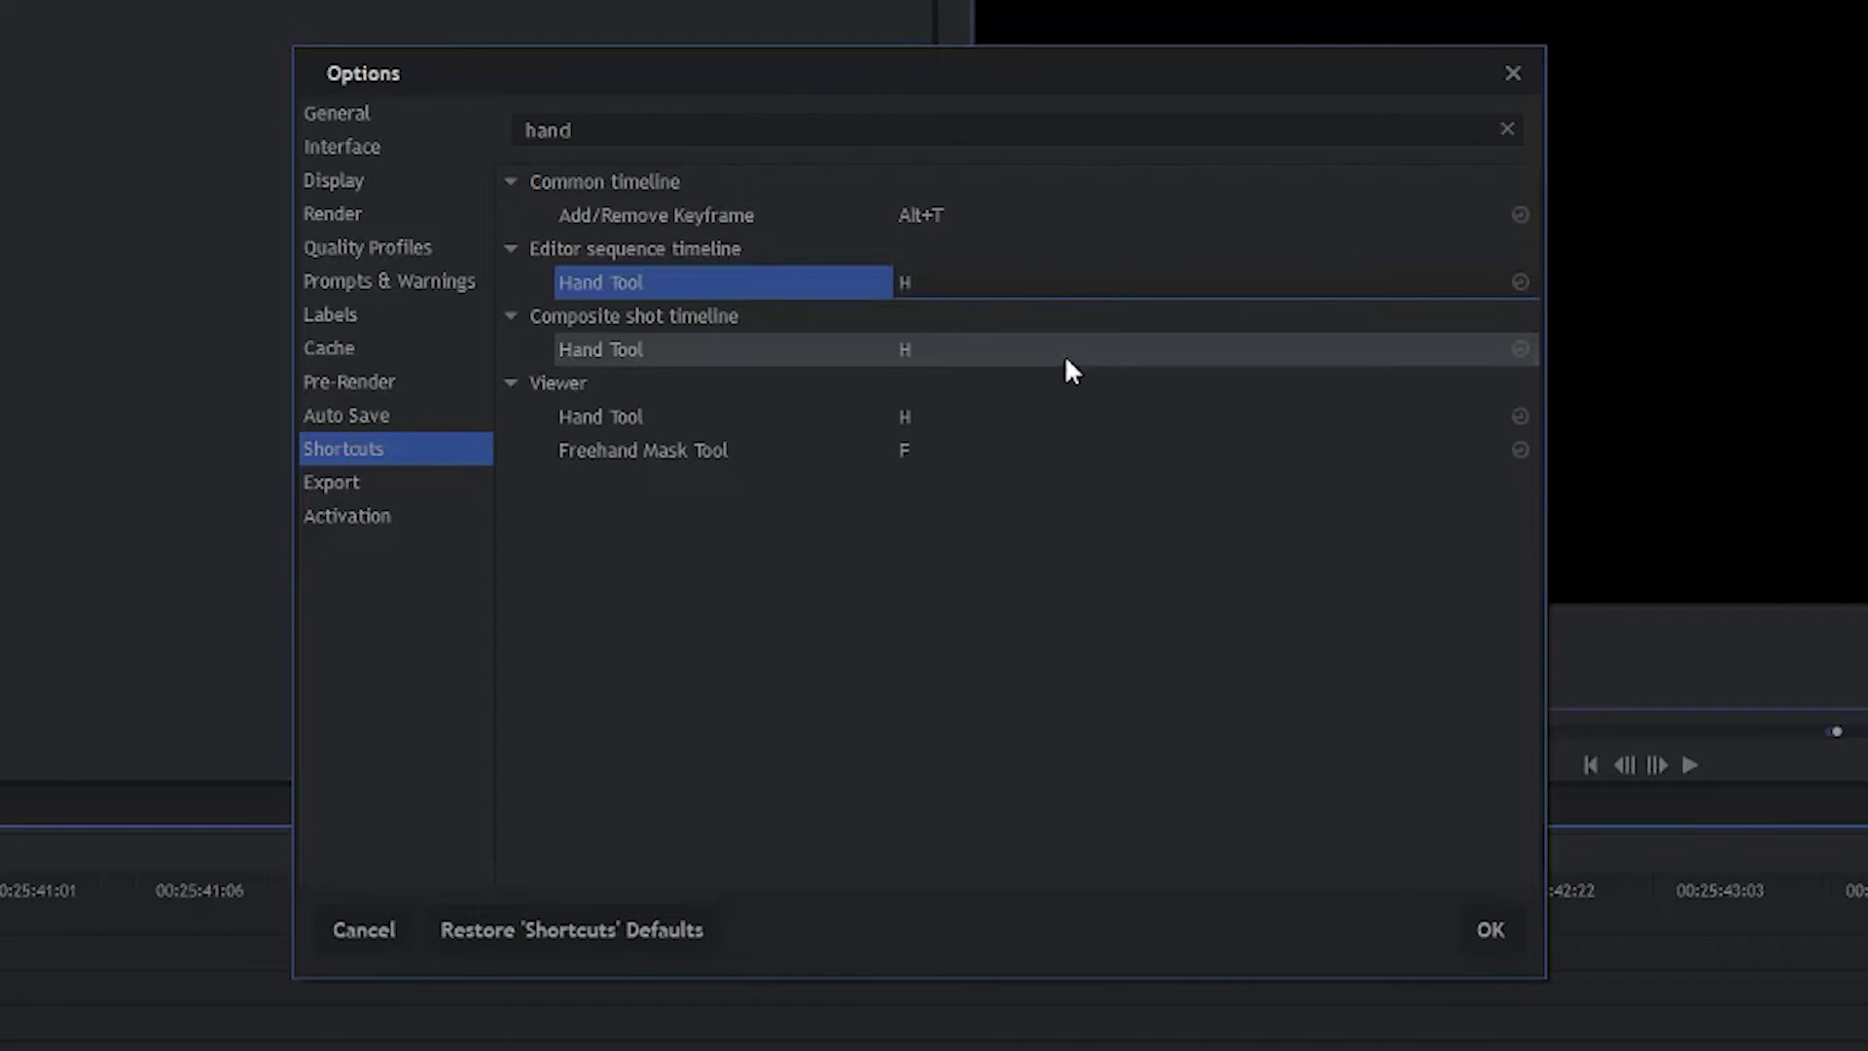
{"action": "key", "text": "shift+h"}
{"action": "left_click", "coordinate": [921, 355]}
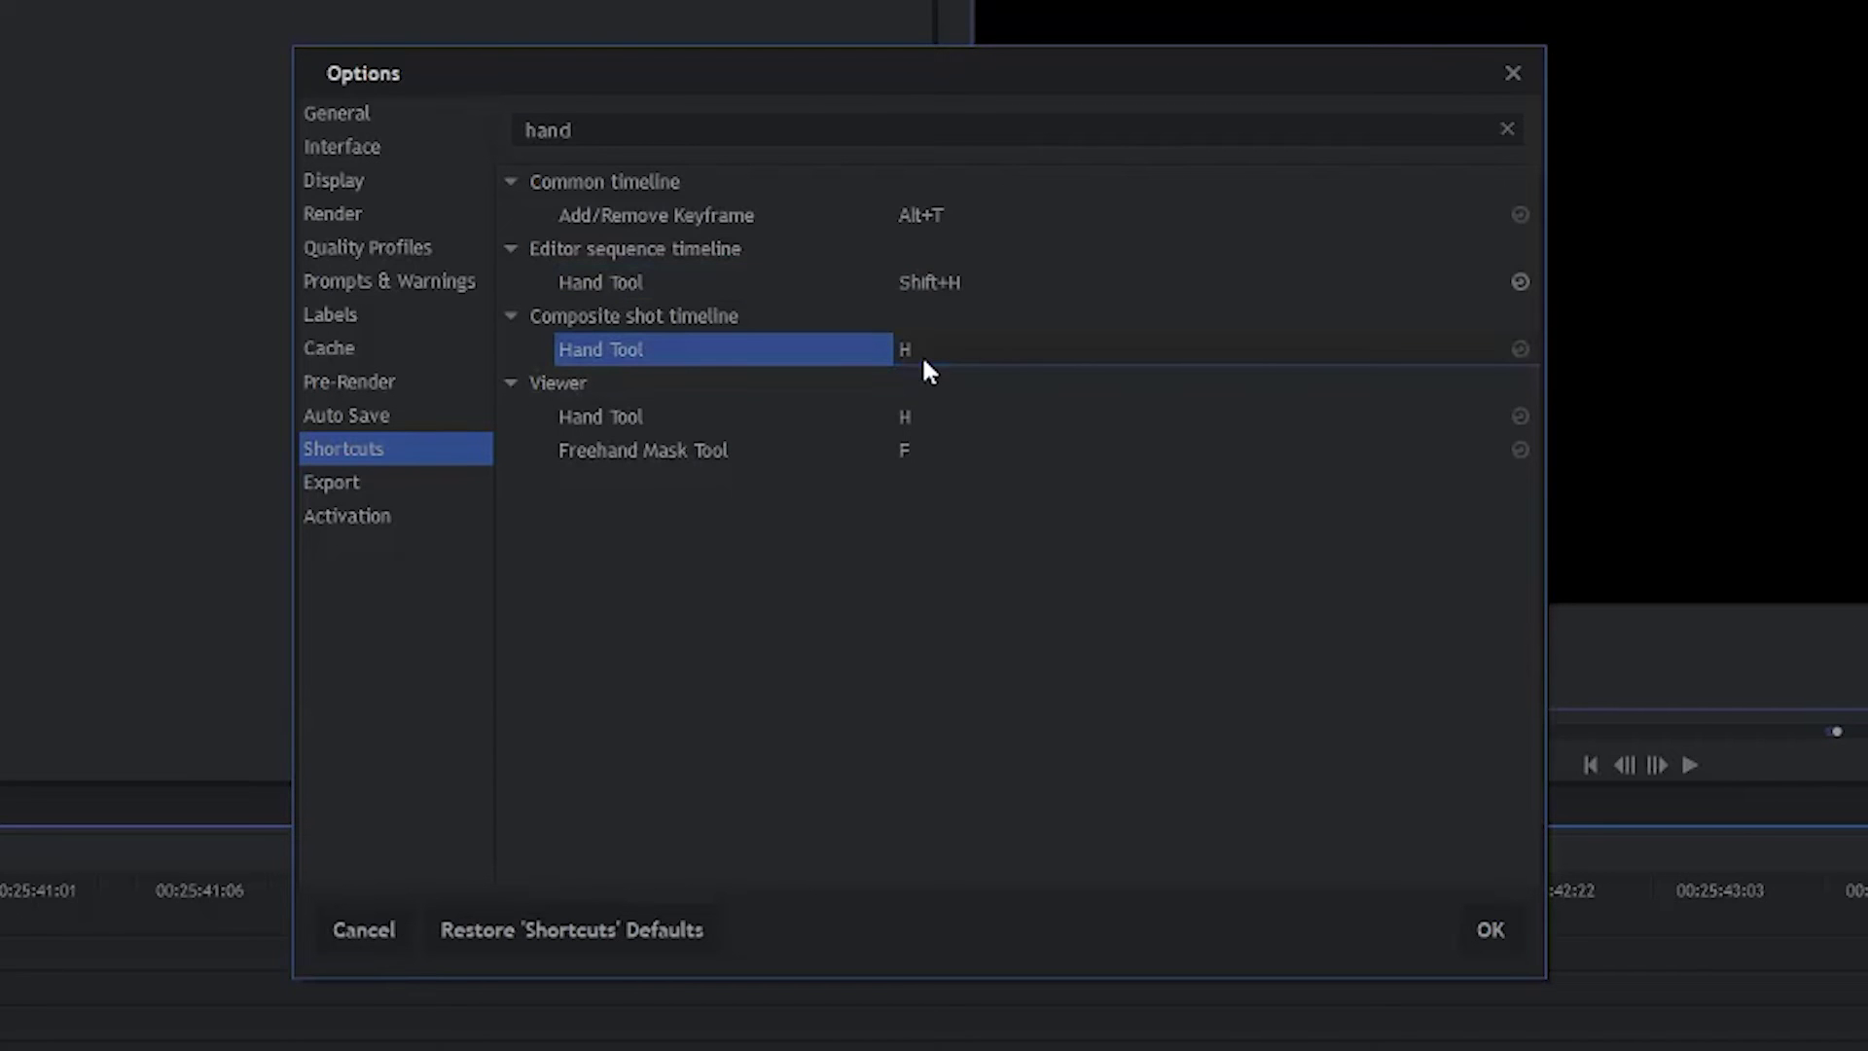
{"action": "key", "text": "shift+h"}
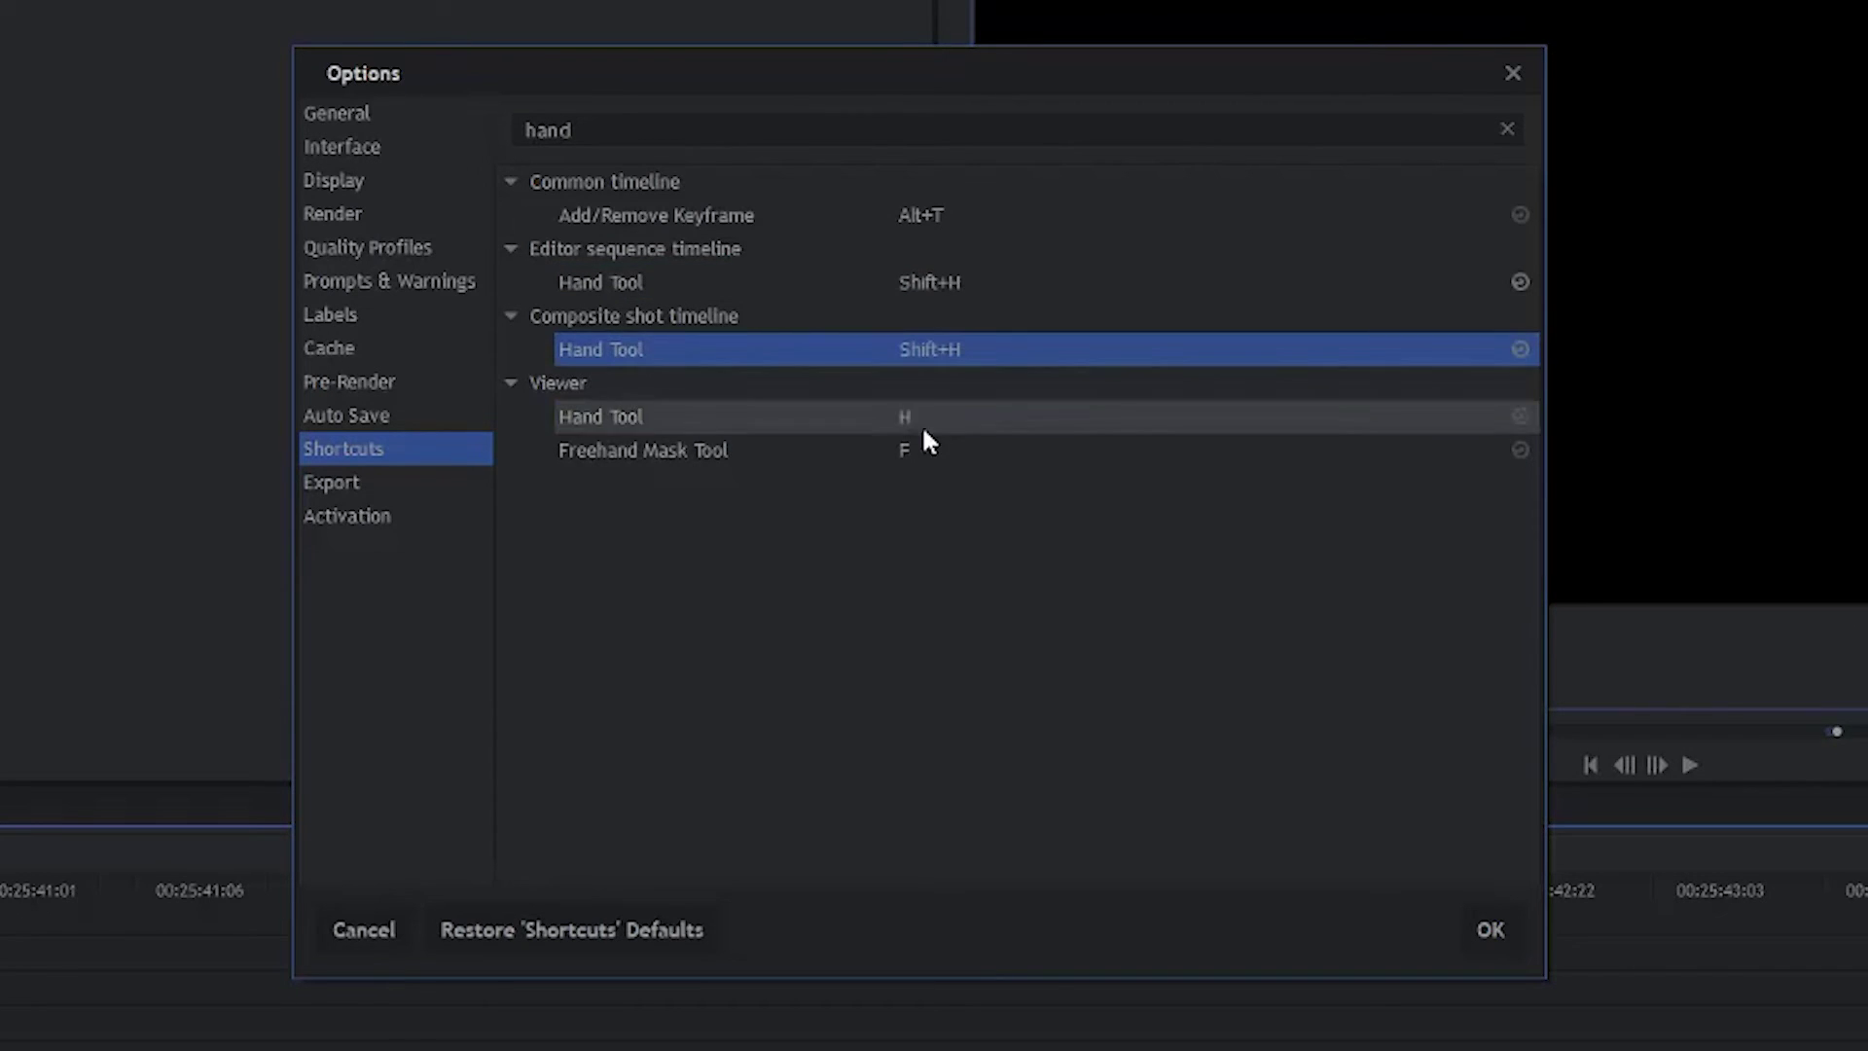
{"action": "left_click", "coordinate": [924, 432]}
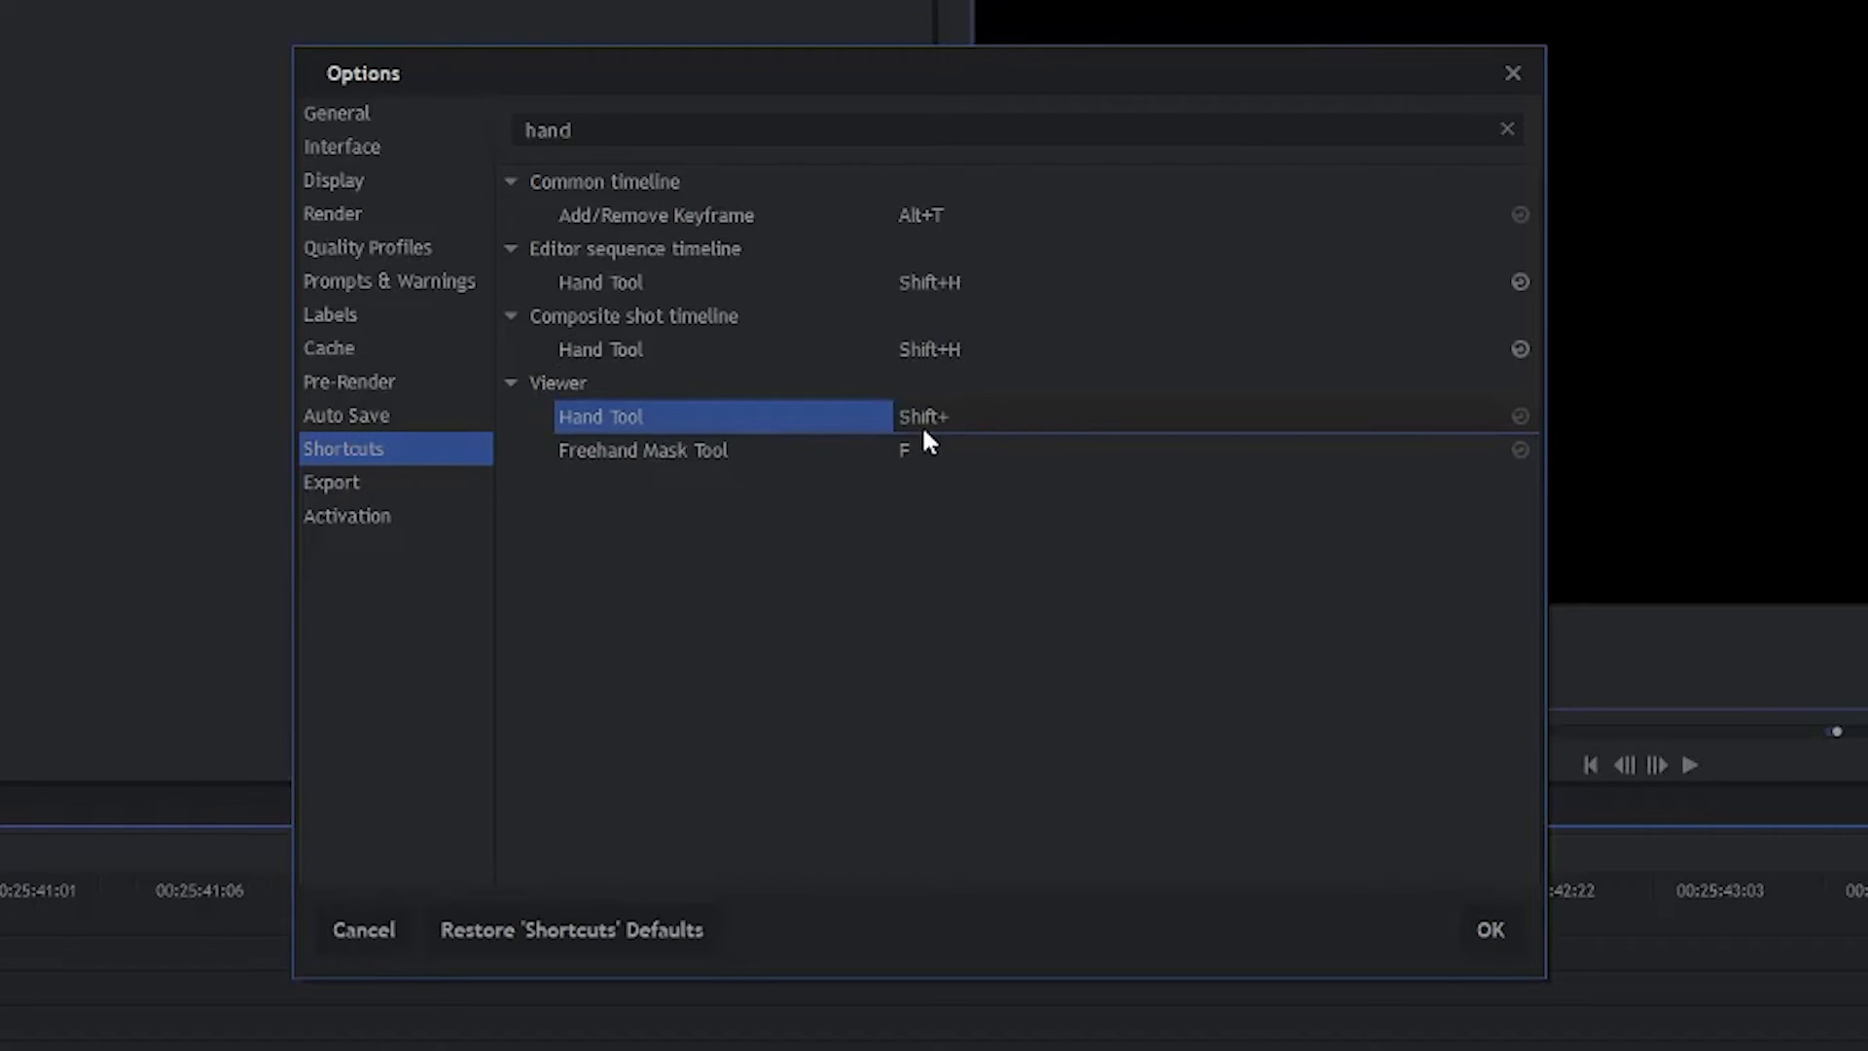
{"action": "key", "text": "shift+h"}
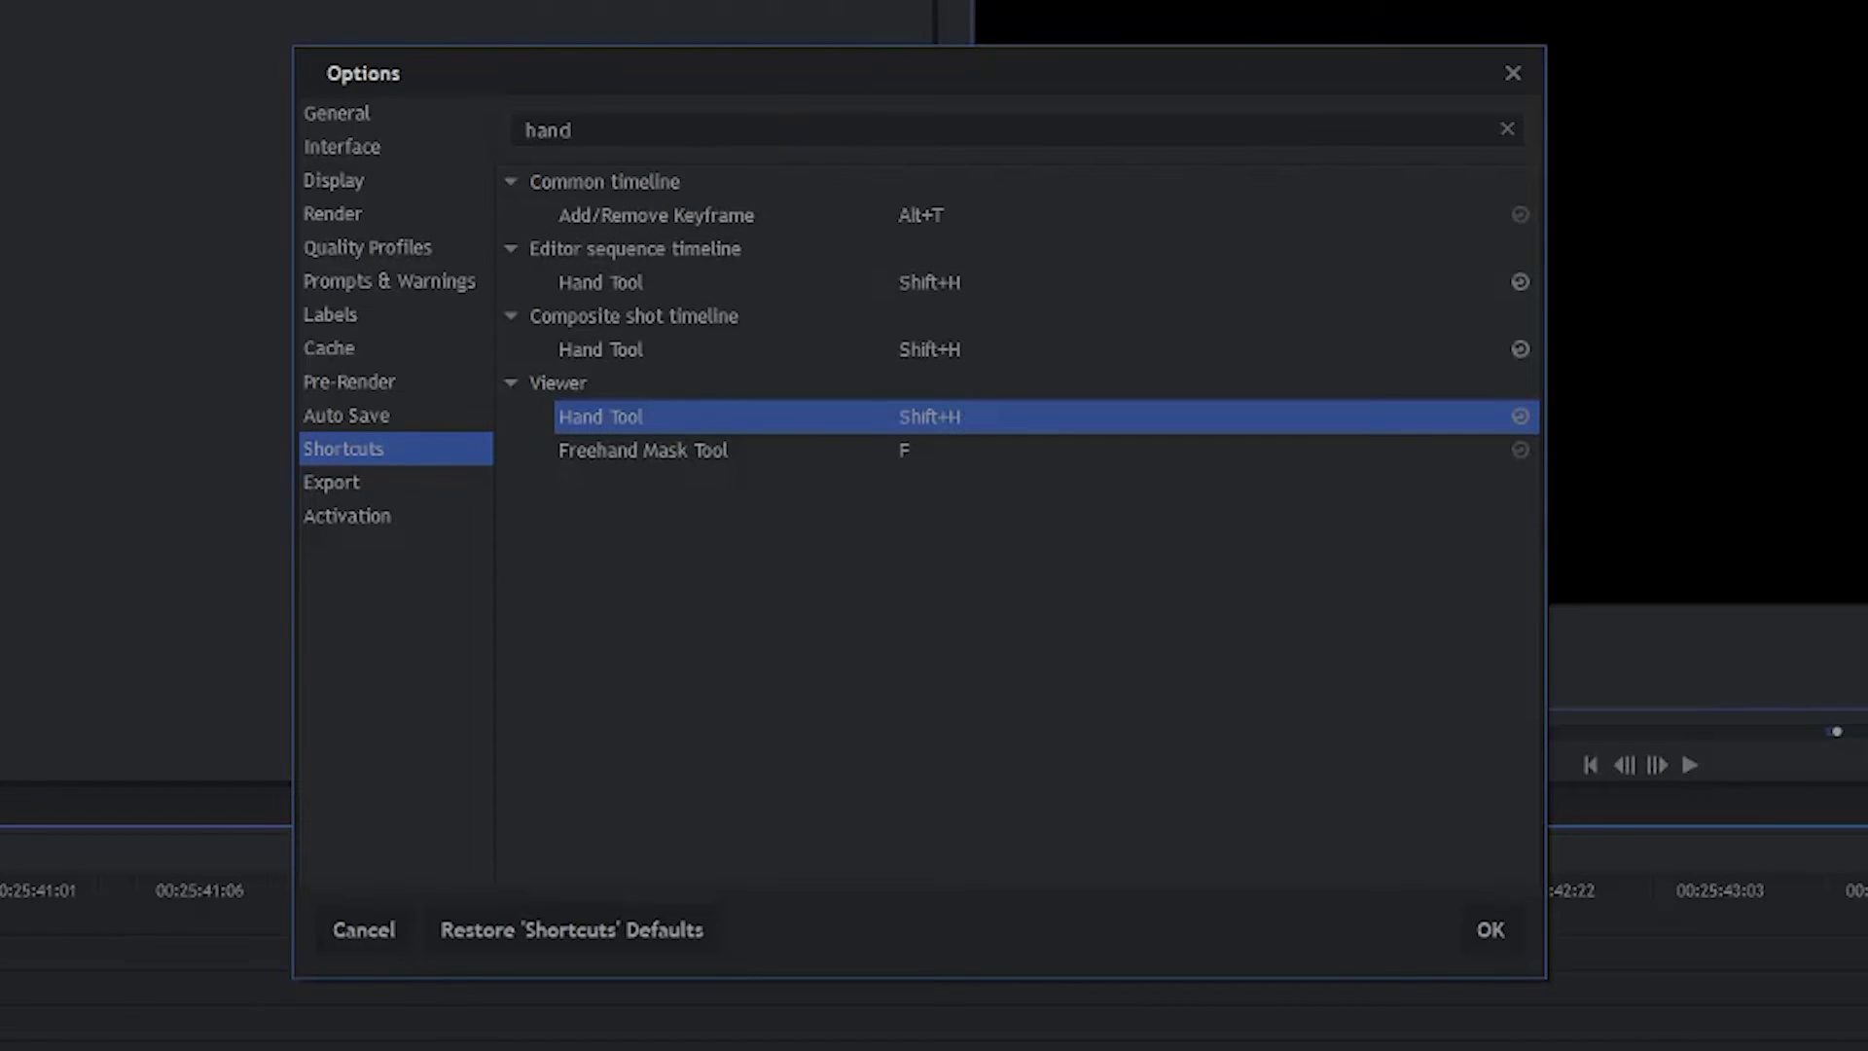
Clear the 'hand' search and assign H to Slice Selected Objects/Layers.
{"action": "key", "text": "ctrl+f"}
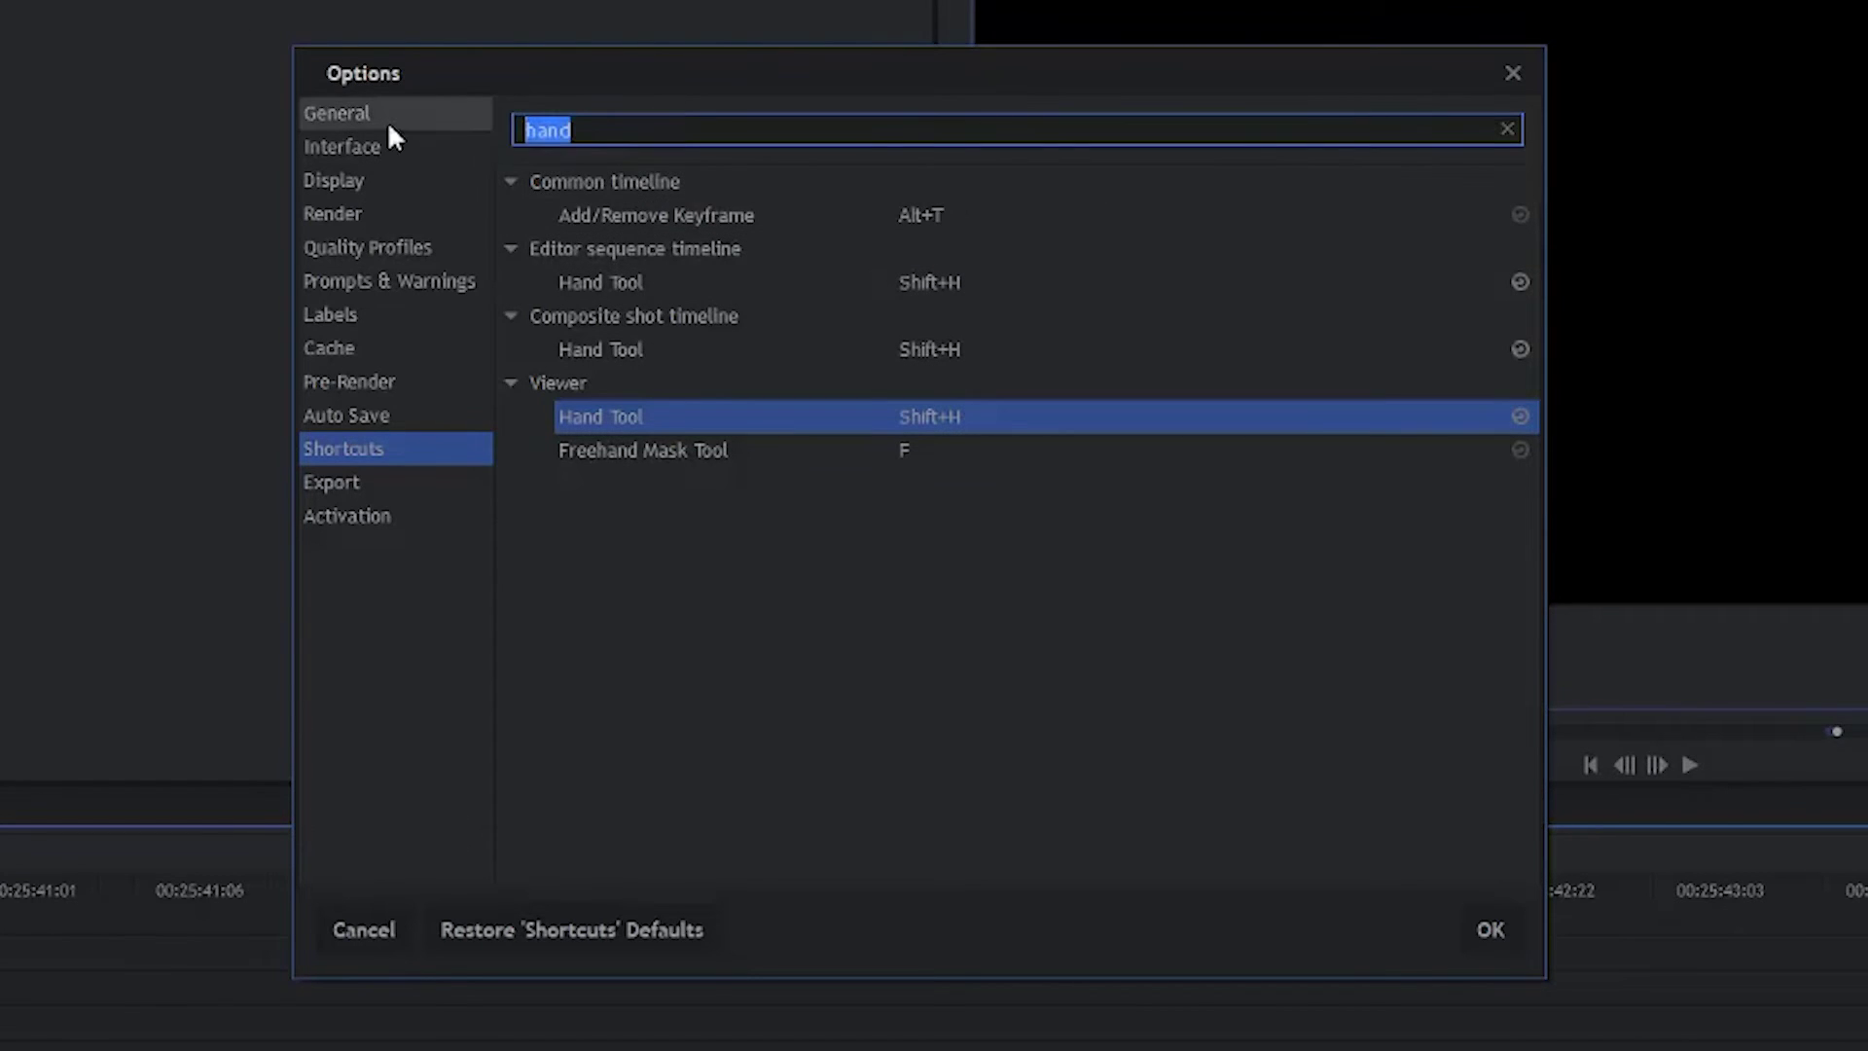
{"action": "key", "text": "BackSpace"}
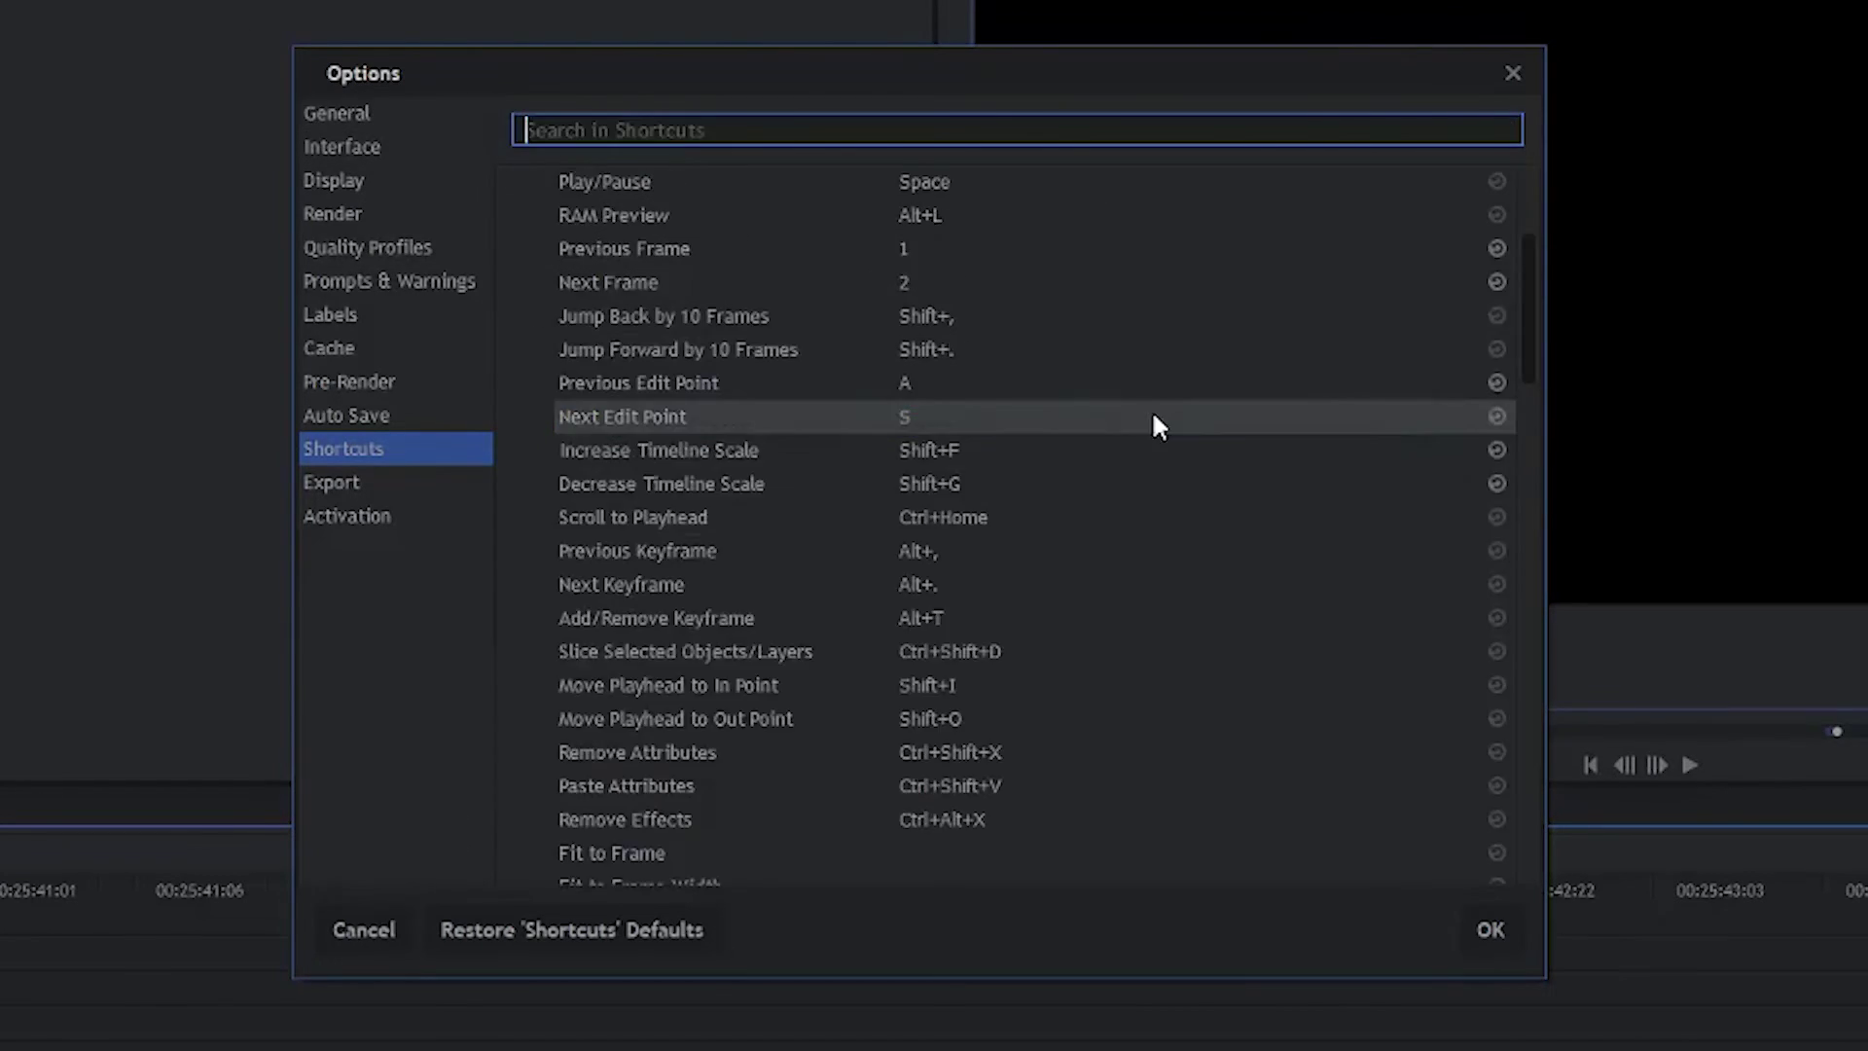
{"action": "left_click", "coordinate": [1003, 660]}
{"action": "key", "text": "h"}
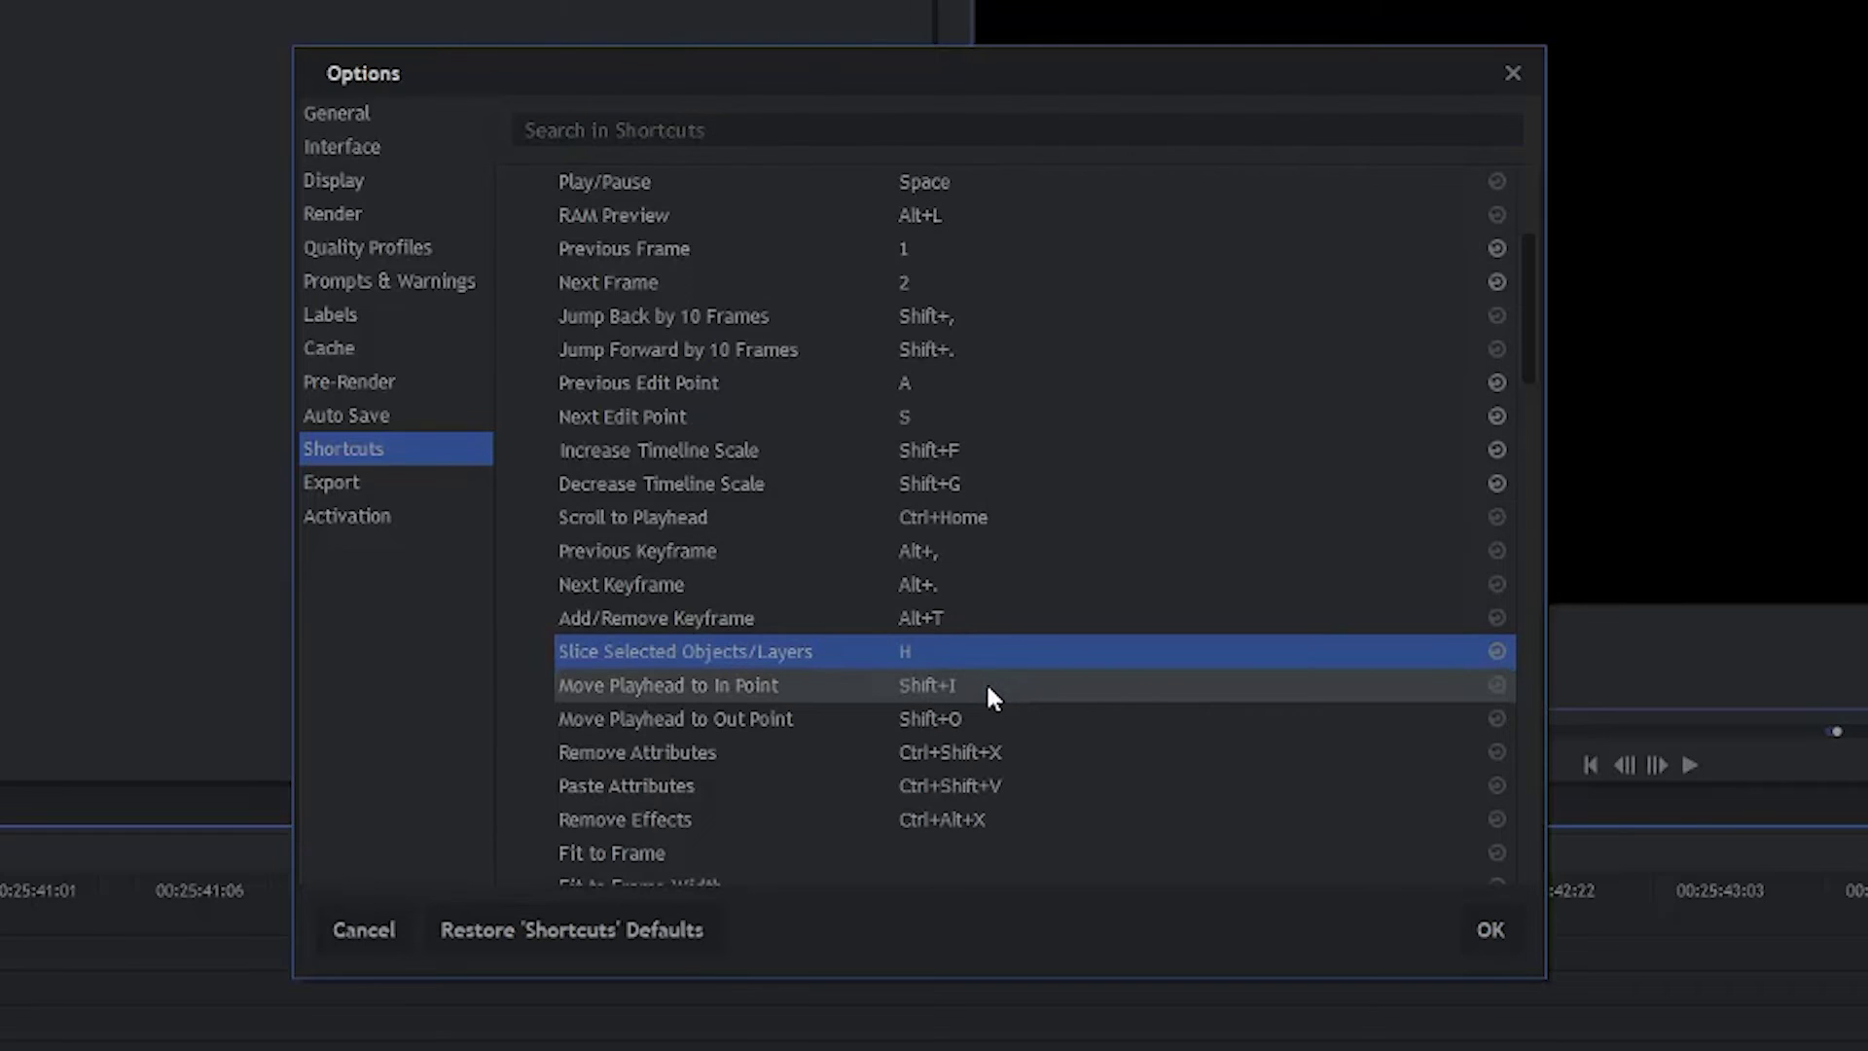
{"action": "left_click", "coordinate": [987, 693]}
{"action": "scroll", "coordinate": [987, 693], "scroll_direction": "down", "scroll_amount": 1}
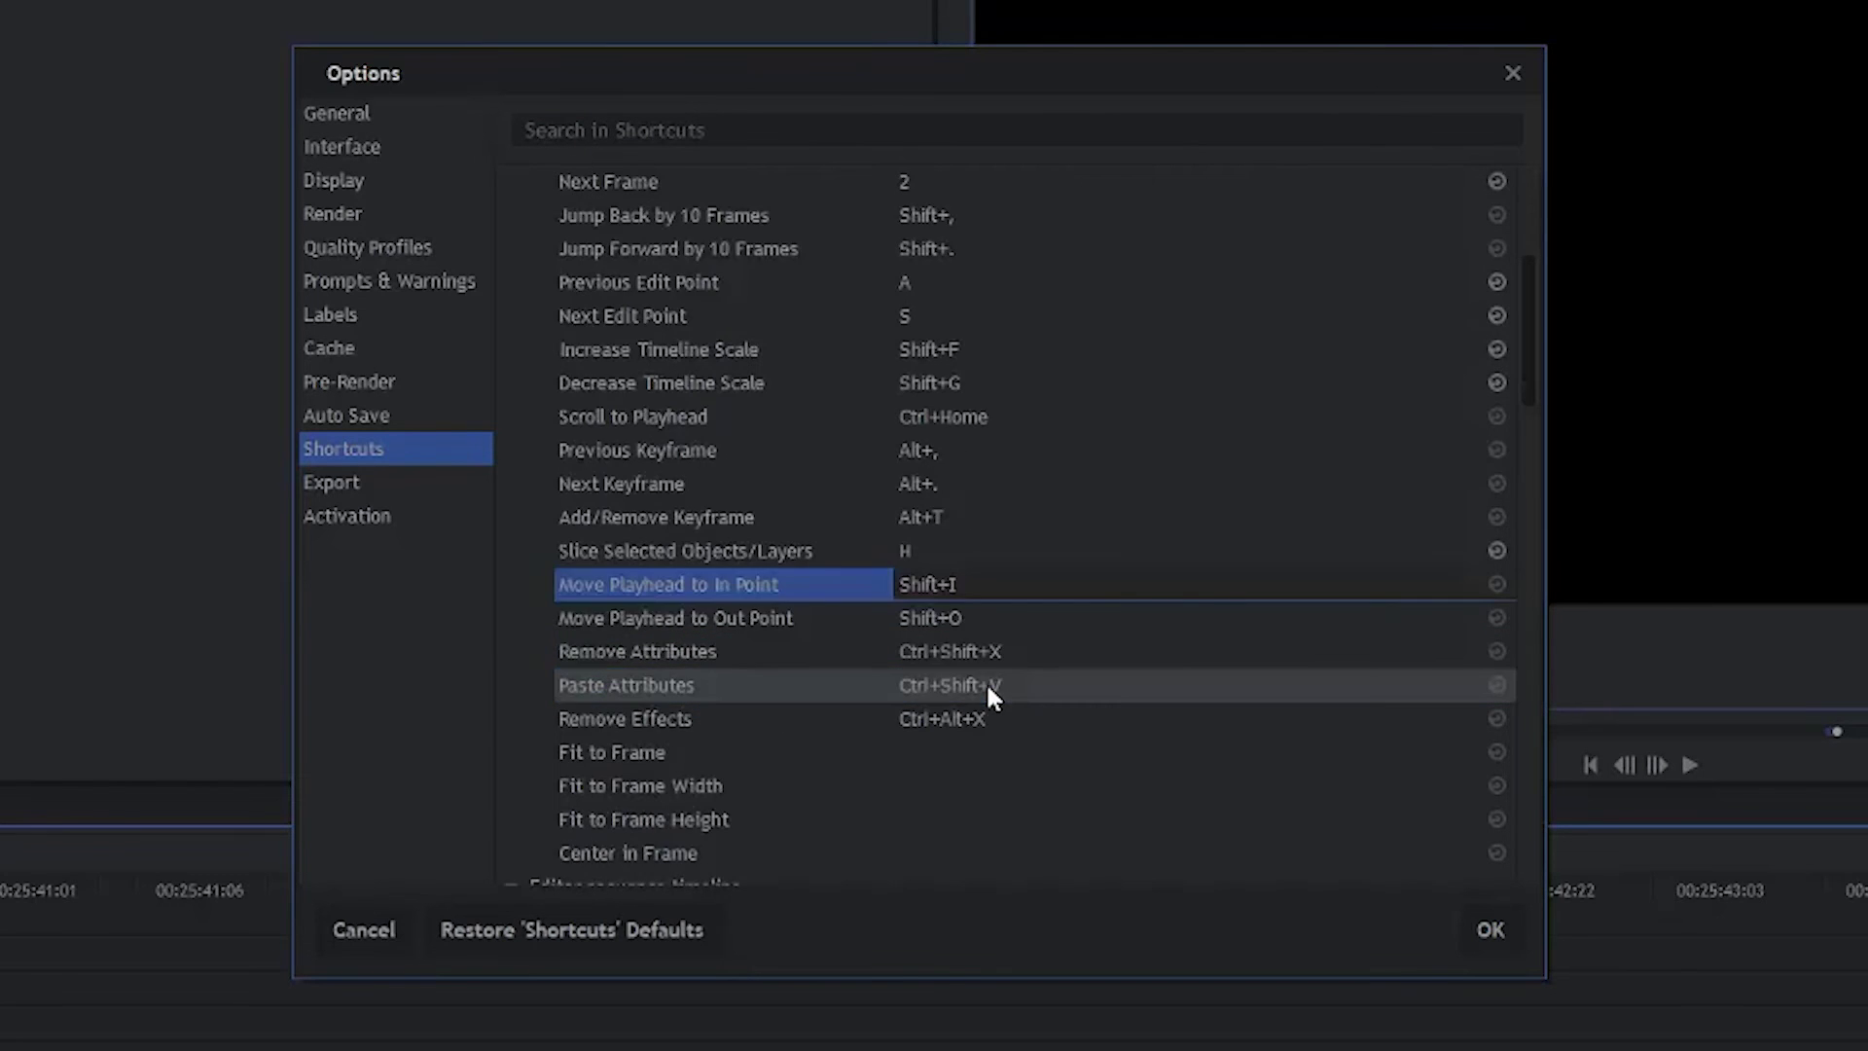
{"action": "scroll", "coordinate": [988, 693], "scroll_direction": "up", "scroll_amount": 4}
{"action": "scroll", "coordinate": [987, 686], "scroll_direction": "down", "scroll_amount": 2}
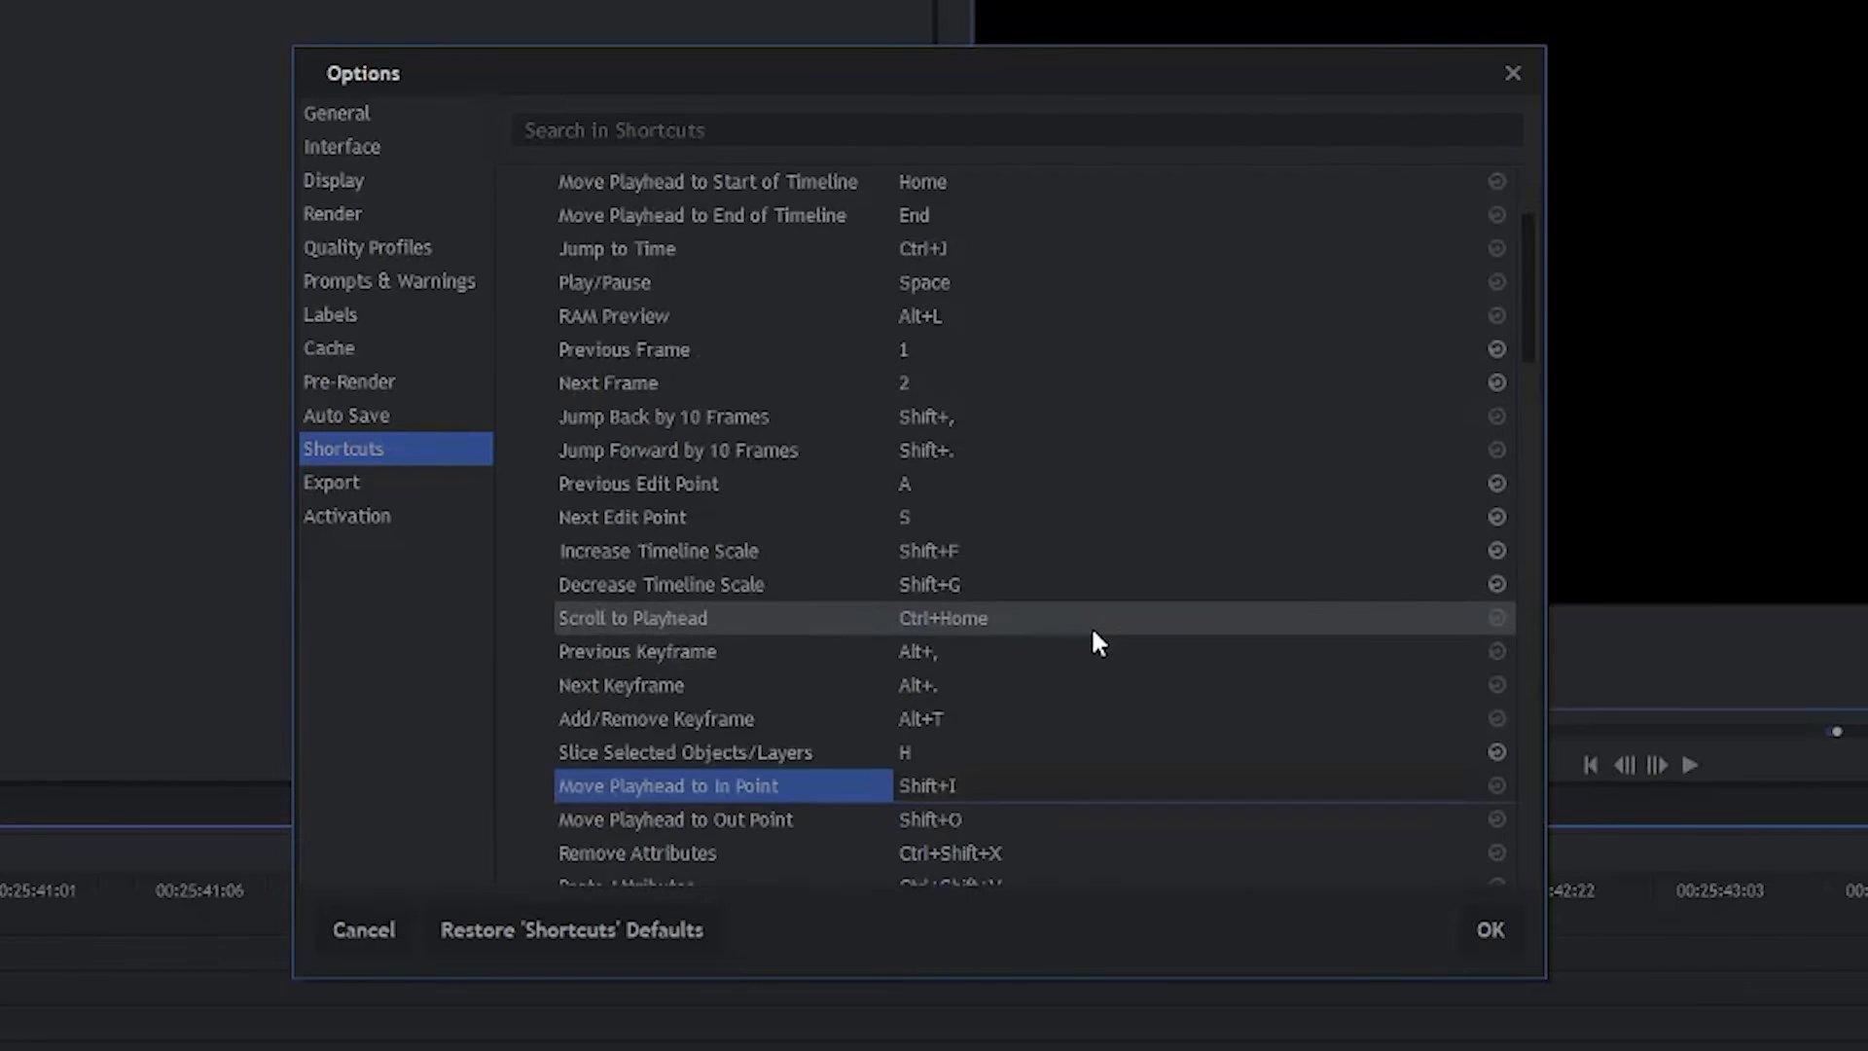
{"action": "scroll", "coordinate": [1090, 626], "scroll_direction": "up", "scroll_amount": 2}
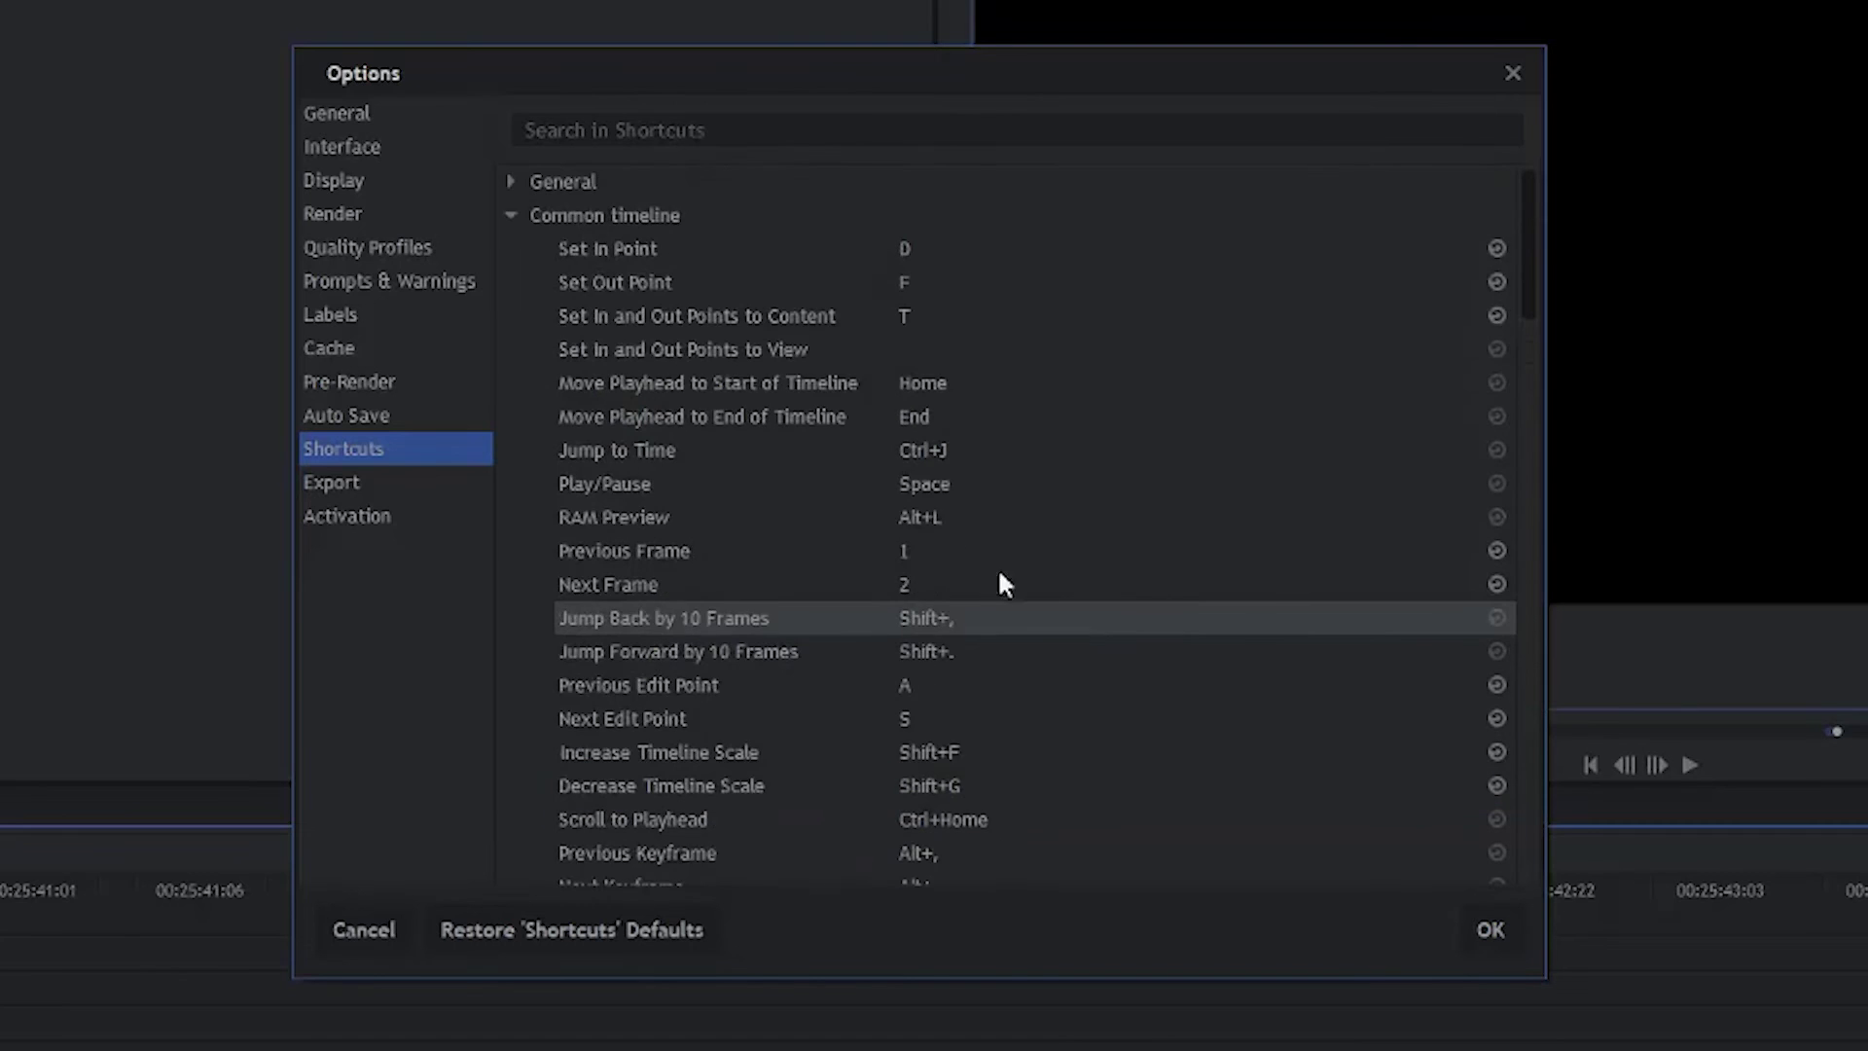
Collapse Common timeline; set Slip Edit to B, Ripple Edit to Y, Roll Edit to Q.
{"action": "left_click", "coordinate": [511, 216]}
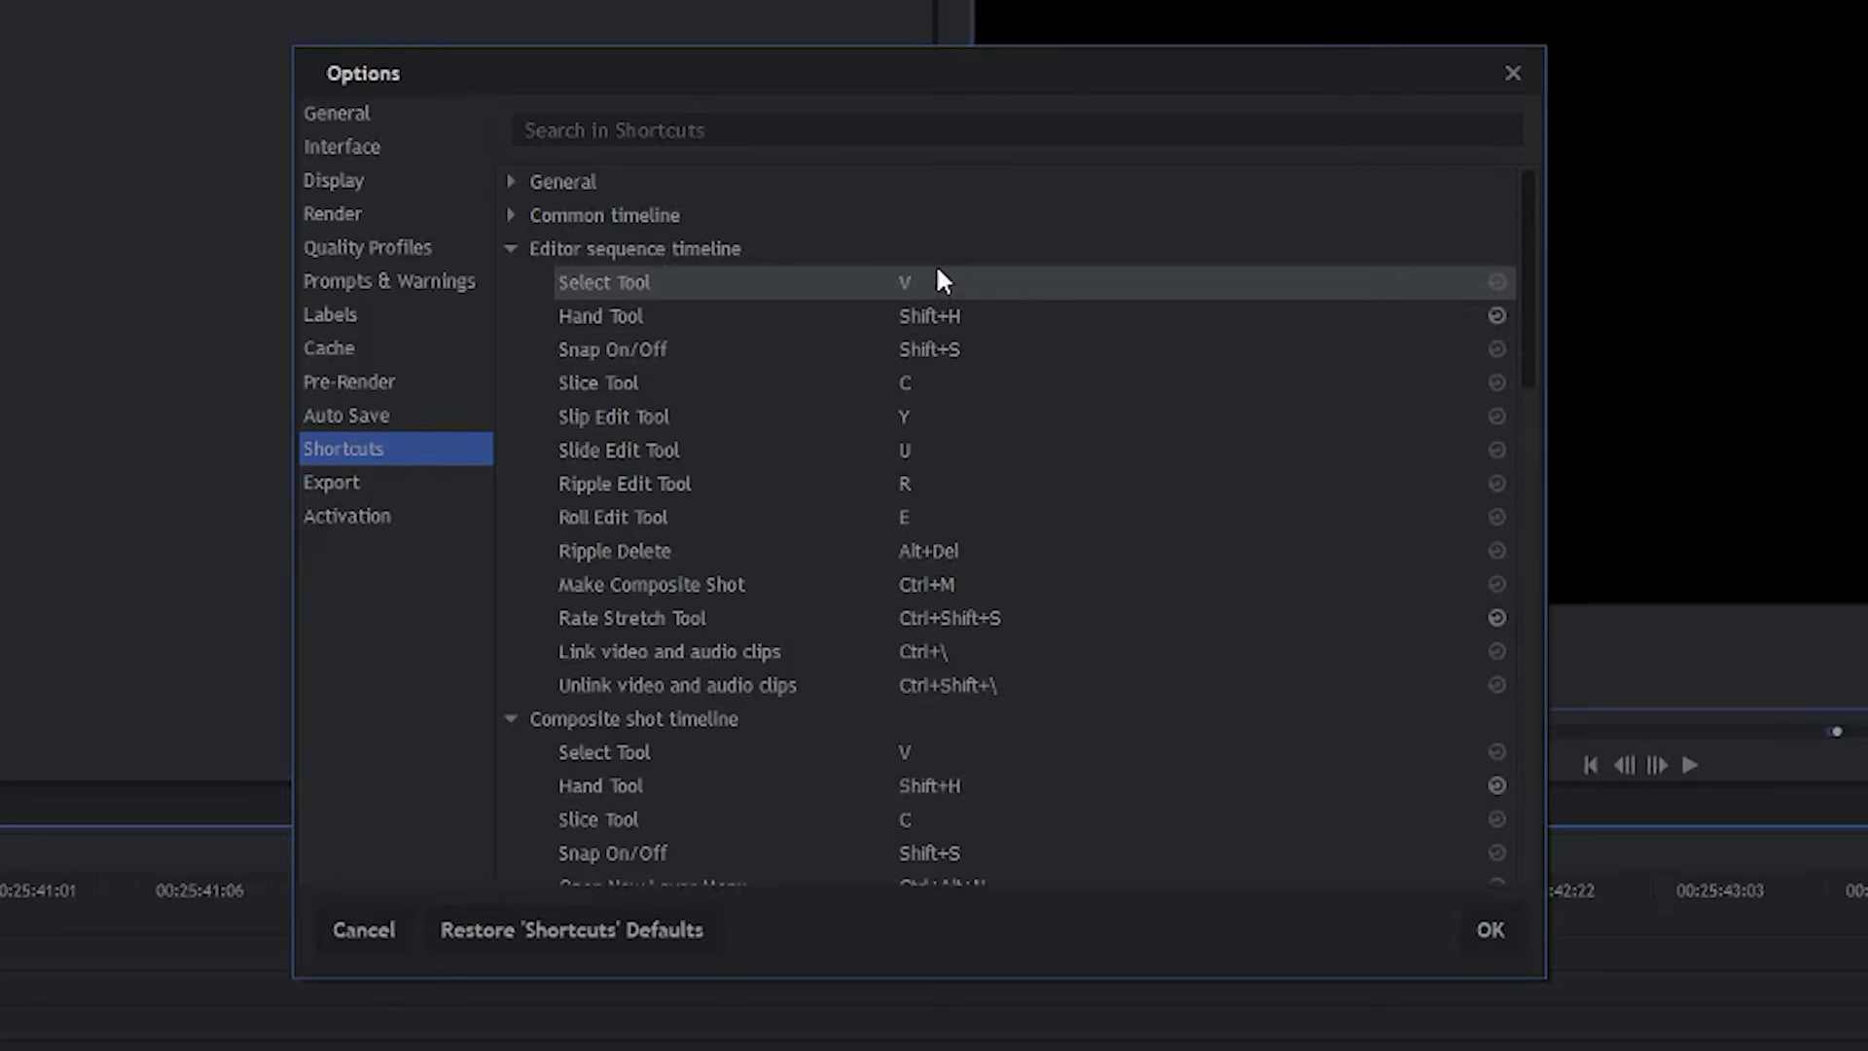
{"action": "left_click", "coordinate": [988, 251]}
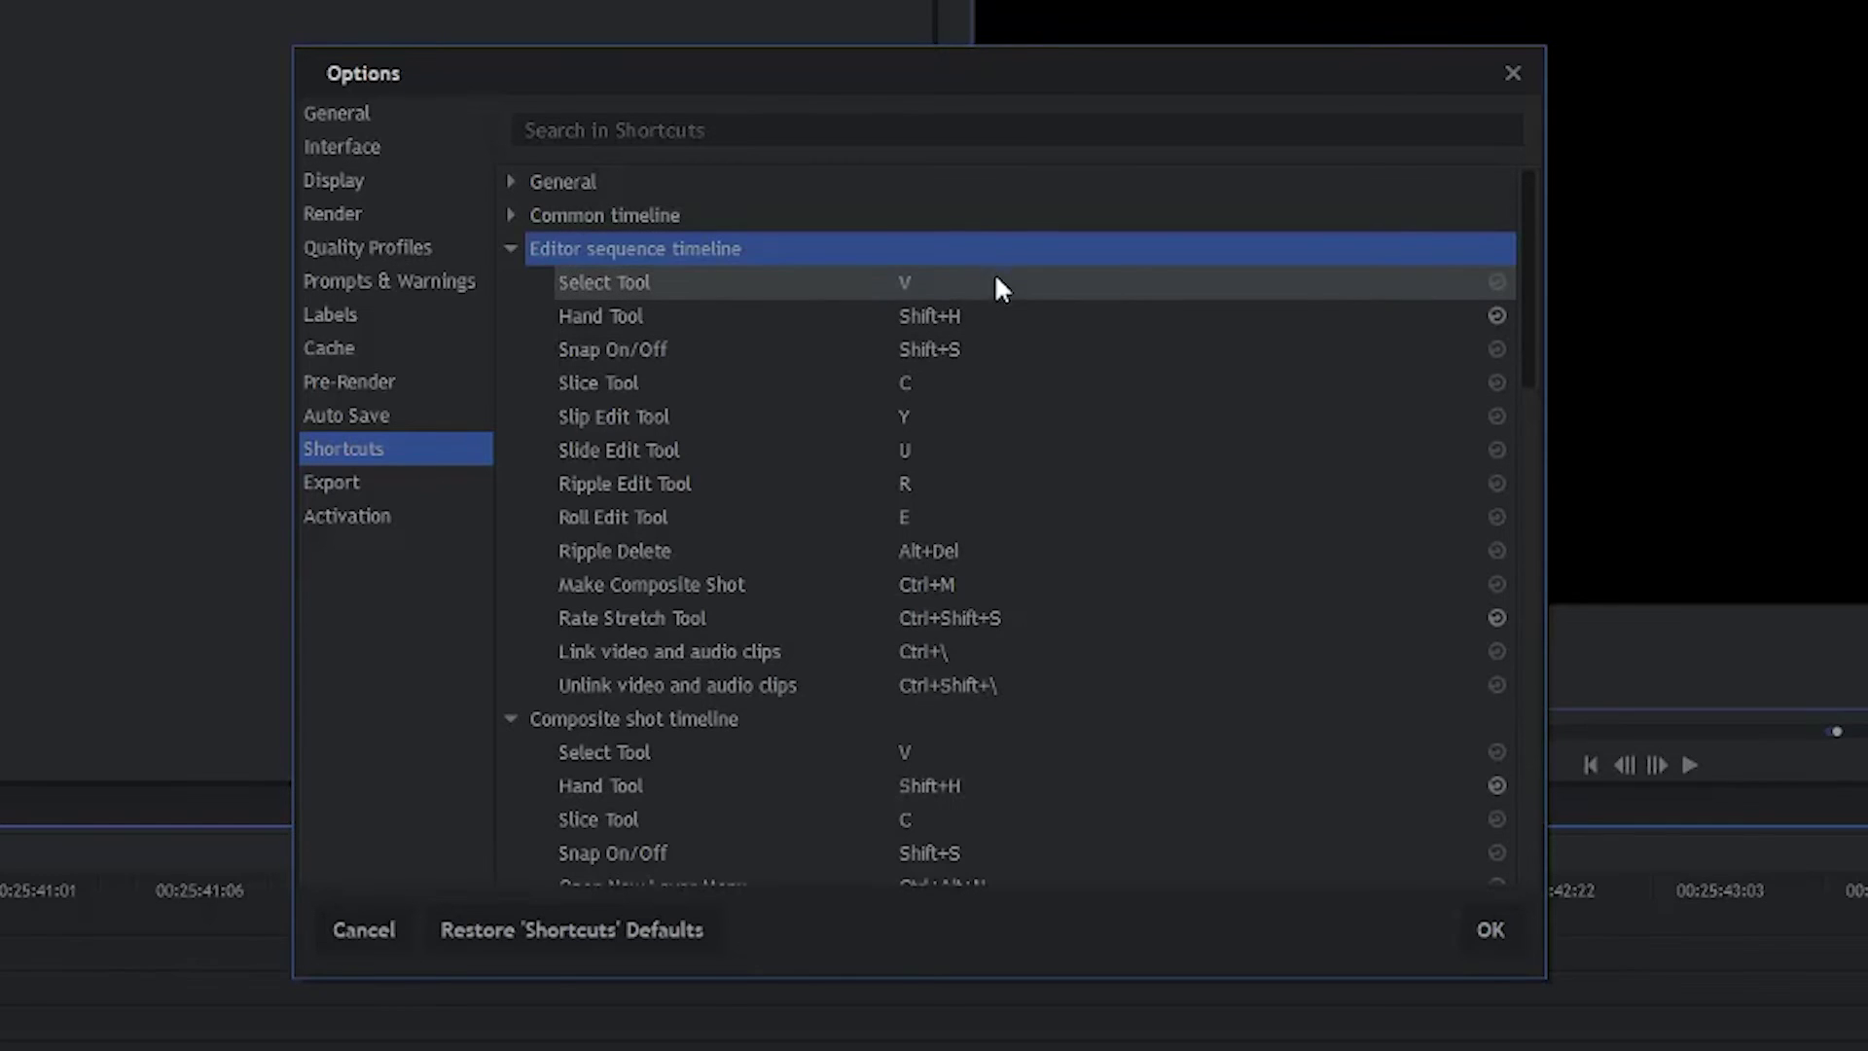
{"action": "double_click", "coordinate": [971, 408]}
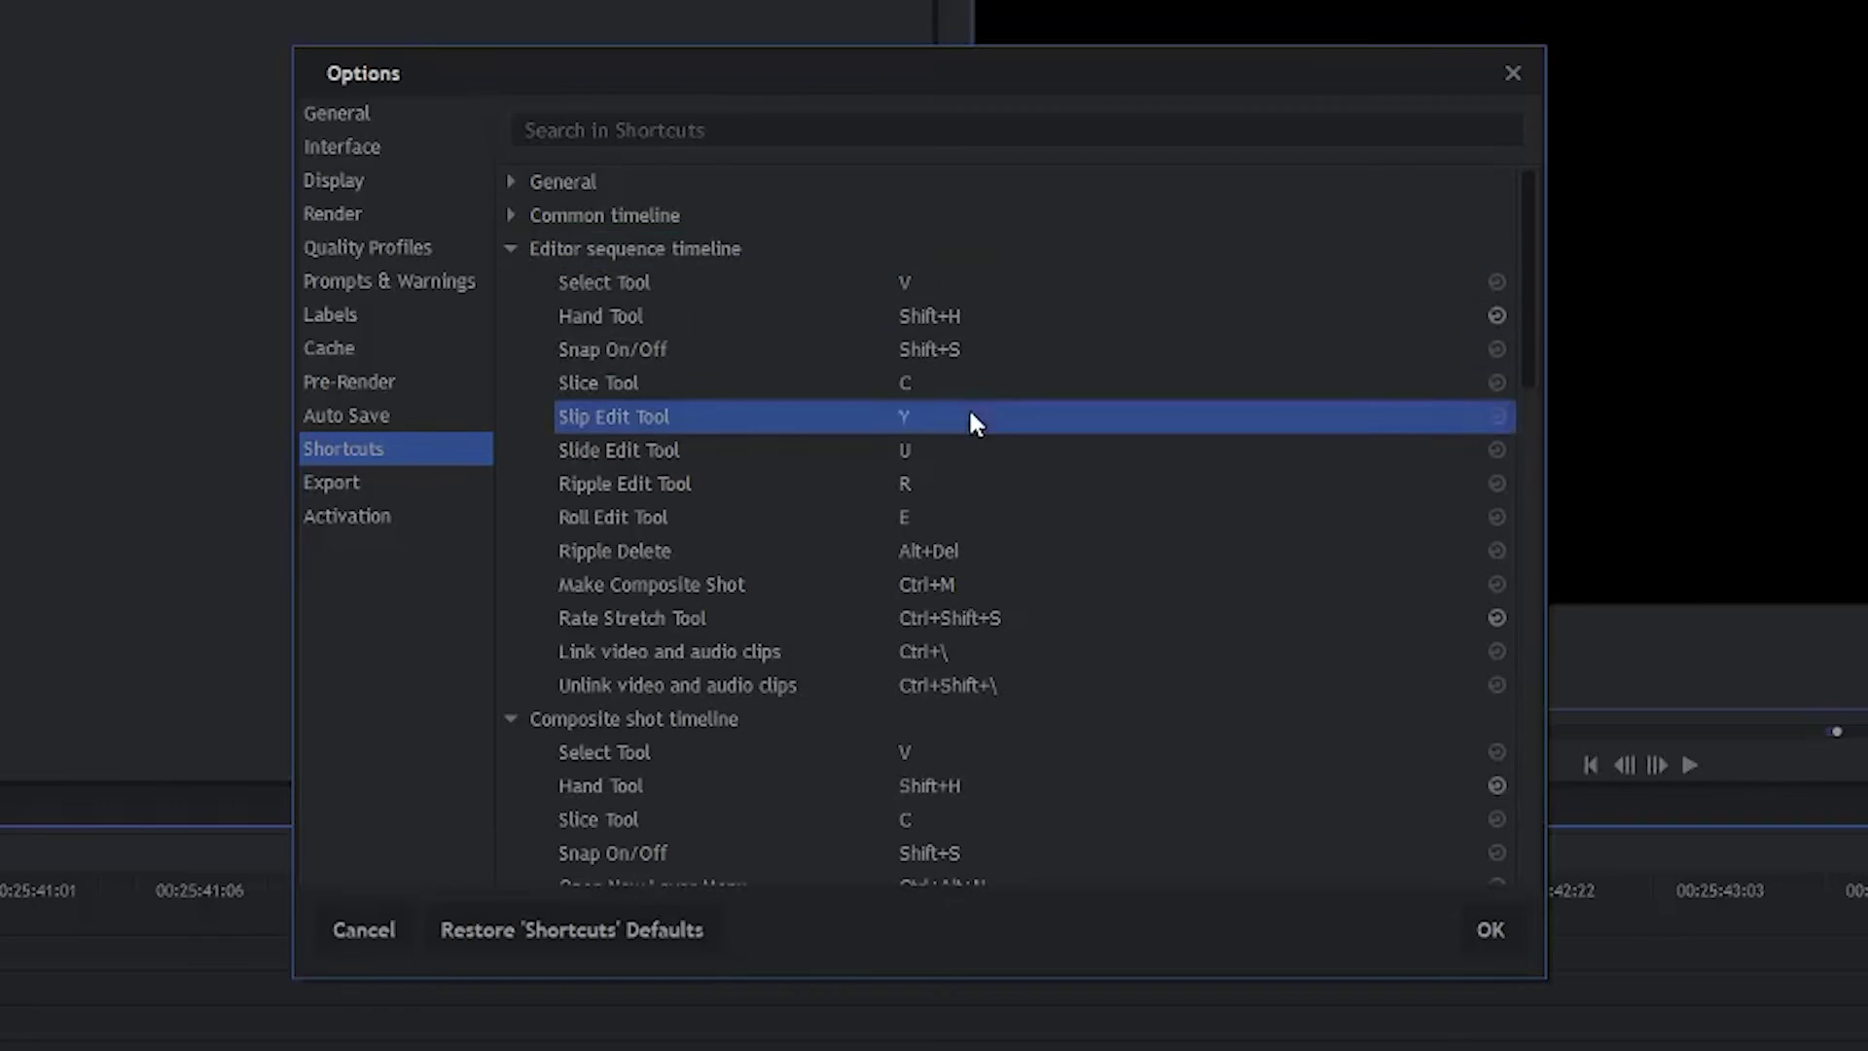
{"action": "key", "text": "b"}
{"action": "double_click", "coordinate": [911, 482]}
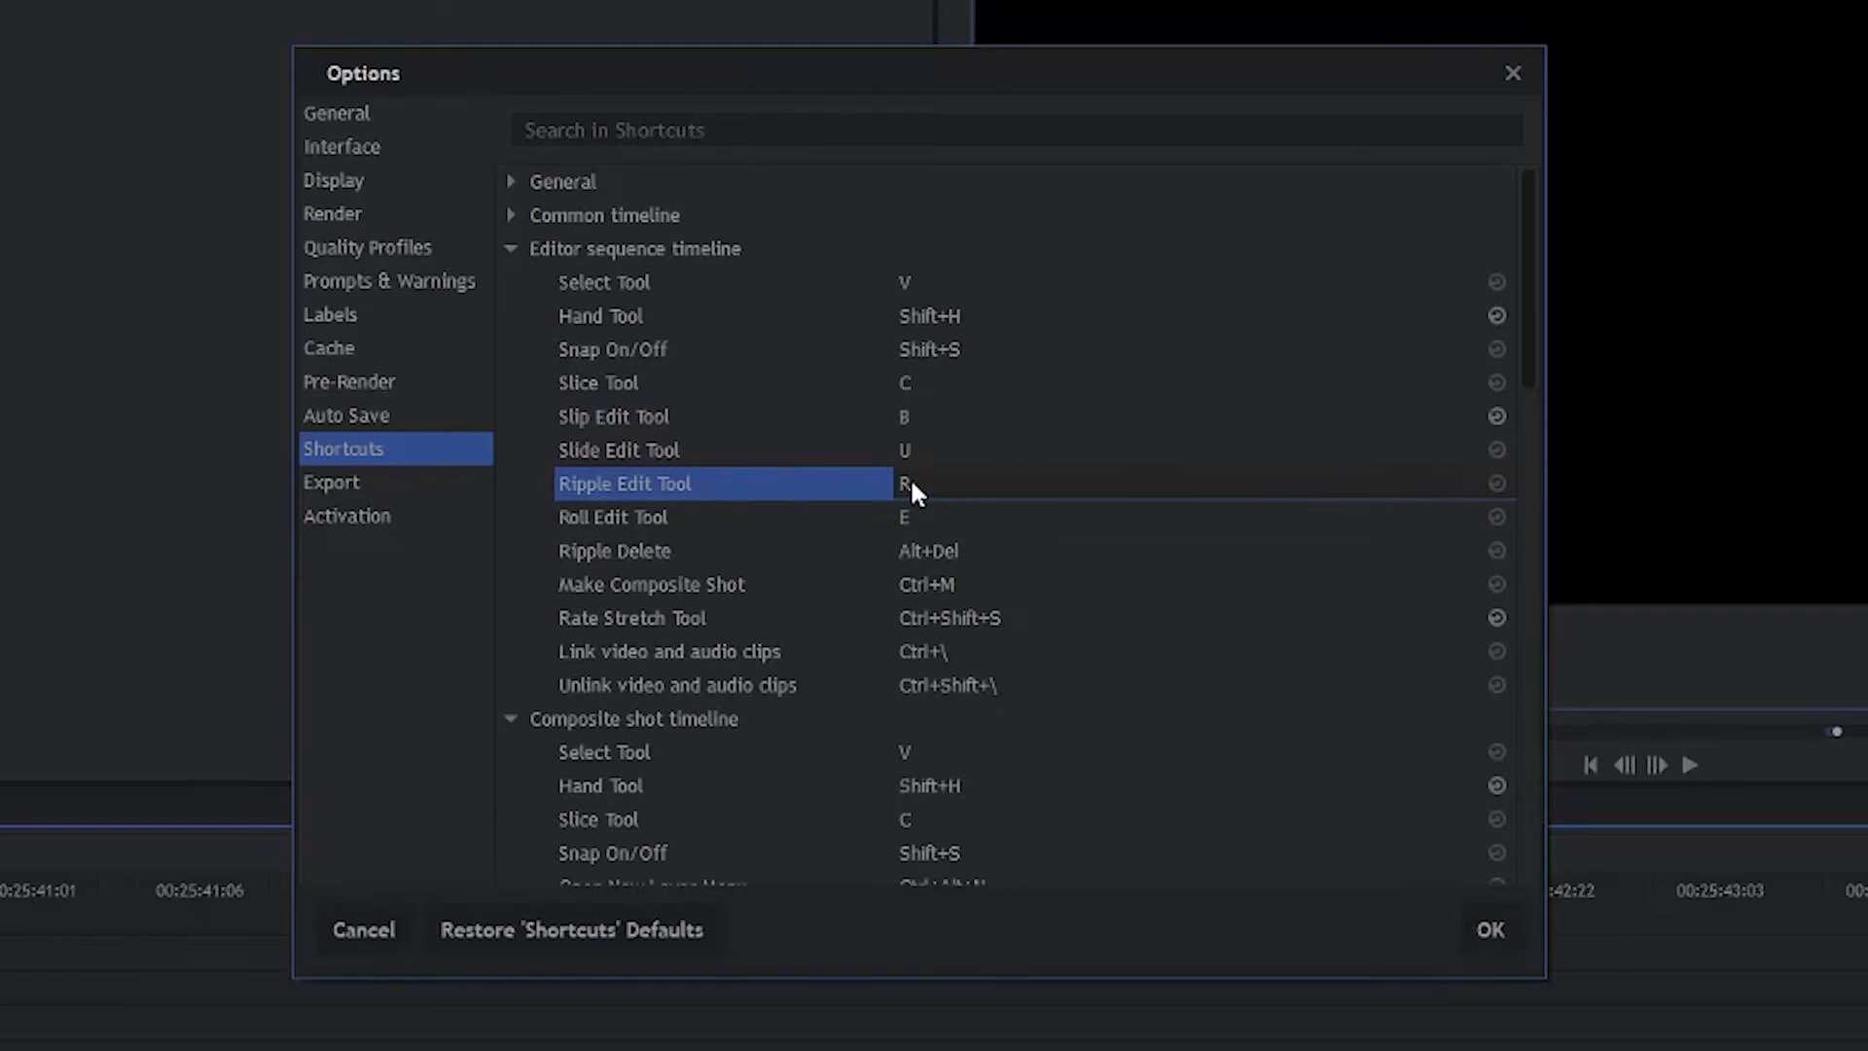
{"action": "key", "text": "y"}
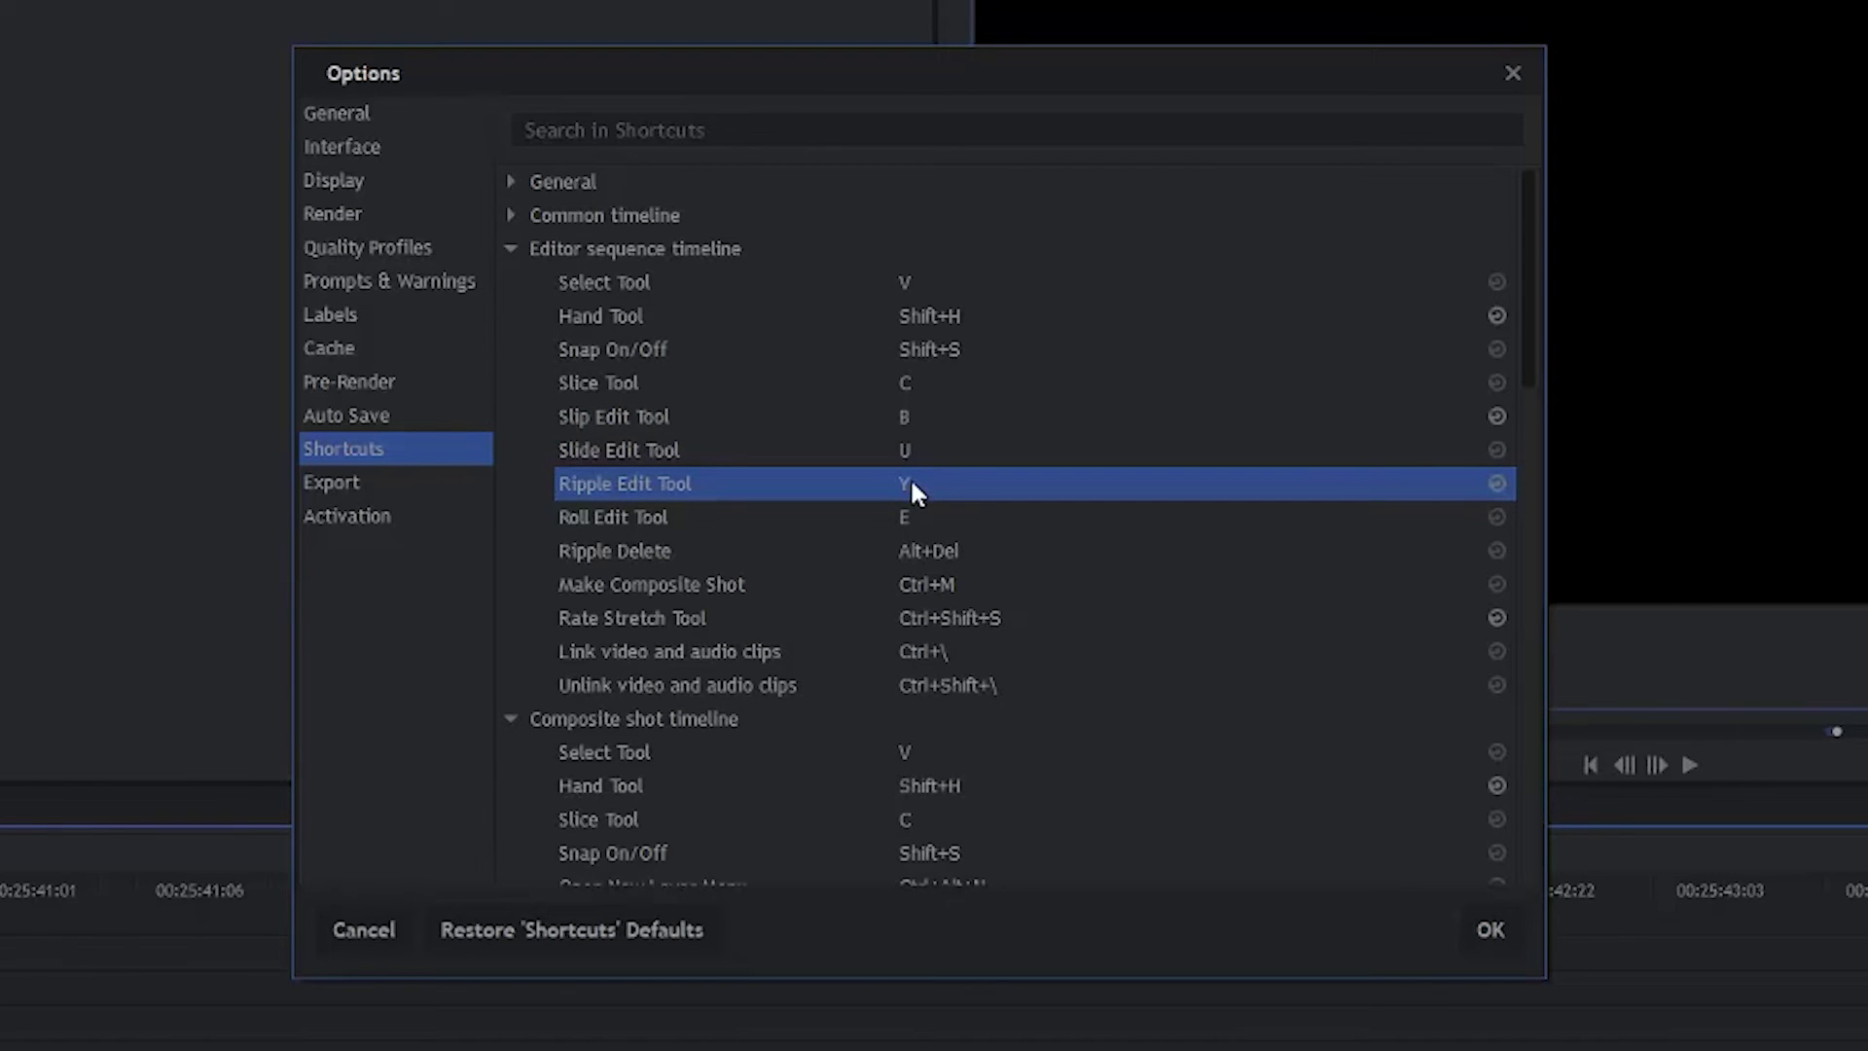
{"action": "double_click", "coordinate": [912, 526]}
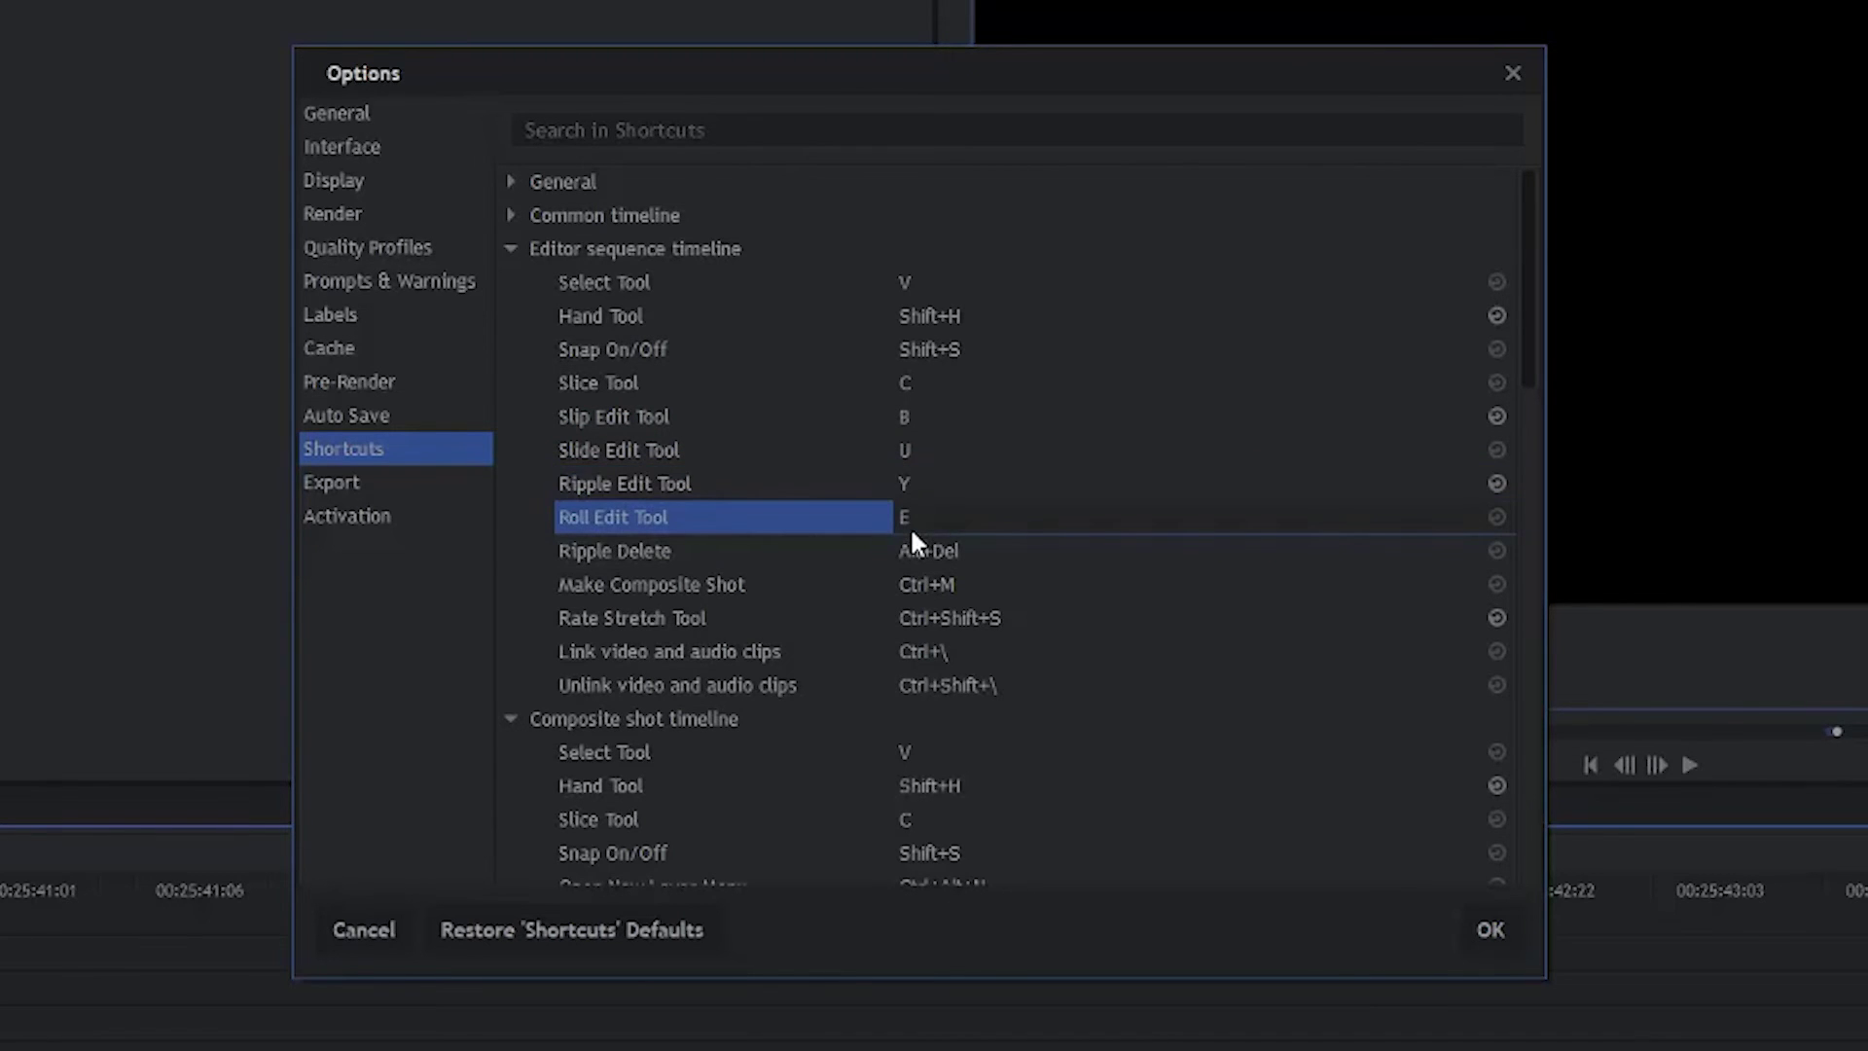
{"action": "key", "text": "q"}
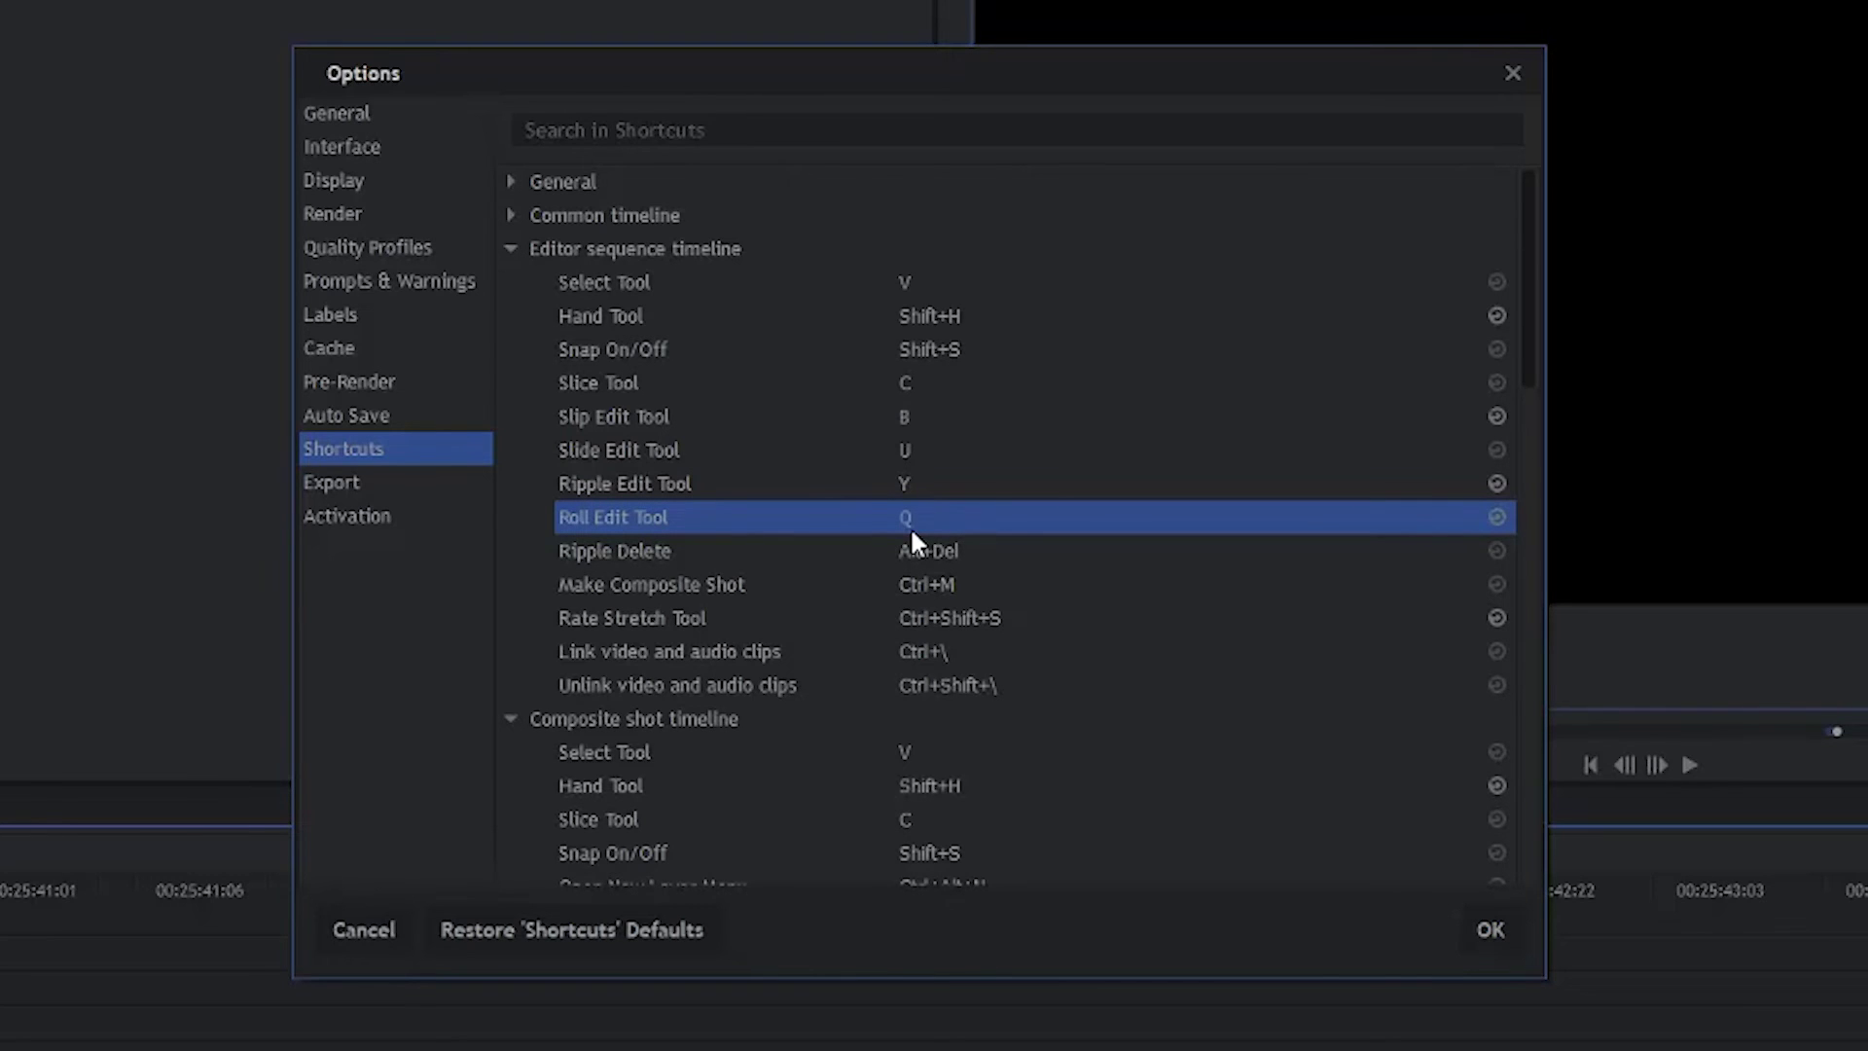
Set Ripple Delete to X and Make Composite Shot to Ctrl+Shift+C.
{"action": "double_click", "coordinate": [913, 547]}
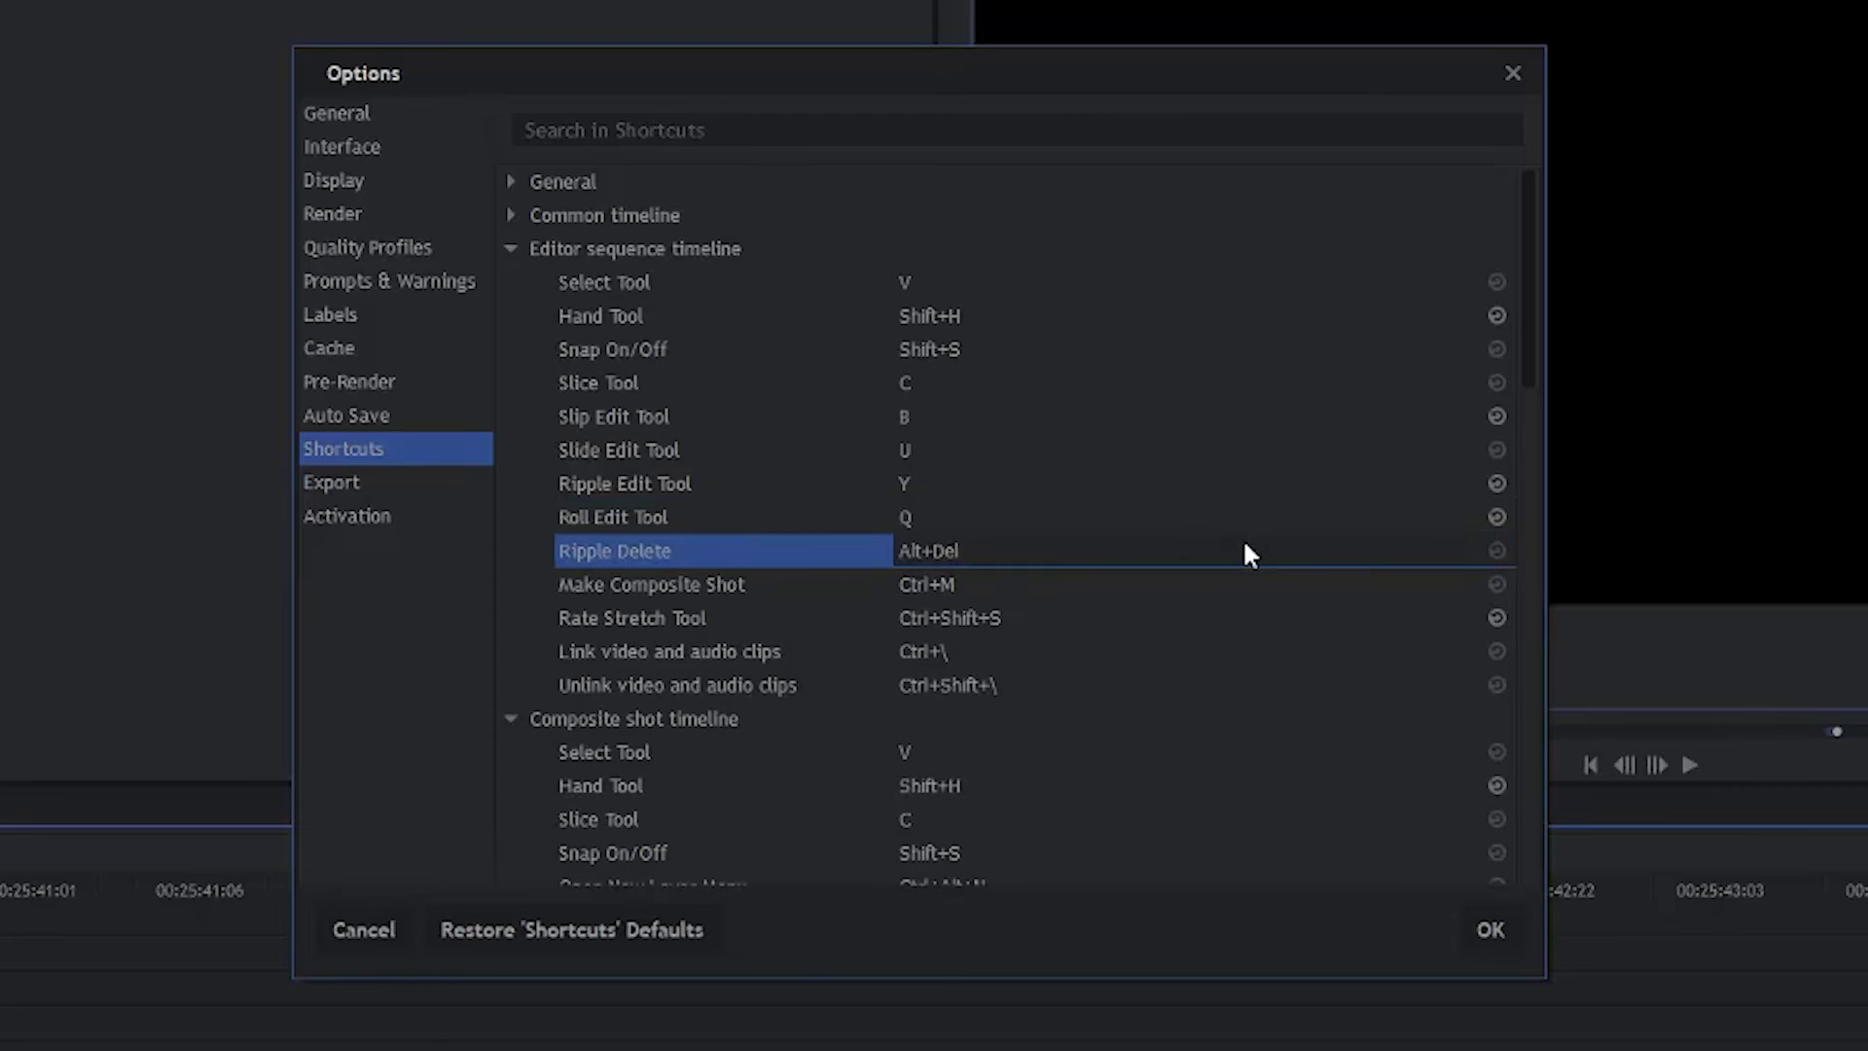
{"action": "key", "text": "x"}
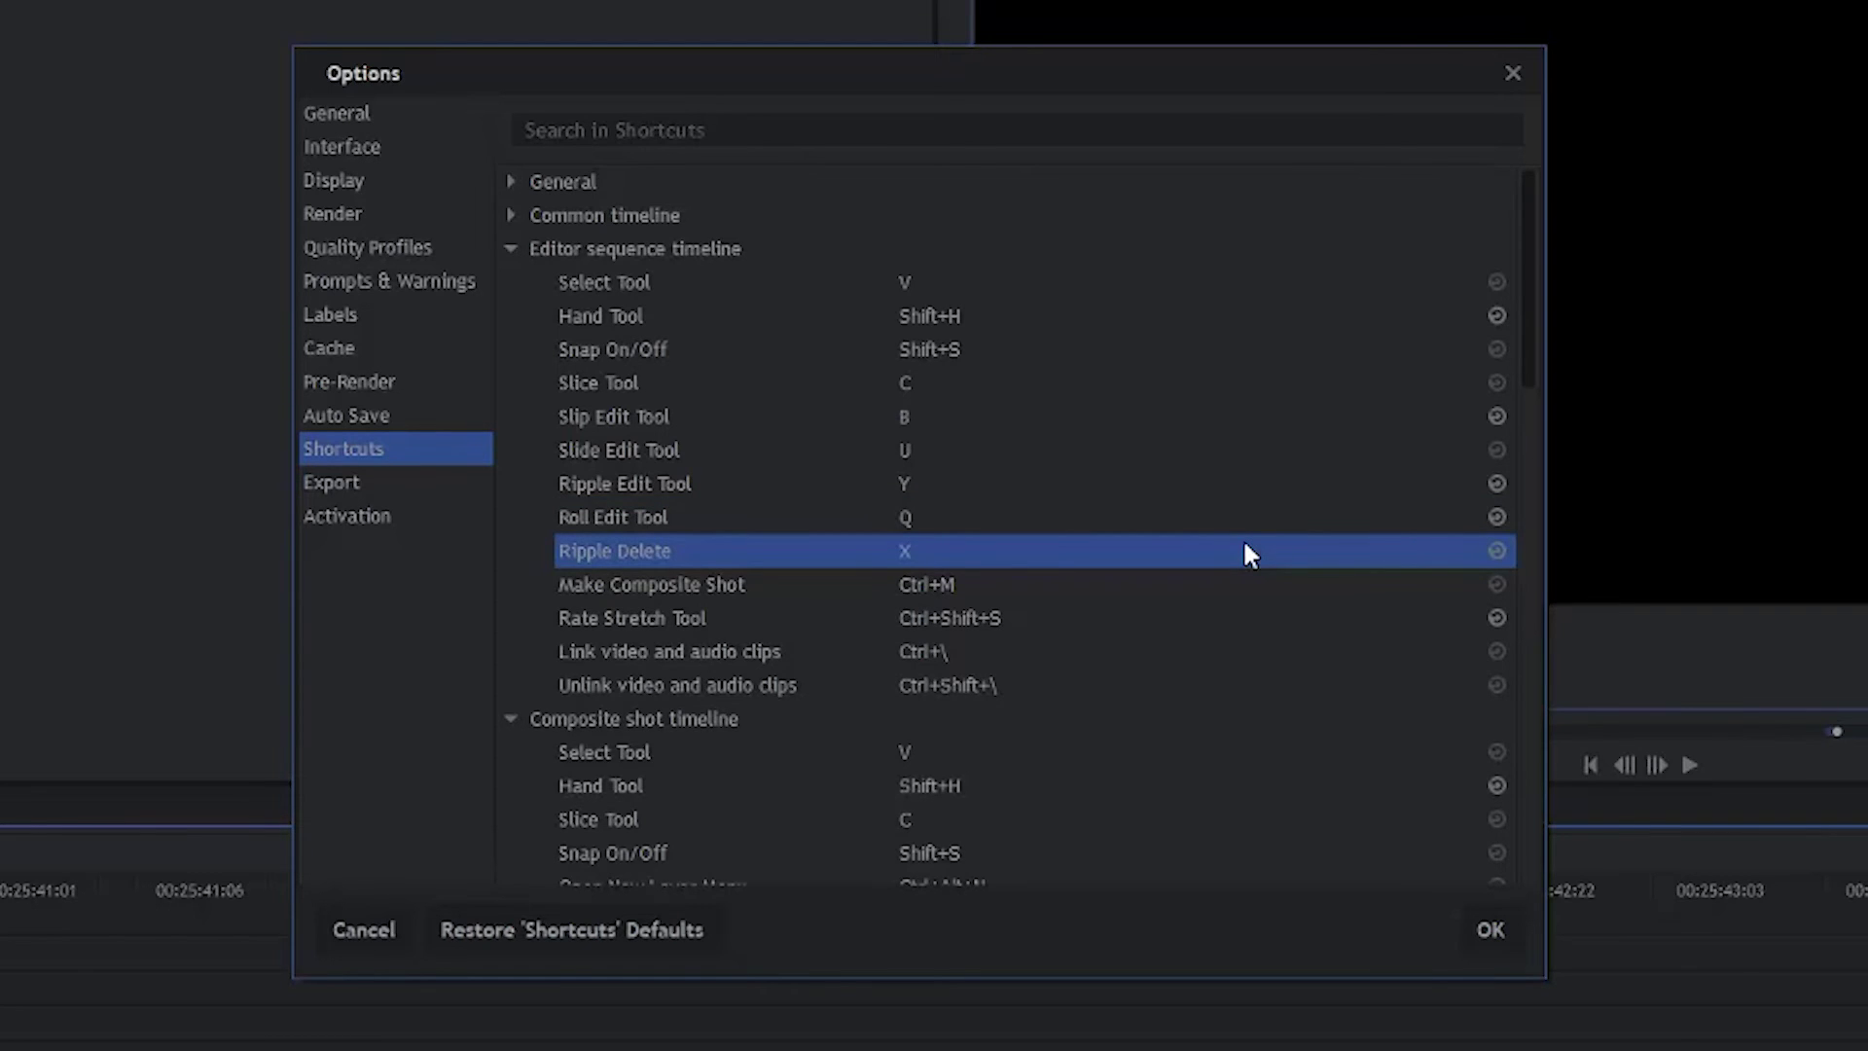
{"action": "double_click", "coordinate": [1038, 584]}
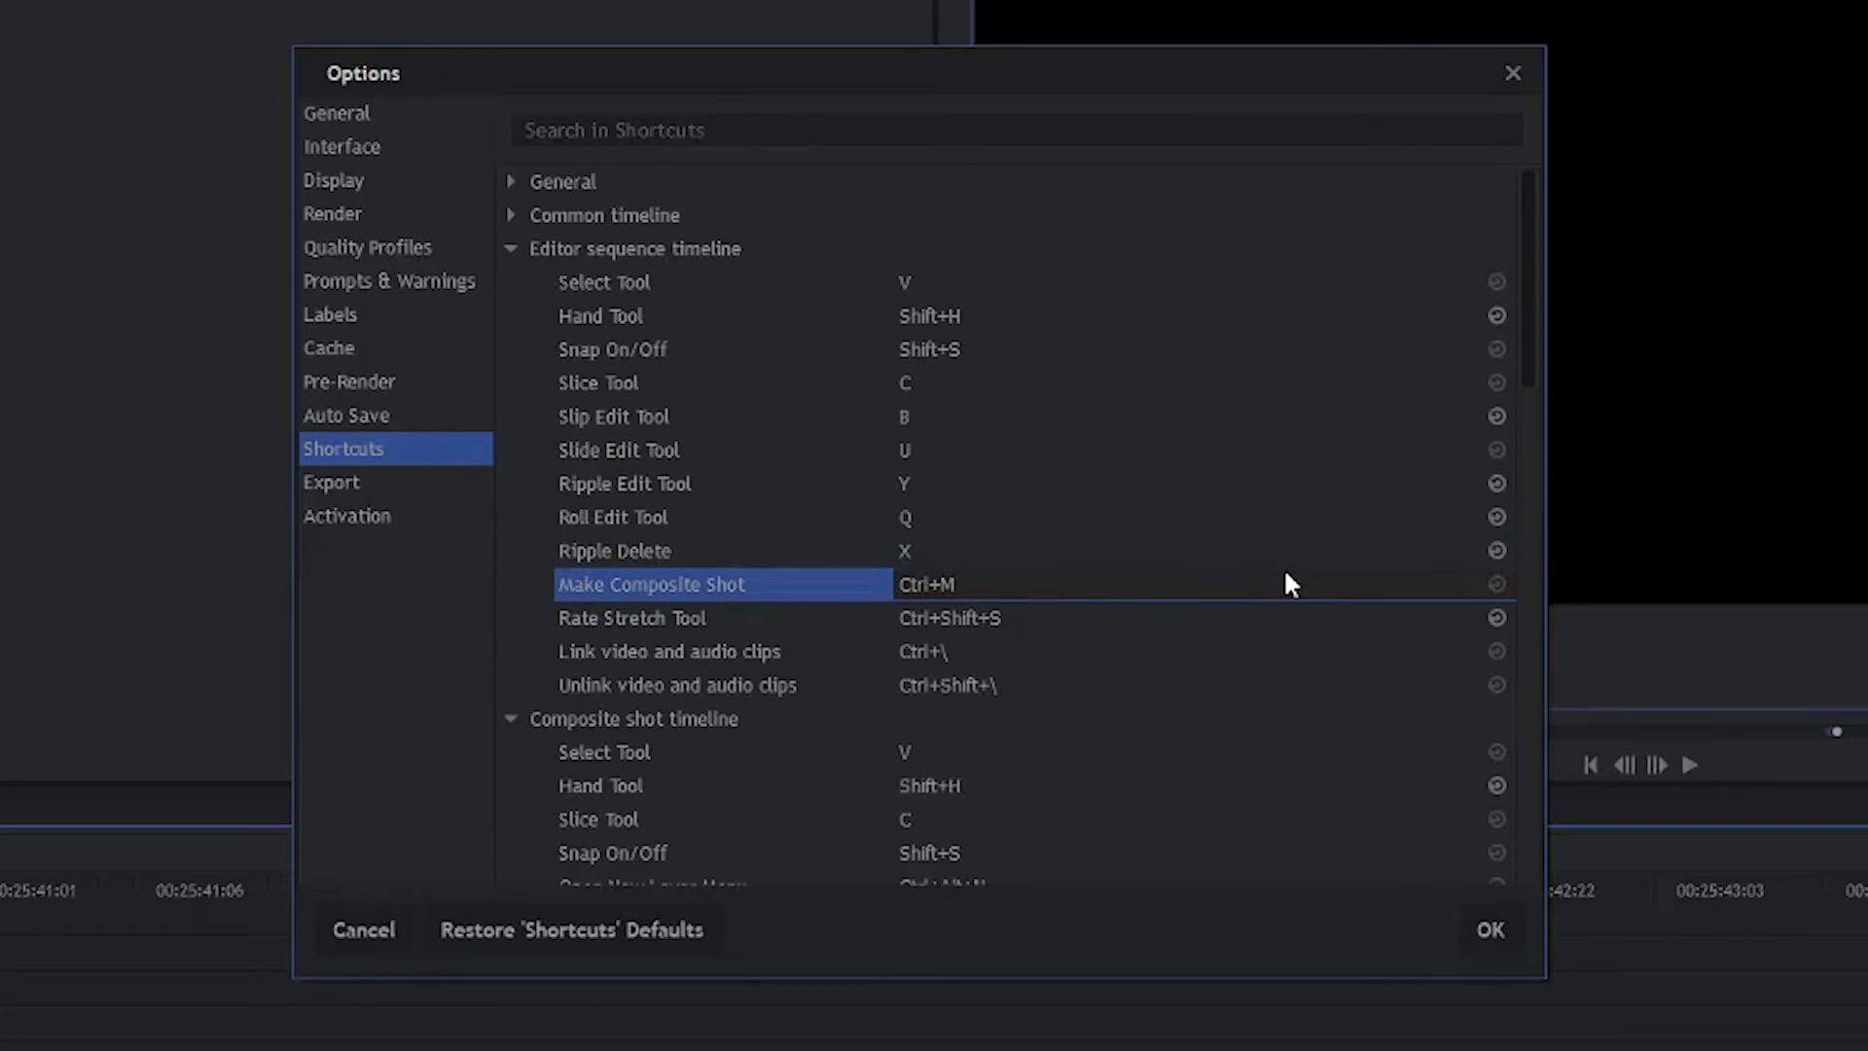
{"action": "key", "text": "ctrl"}
{"action": "key", "text": "shift"}
{"action": "key", "text": "ctrl+shift+c"}
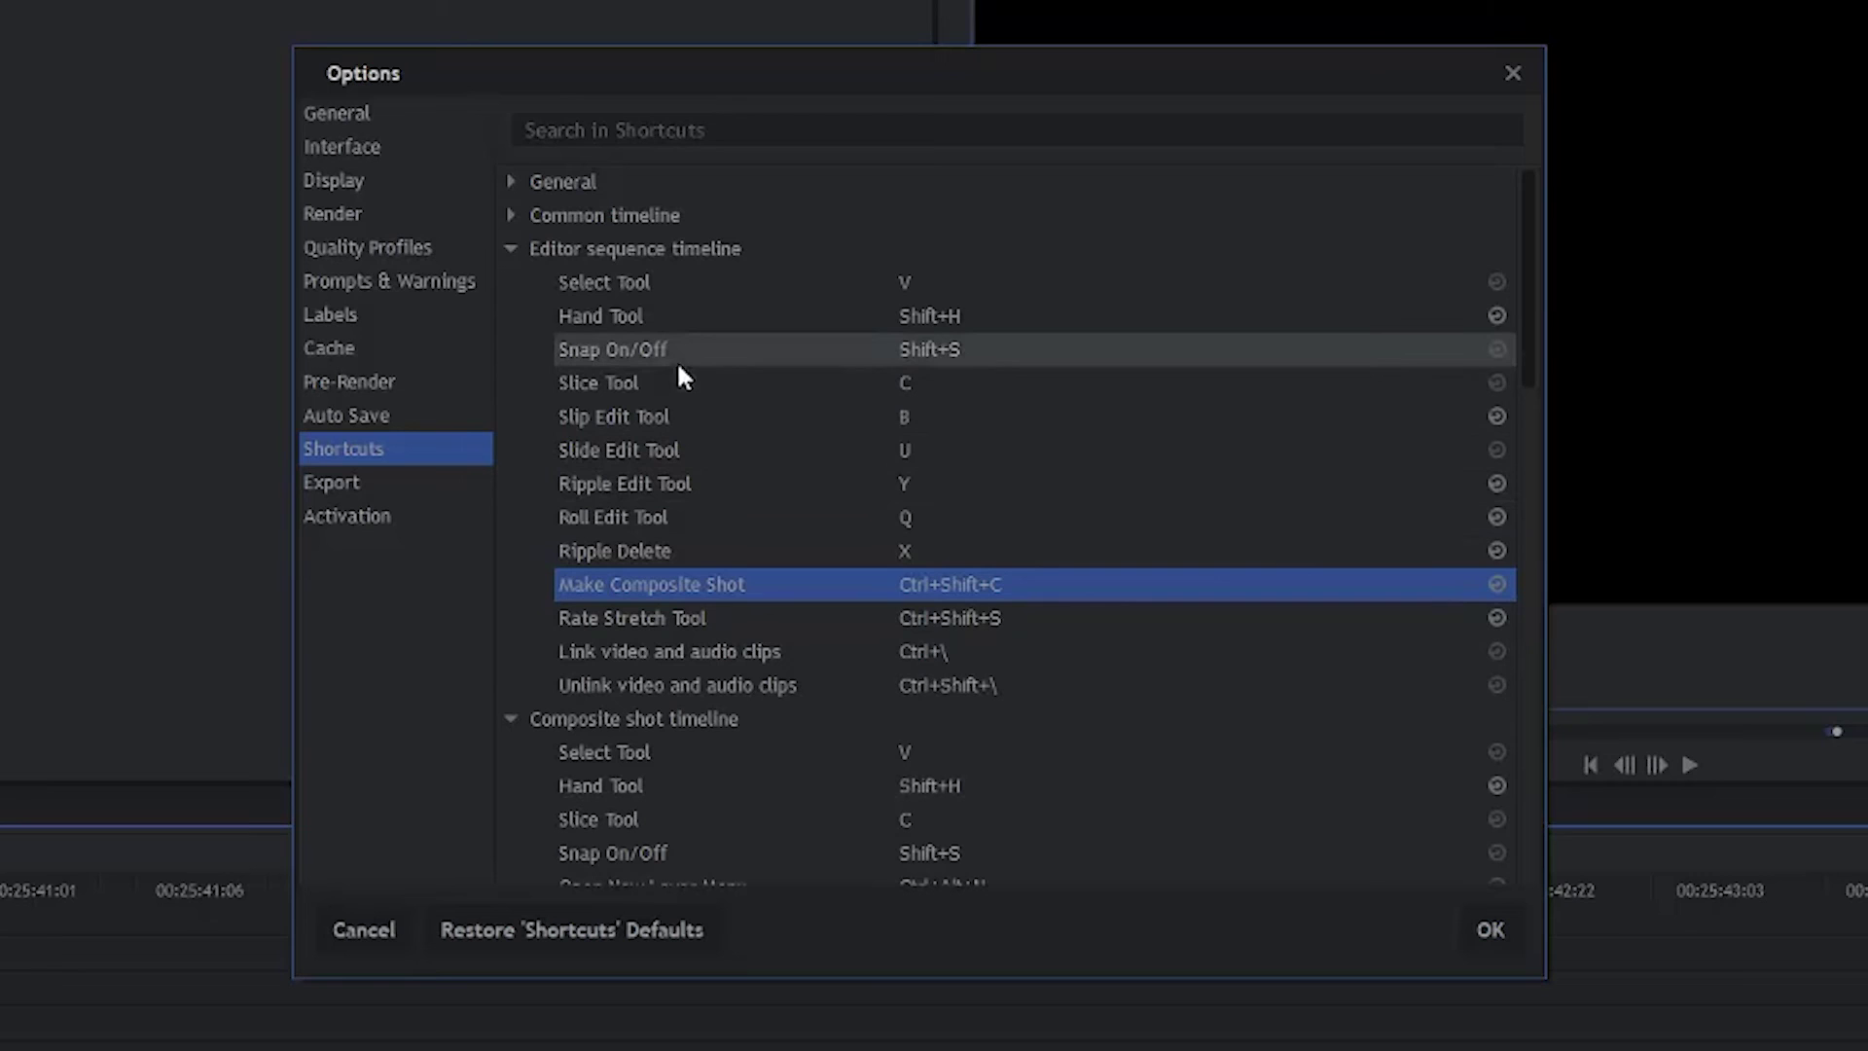
Collapse Editor sequence timeline and change Composite shot's Make Composite Shot from Ctrl+M to Ctrl+Shift+C.
{"action": "left_click", "coordinate": [511, 249]}
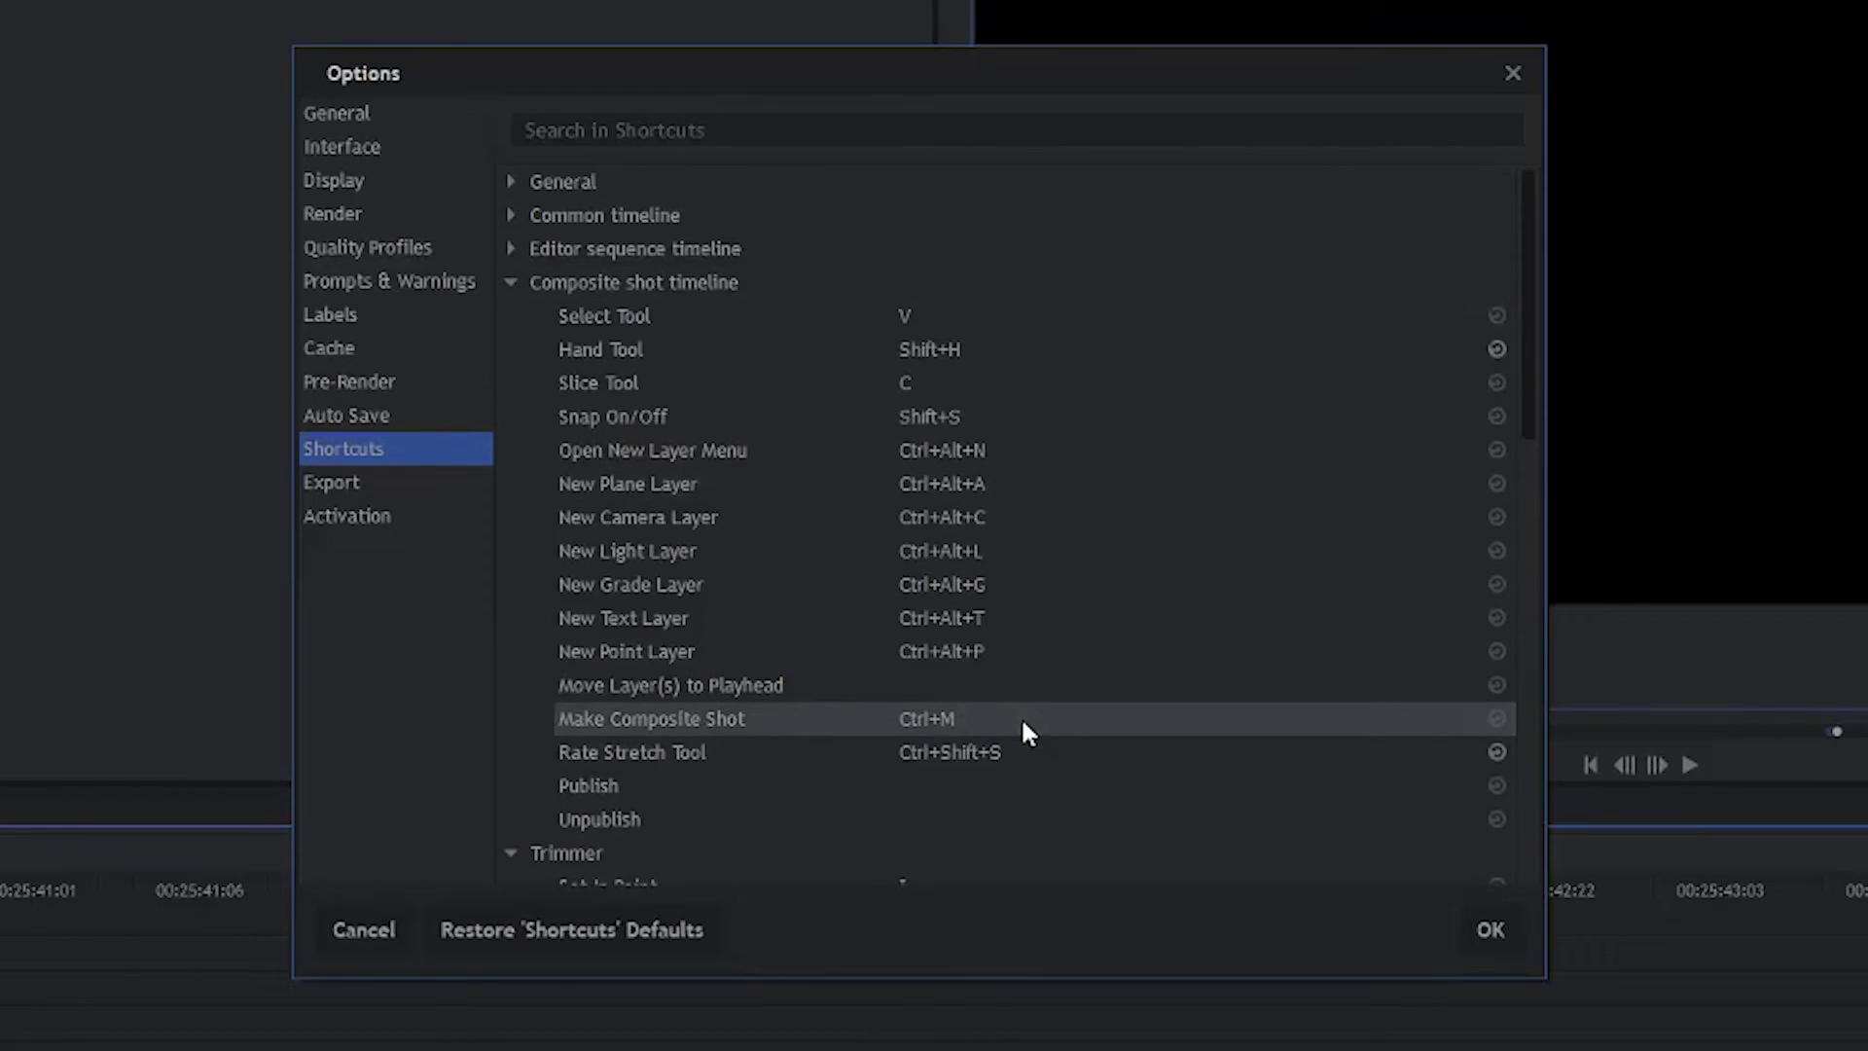
{"action": "double_click", "coordinate": [958, 725]}
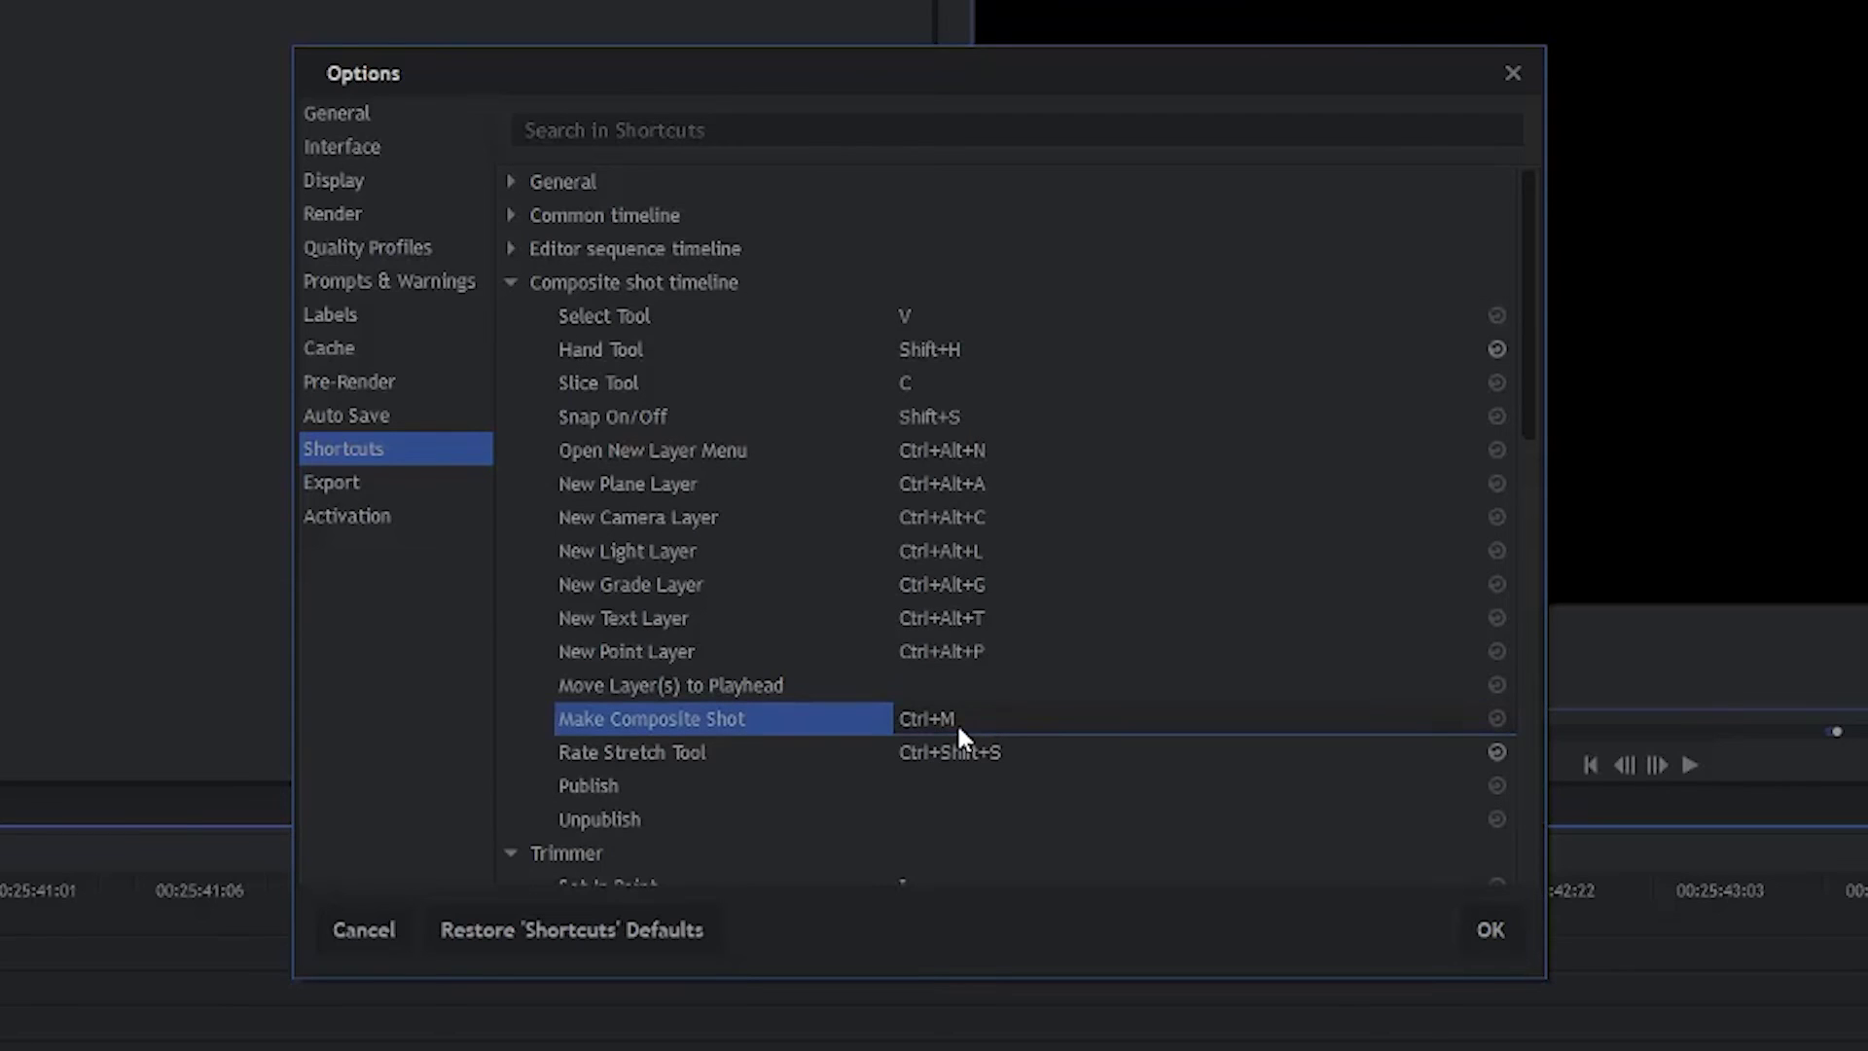
{"action": "key", "text": "ctrl+shift+c"}
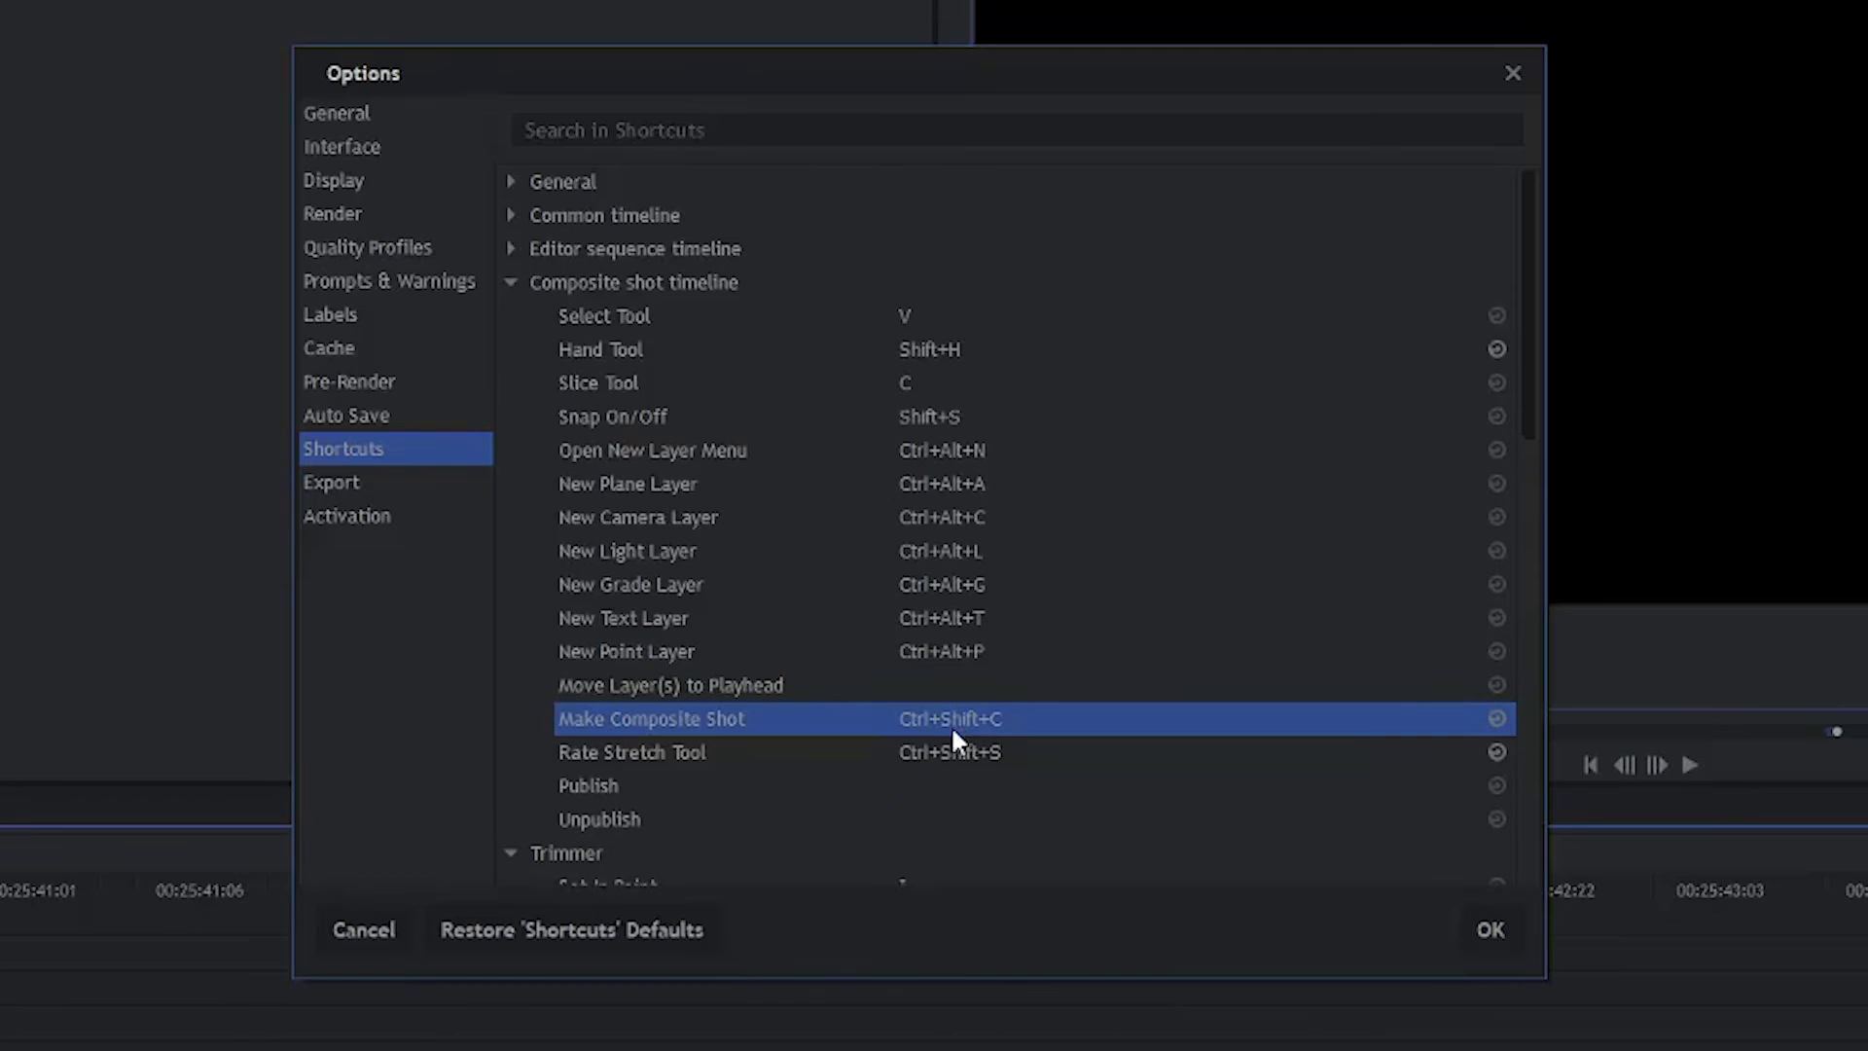
Collapse Composite shot timeline, then set Trimmer In/Out Point to D/F and Previous/Next Frame to 1/2.
{"action": "left_click", "coordinate": [514, 286]}
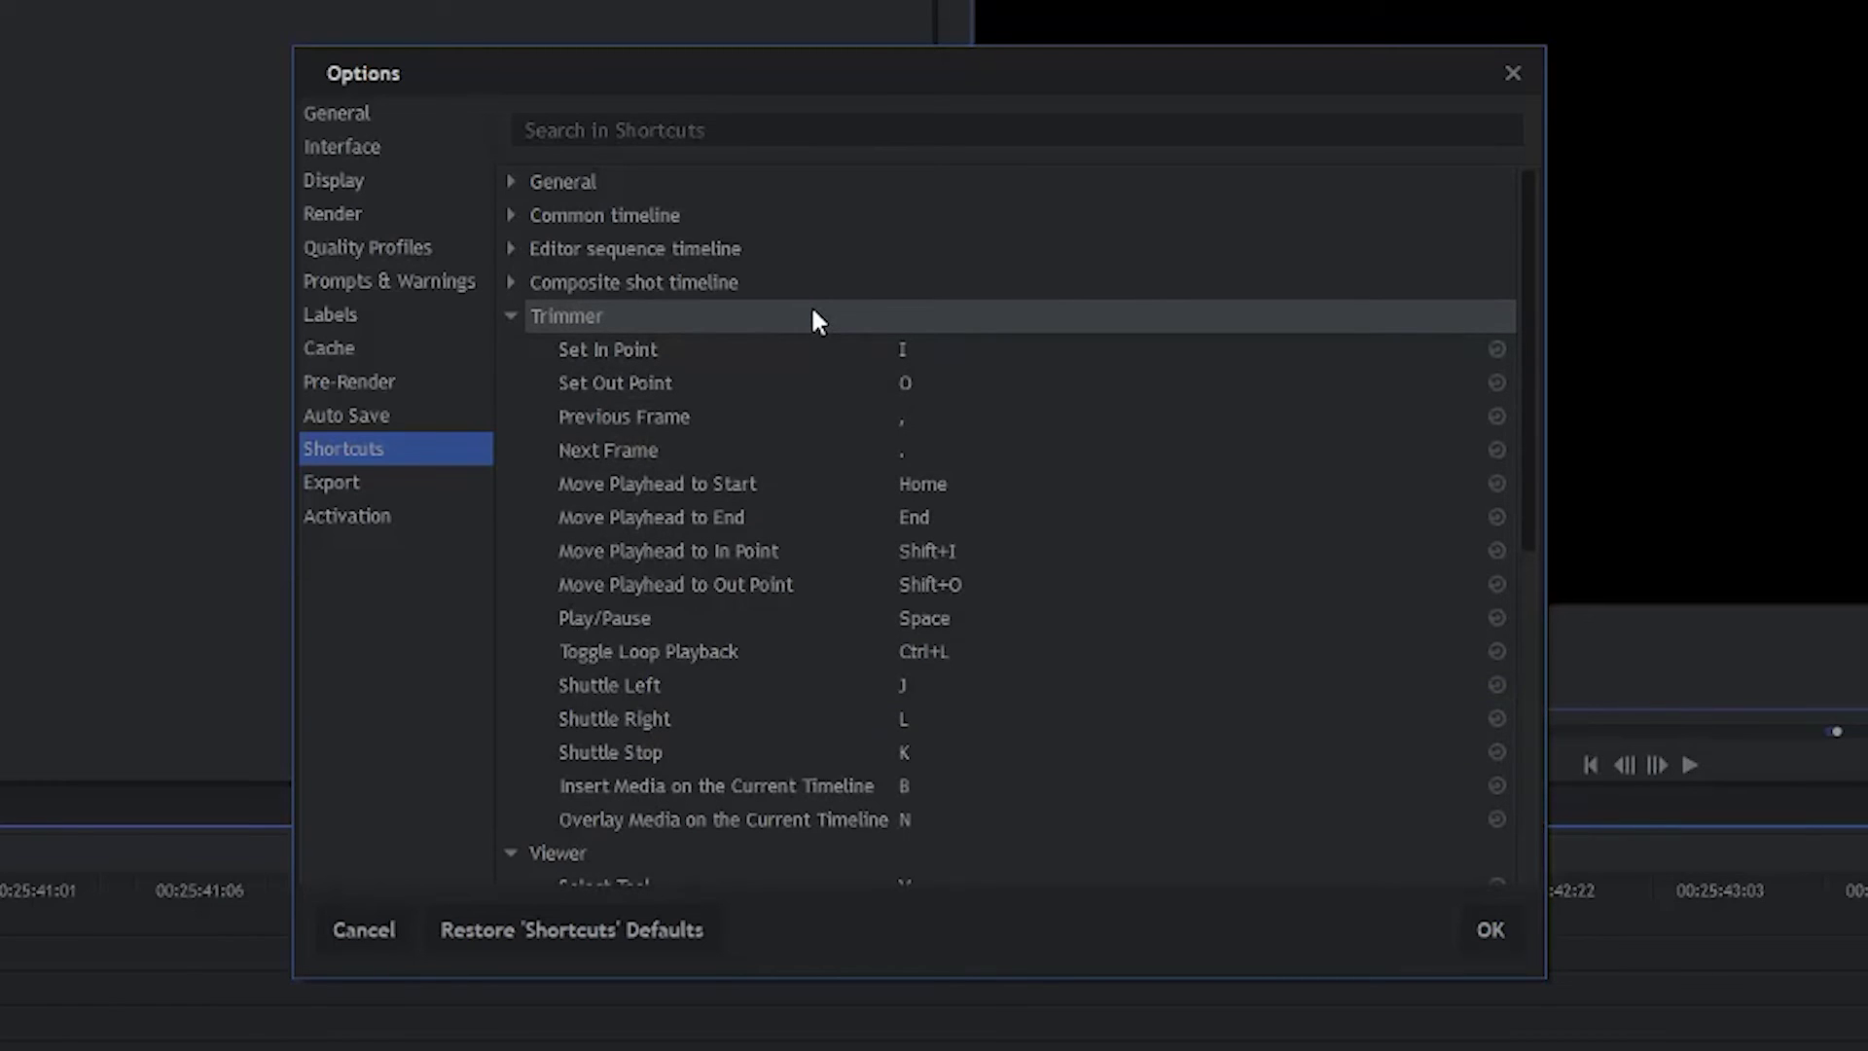
{"action": "double_click", "coordinate": [939, 351]}
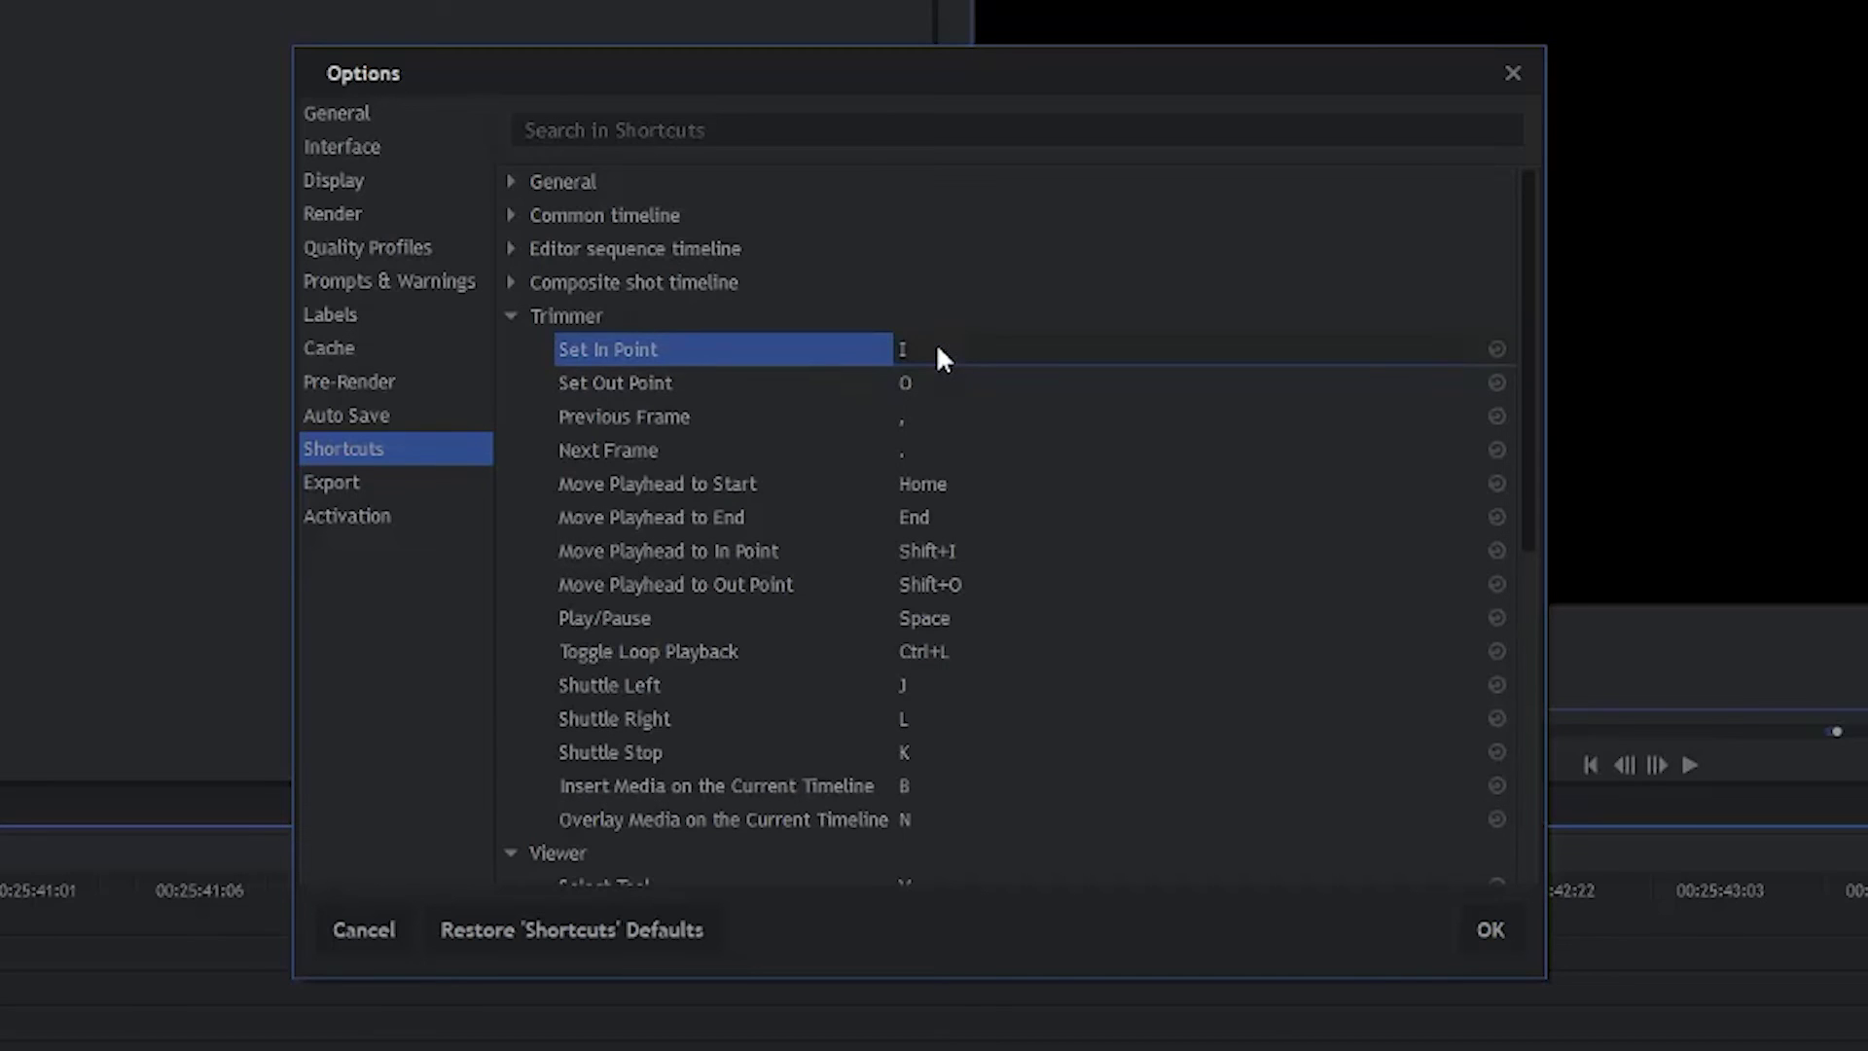
{"action": "key", "text": "d"}
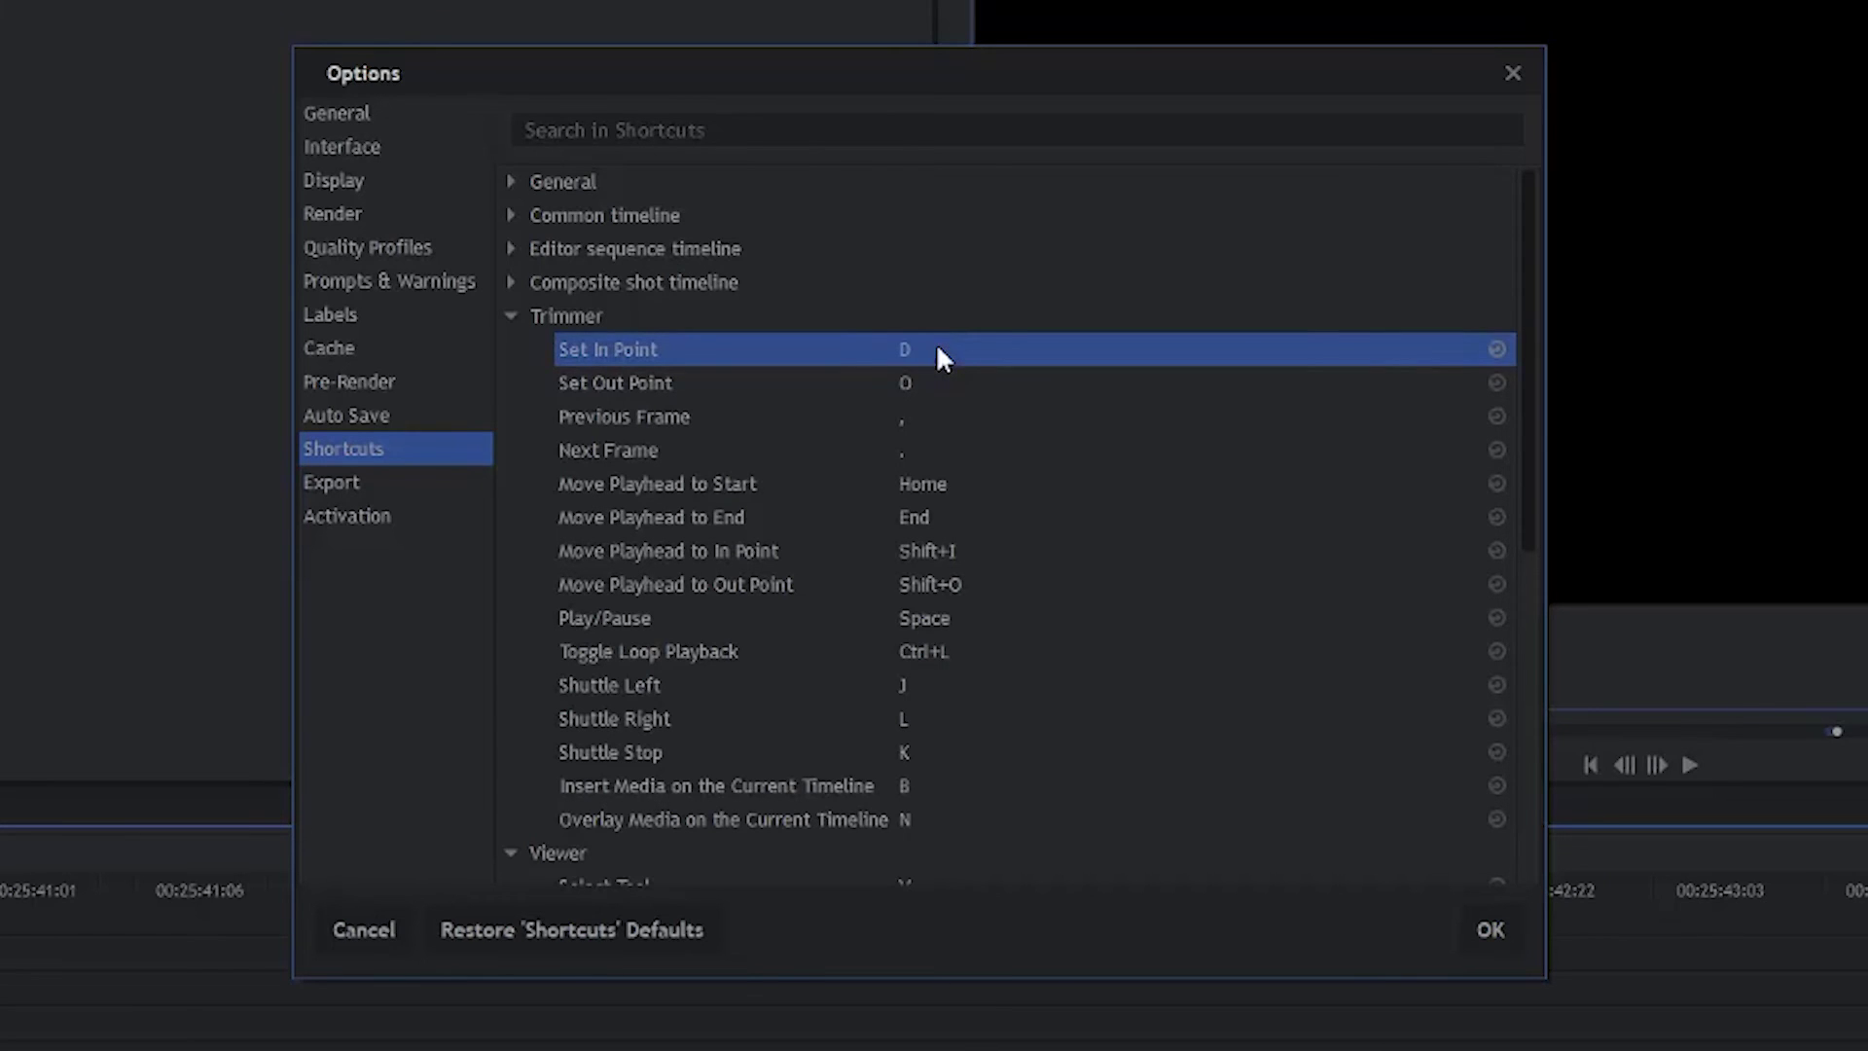
{"action": "double_click", "coordinate": [914, 370]}
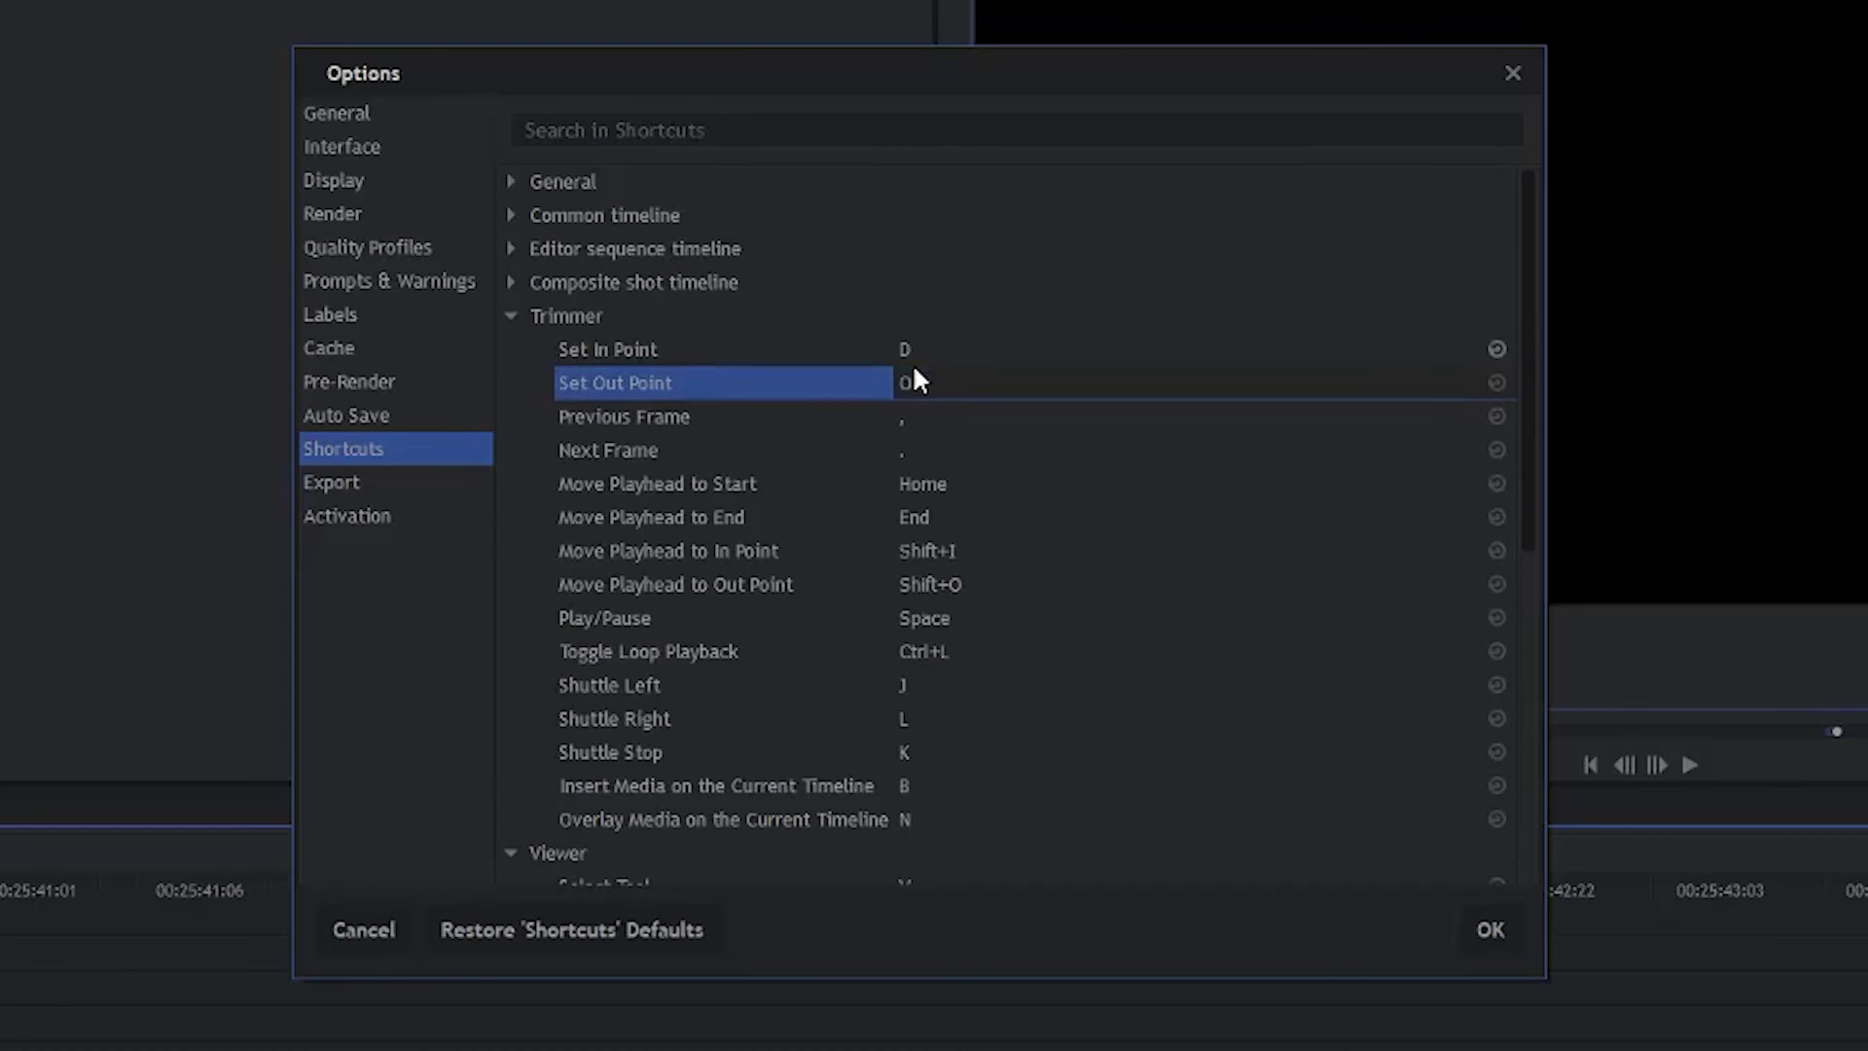
{"action": "key", "text": "f"}
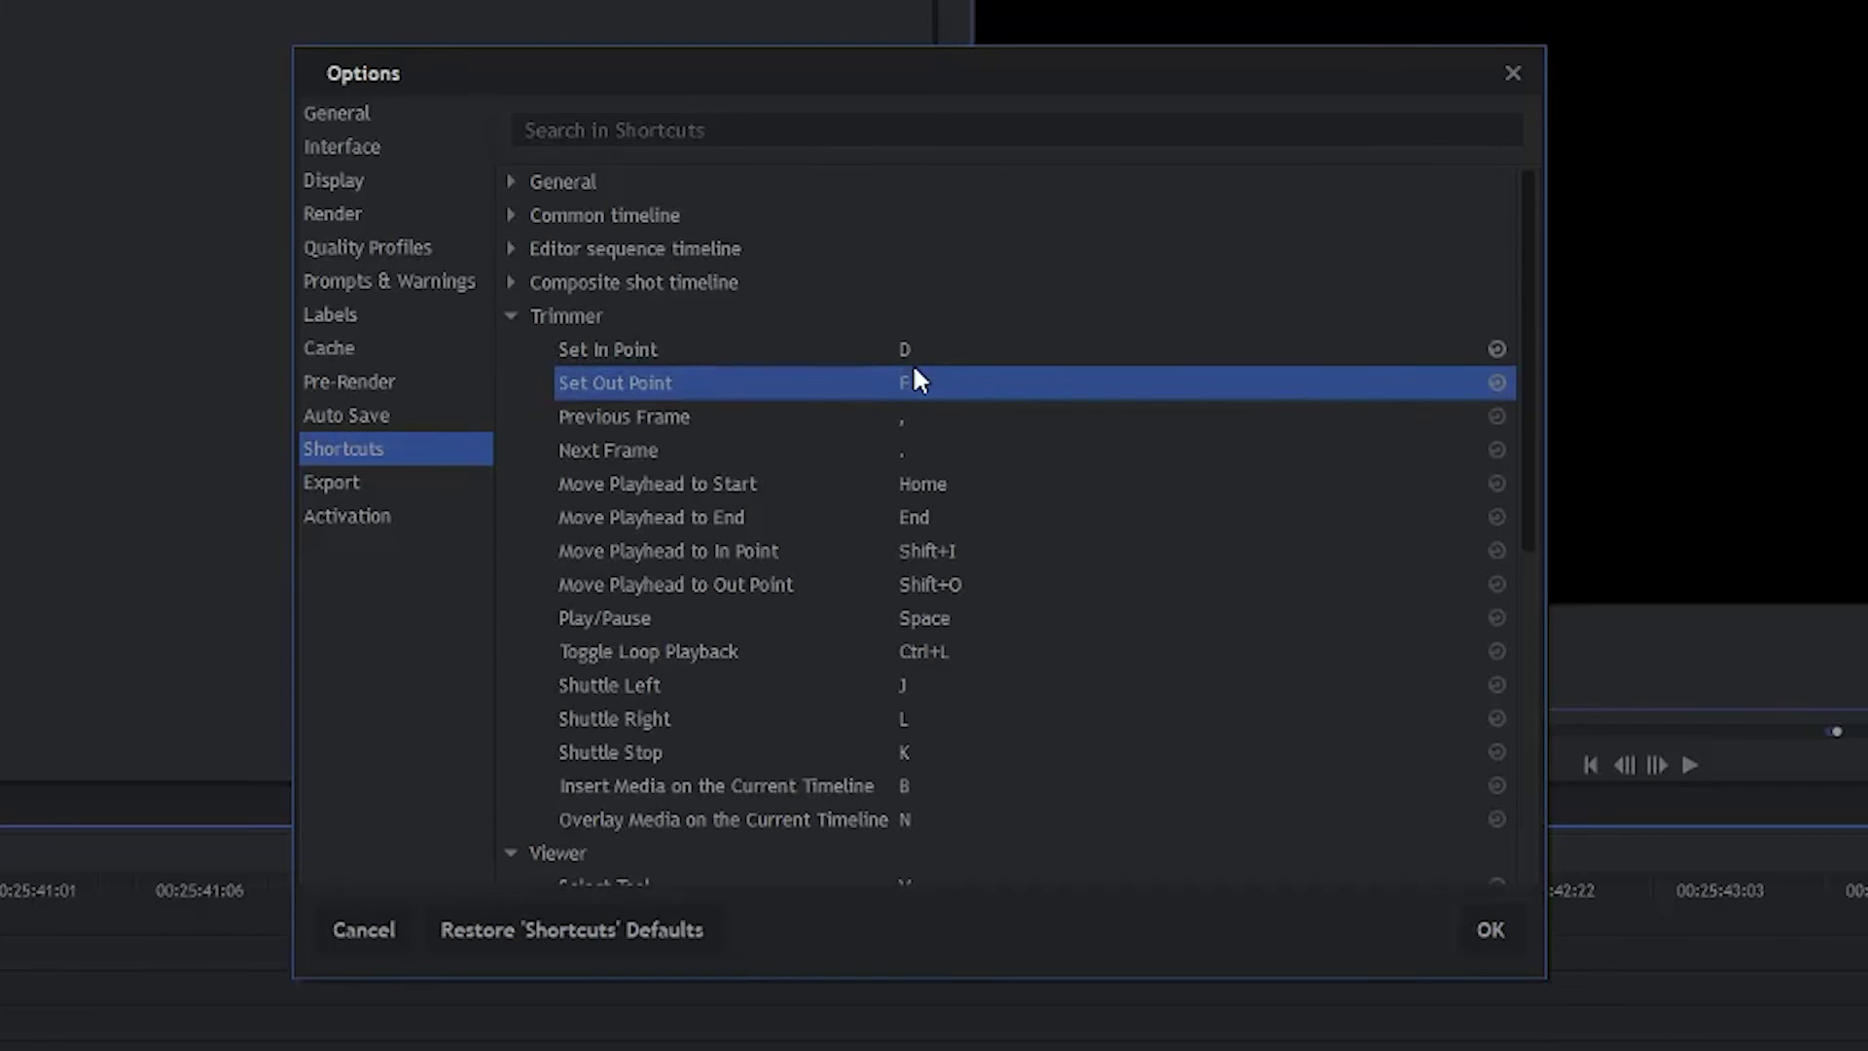
{"action": "double_click", "coordinate": [921, 417]}
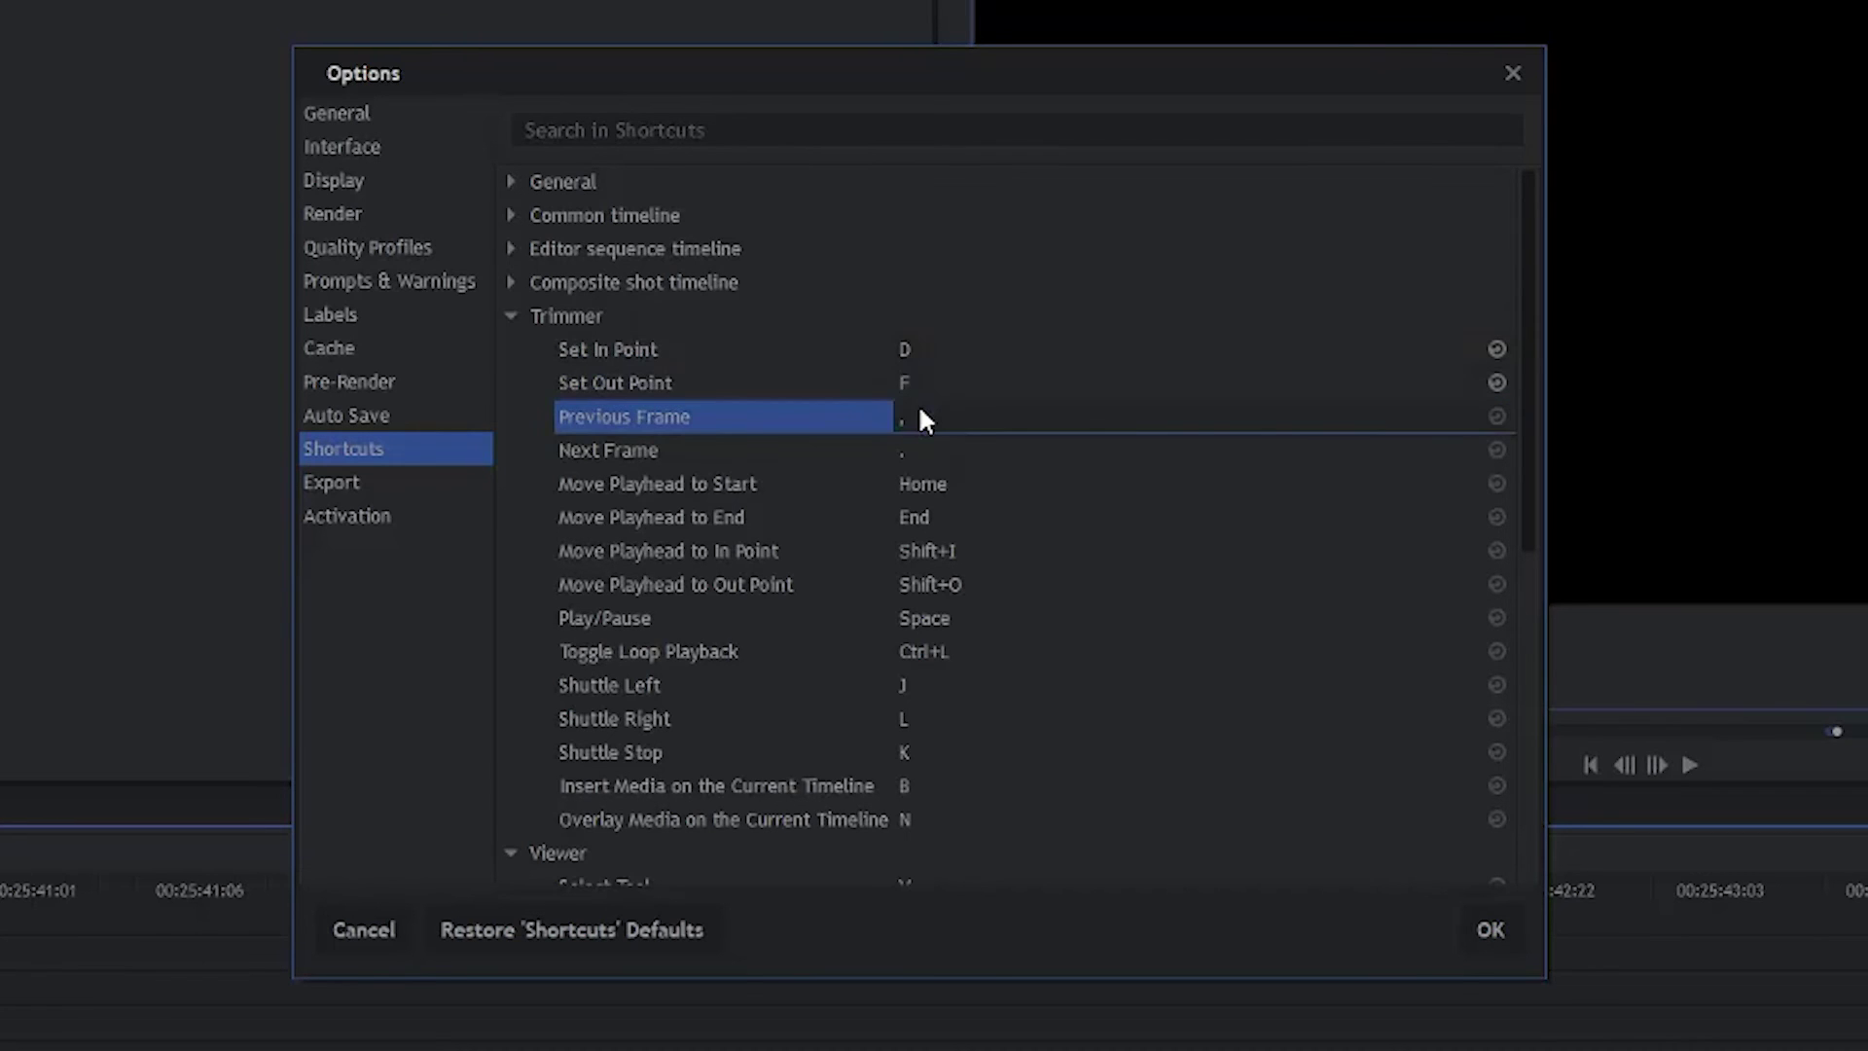
{"action": "key", "text": "1"}
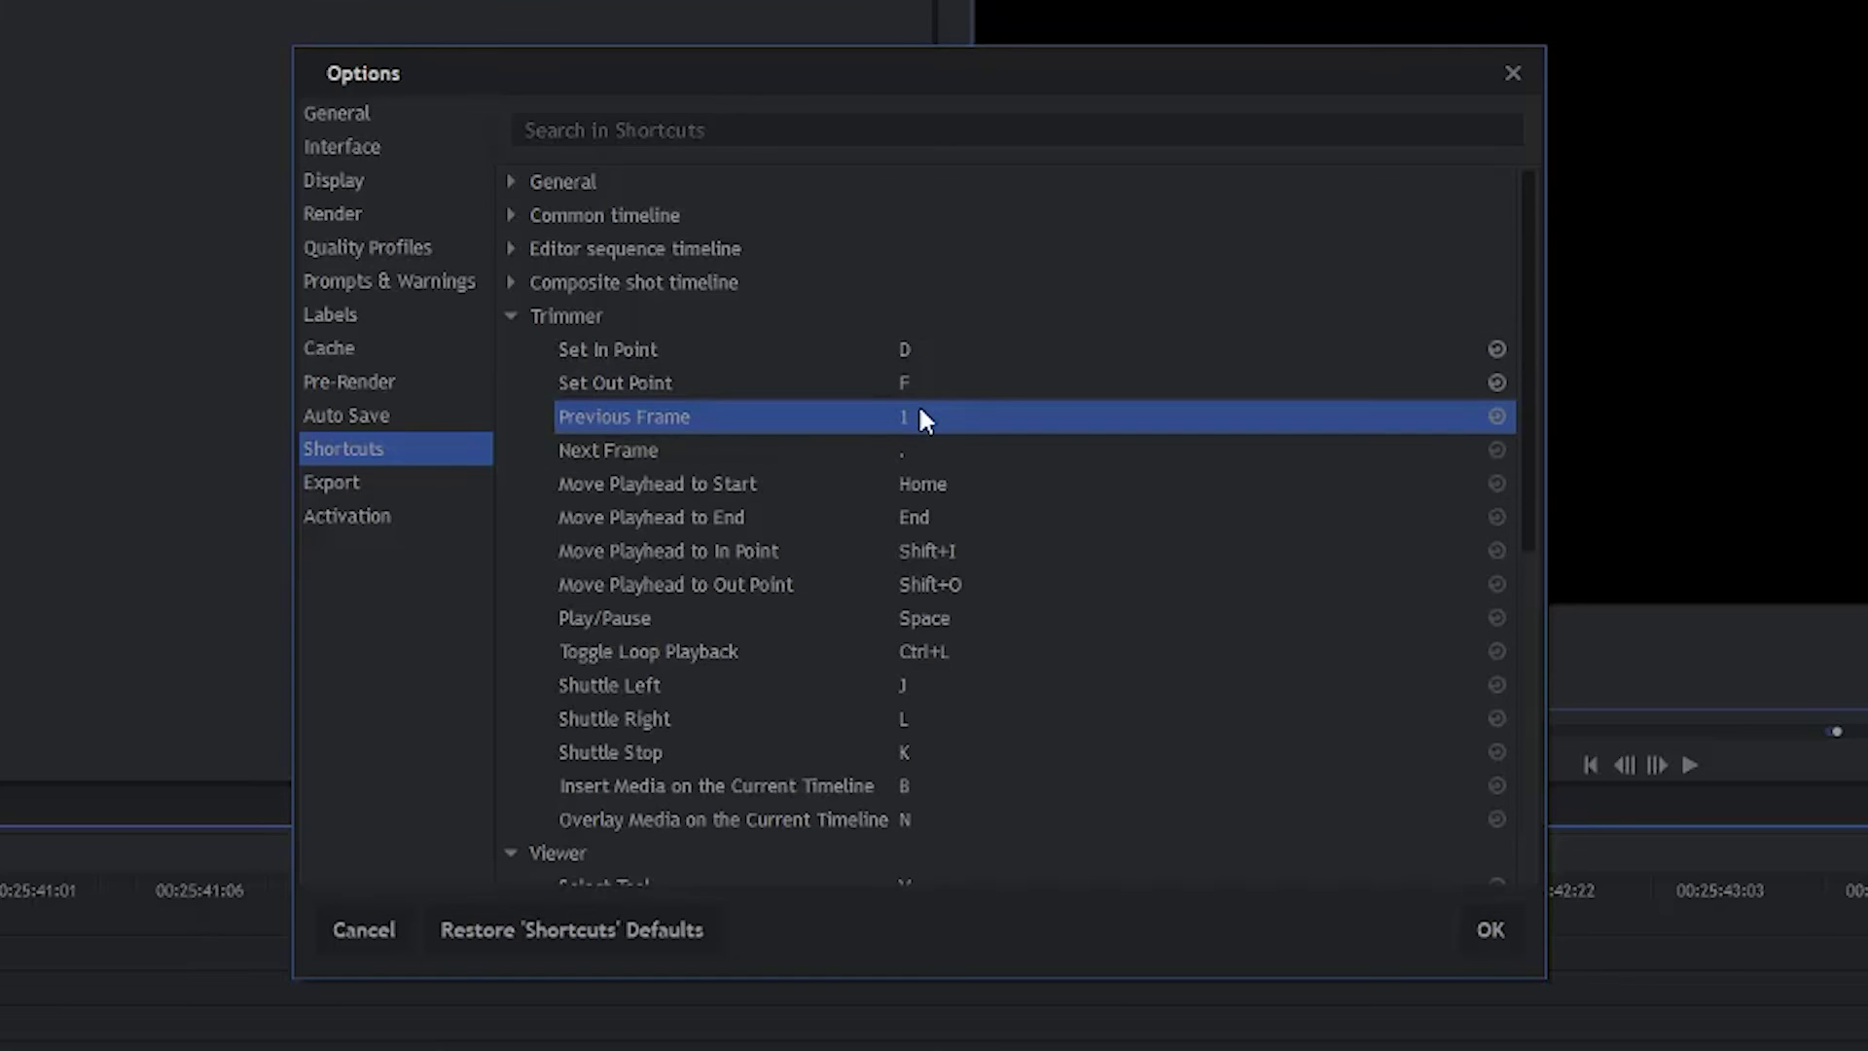
{"action": "double_click", "coordinate": [917, 461]}
{"action": "key", "text": "2"}
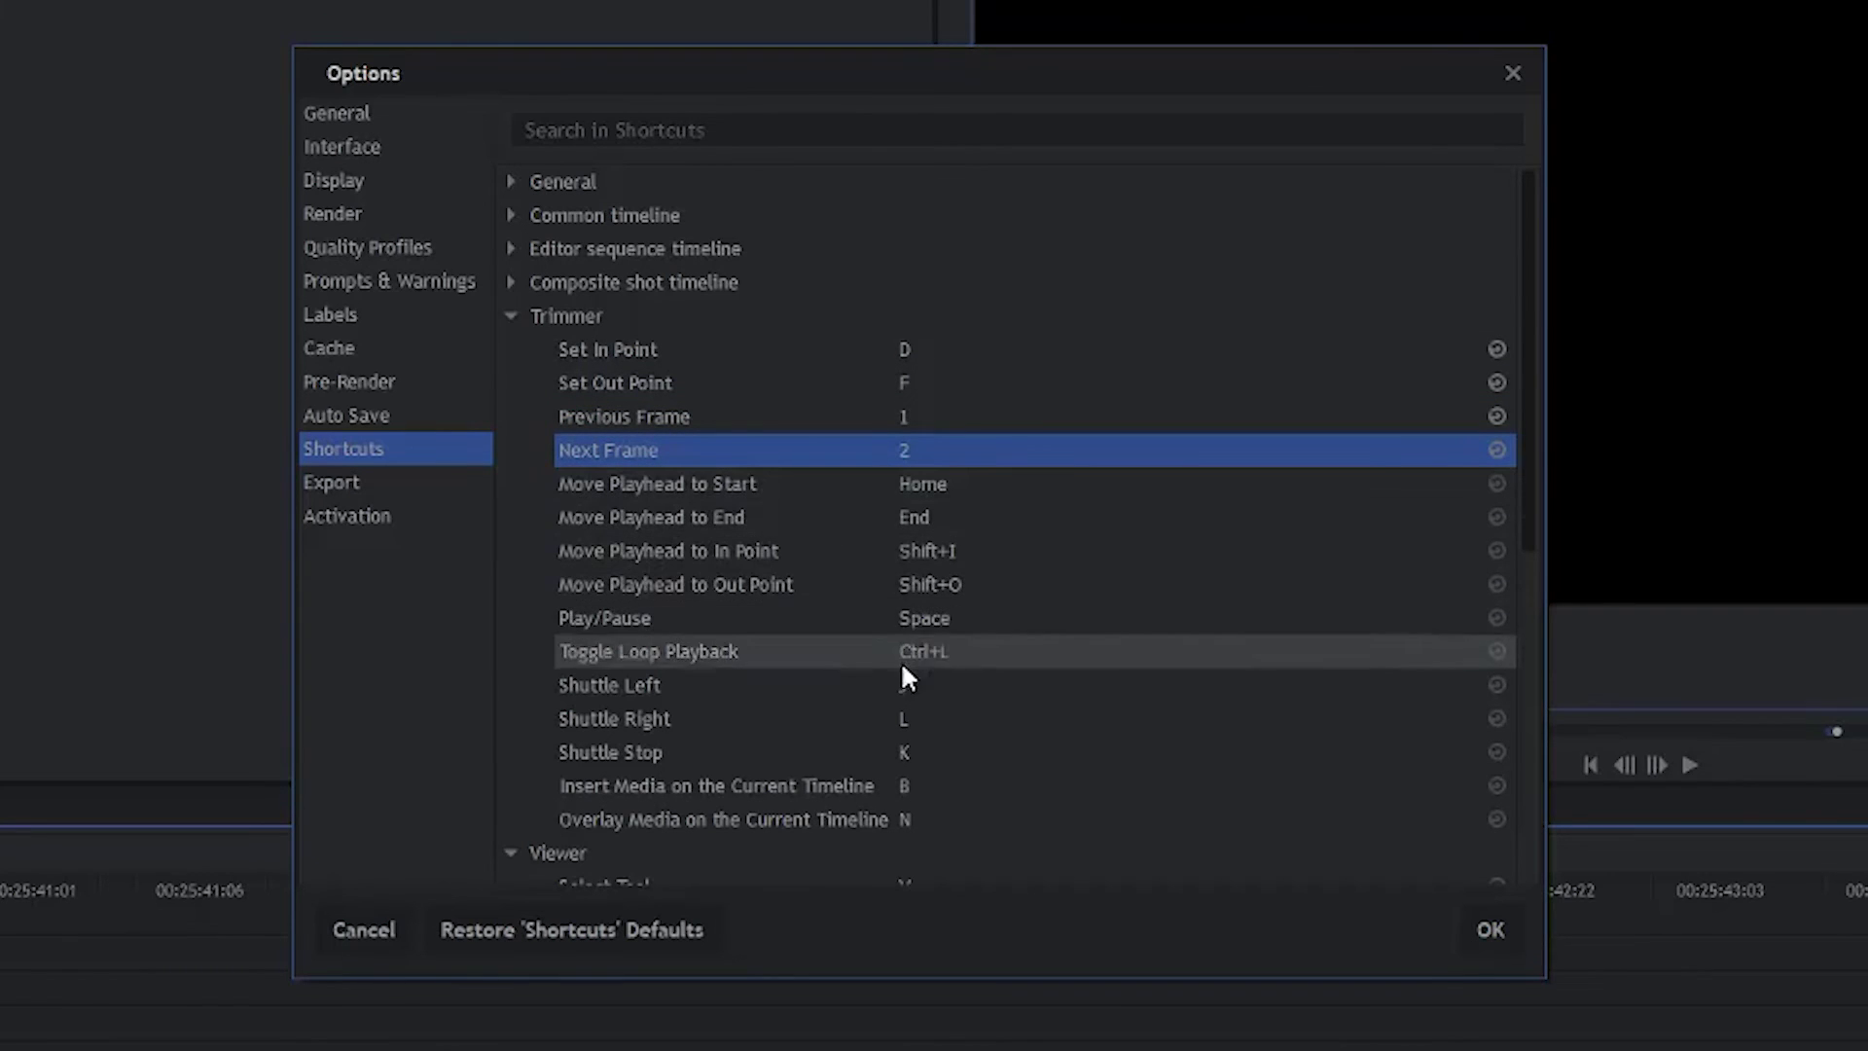
Set Shuttle Left/Right/Stop to W/R/E and Insert Media on the Current Timeline to C.
{"action": "double_click", "coordinate": [903, 693]}
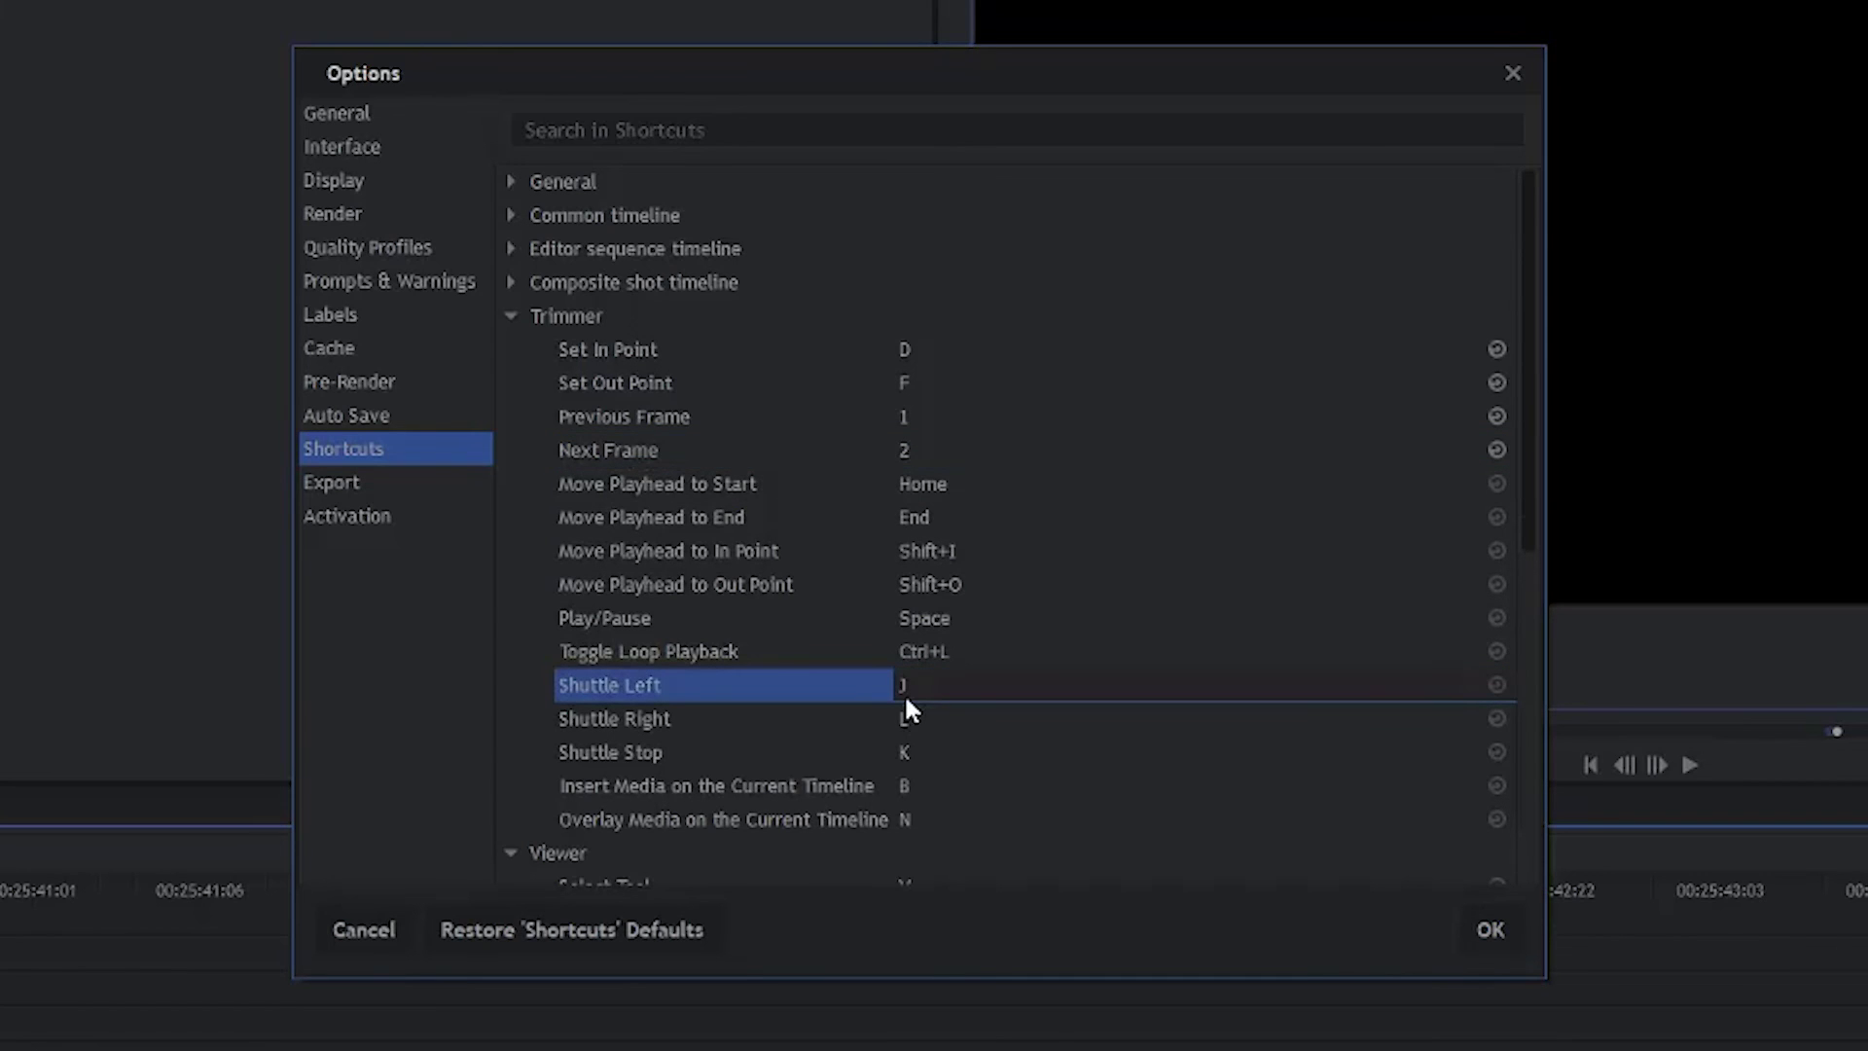
{"action": "key", "text": "w"}
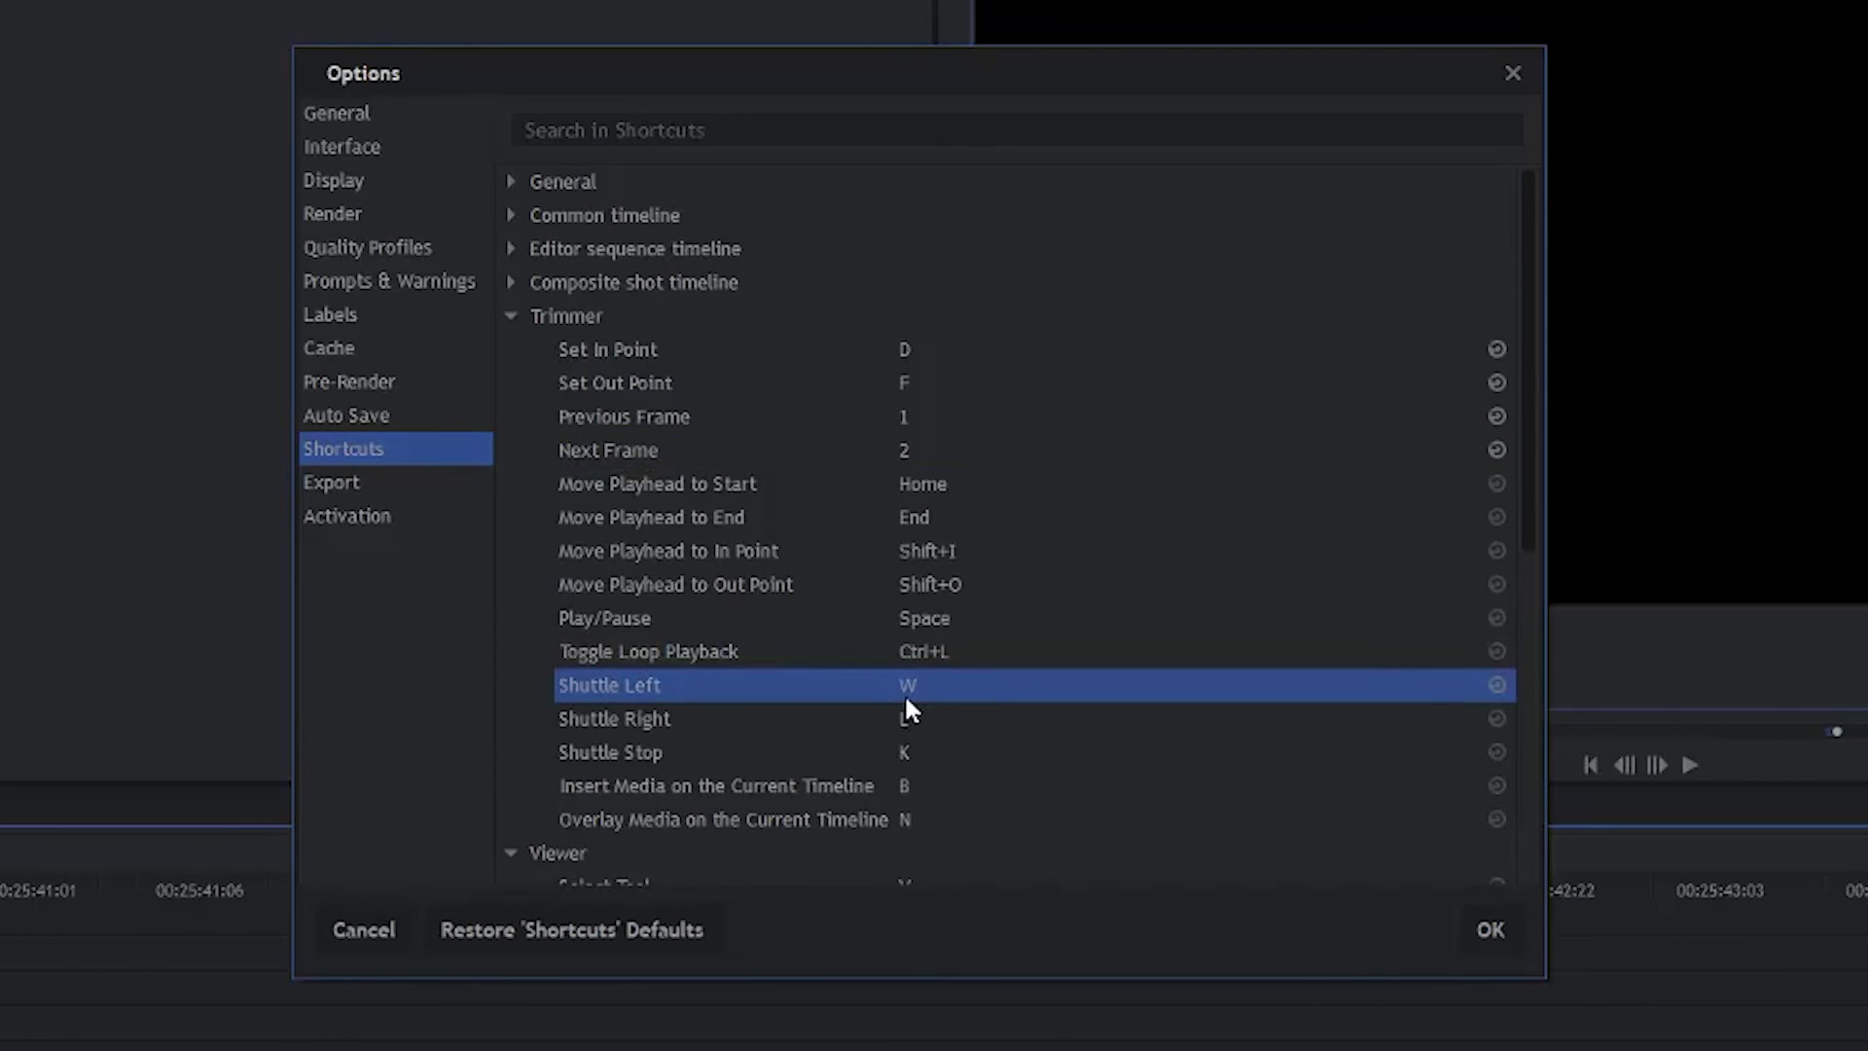
{"action": "double_click", "coordinate": [903, 704]}
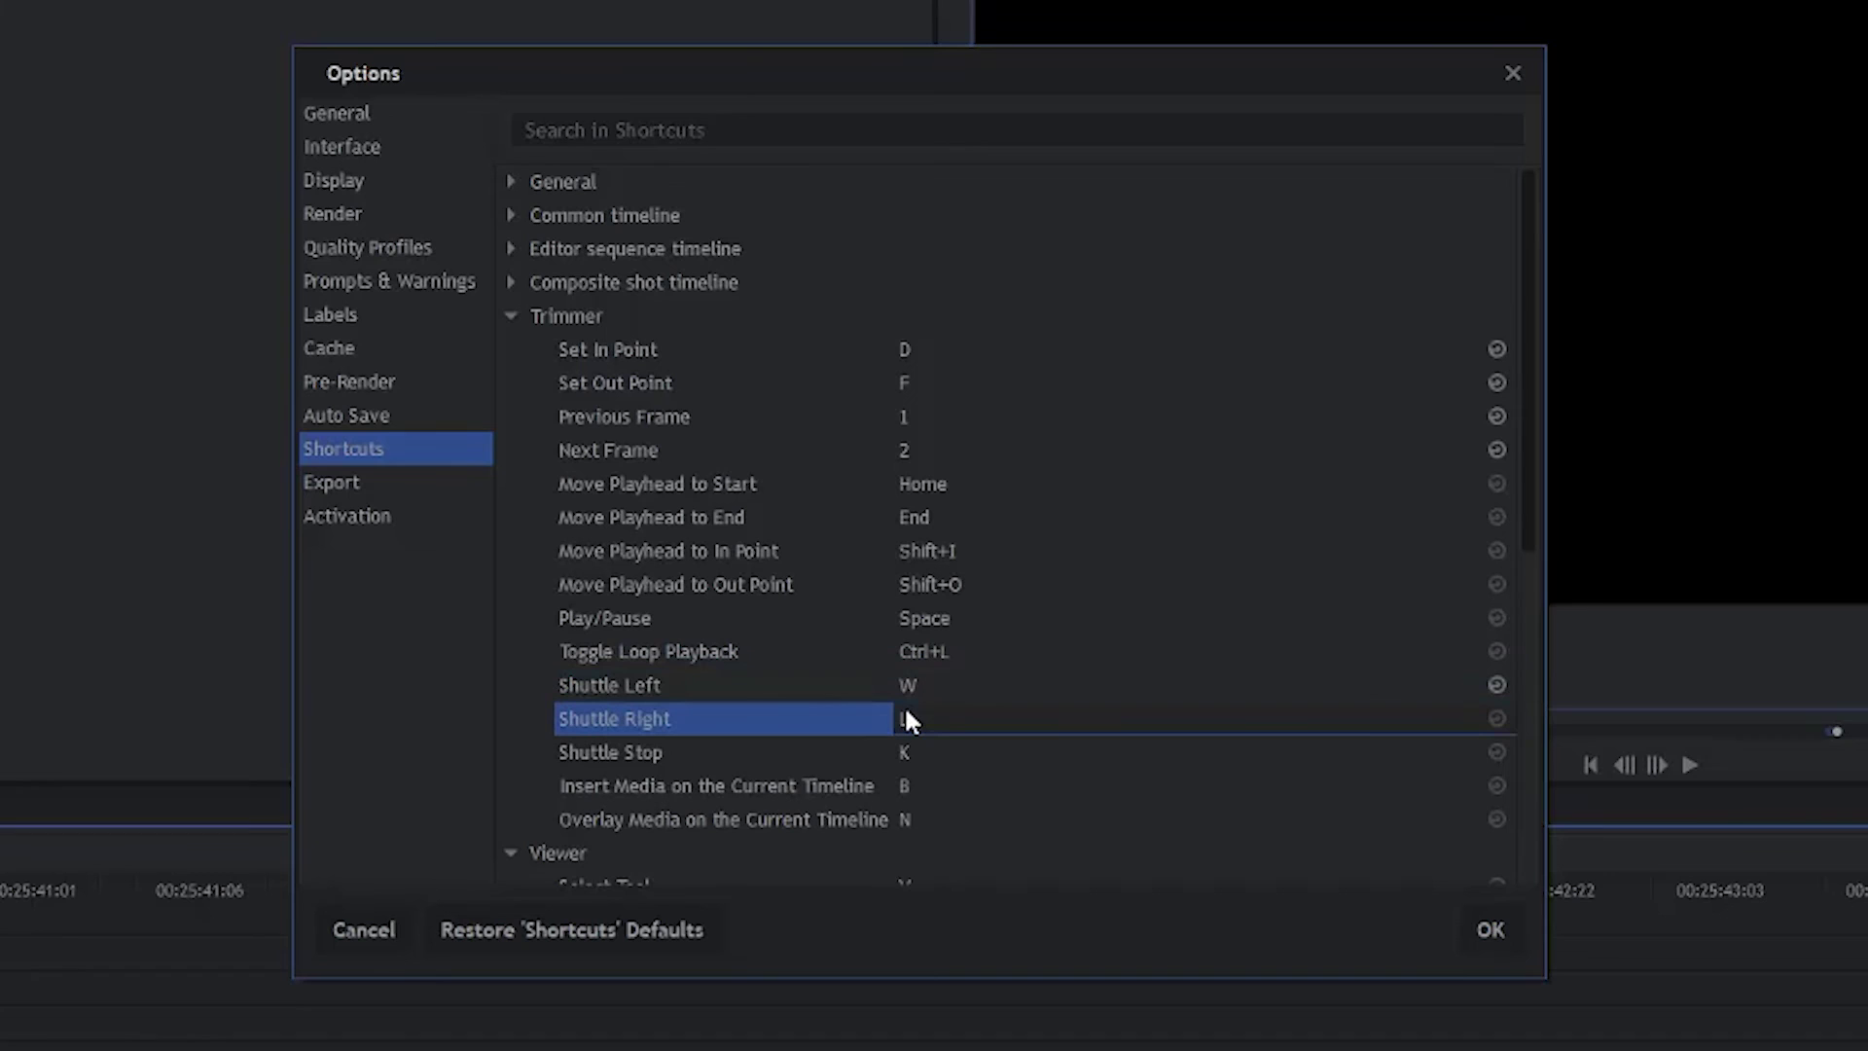
{"action": "key", "text": "r"}
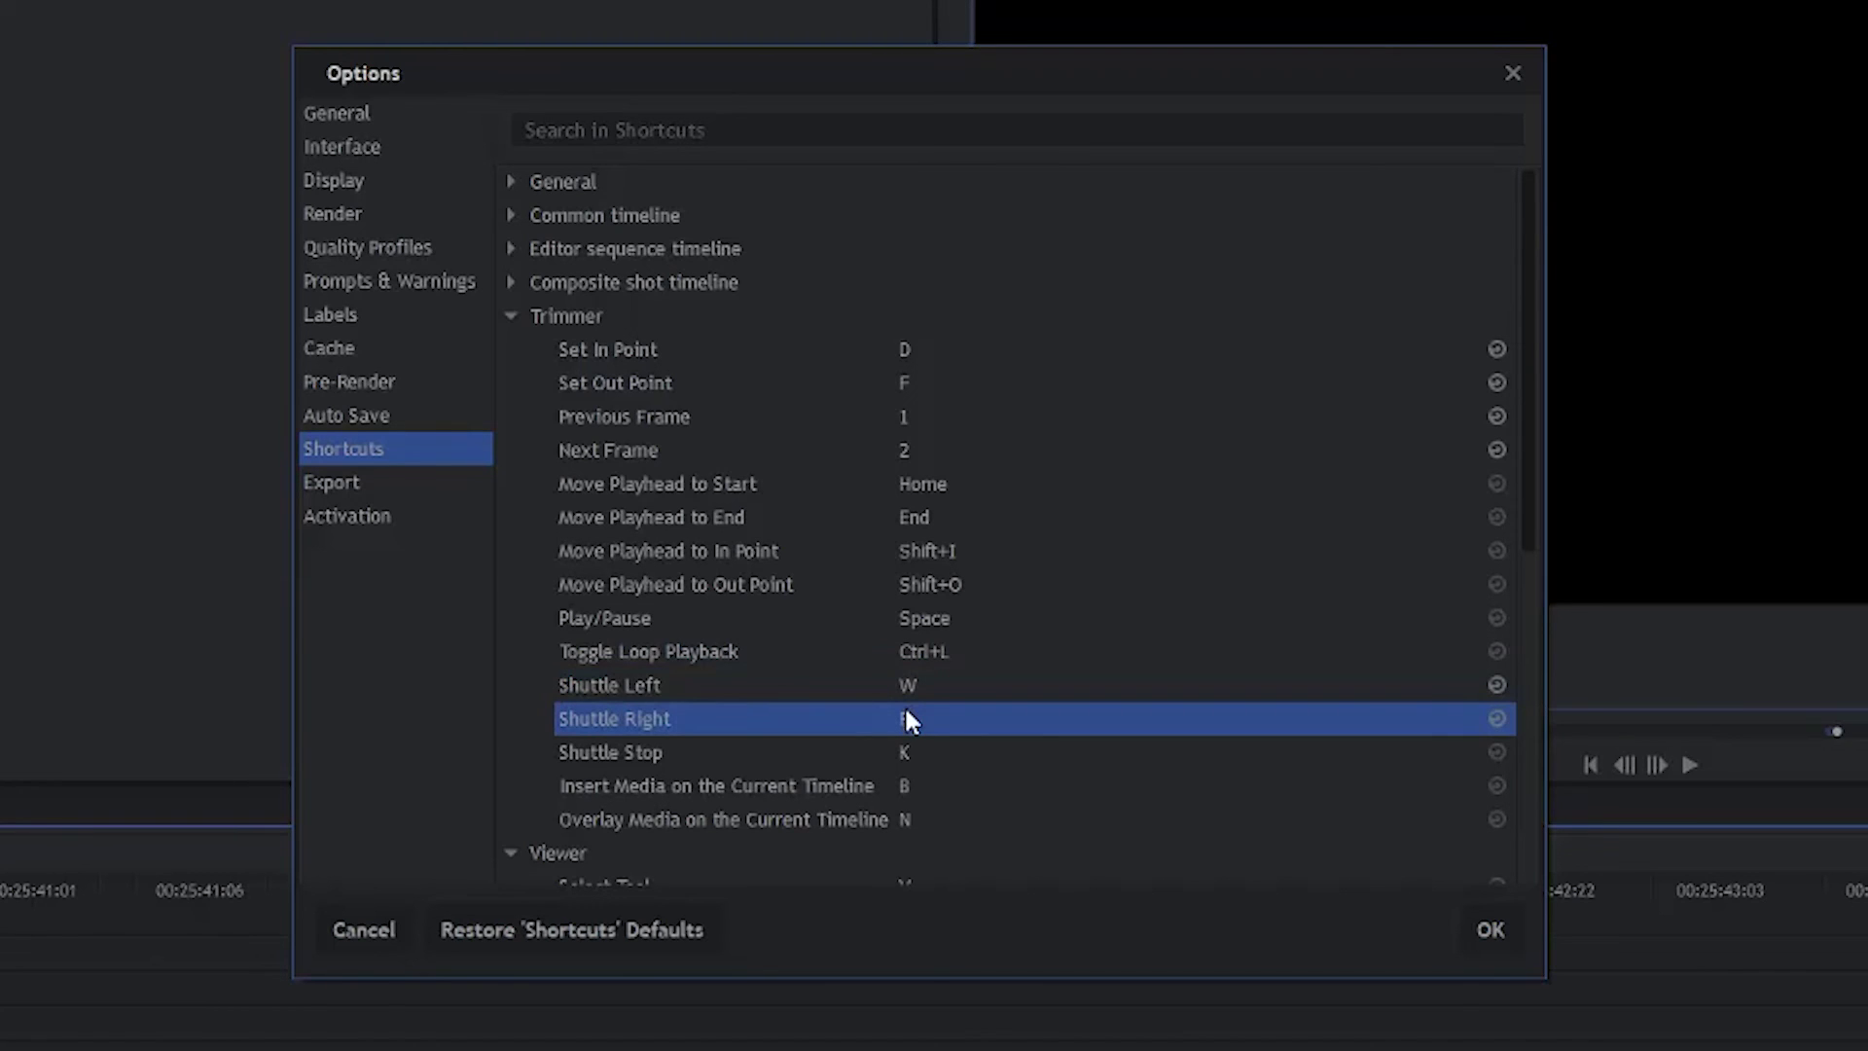
{"action": "double_click", "coordinate": [925, 742]}
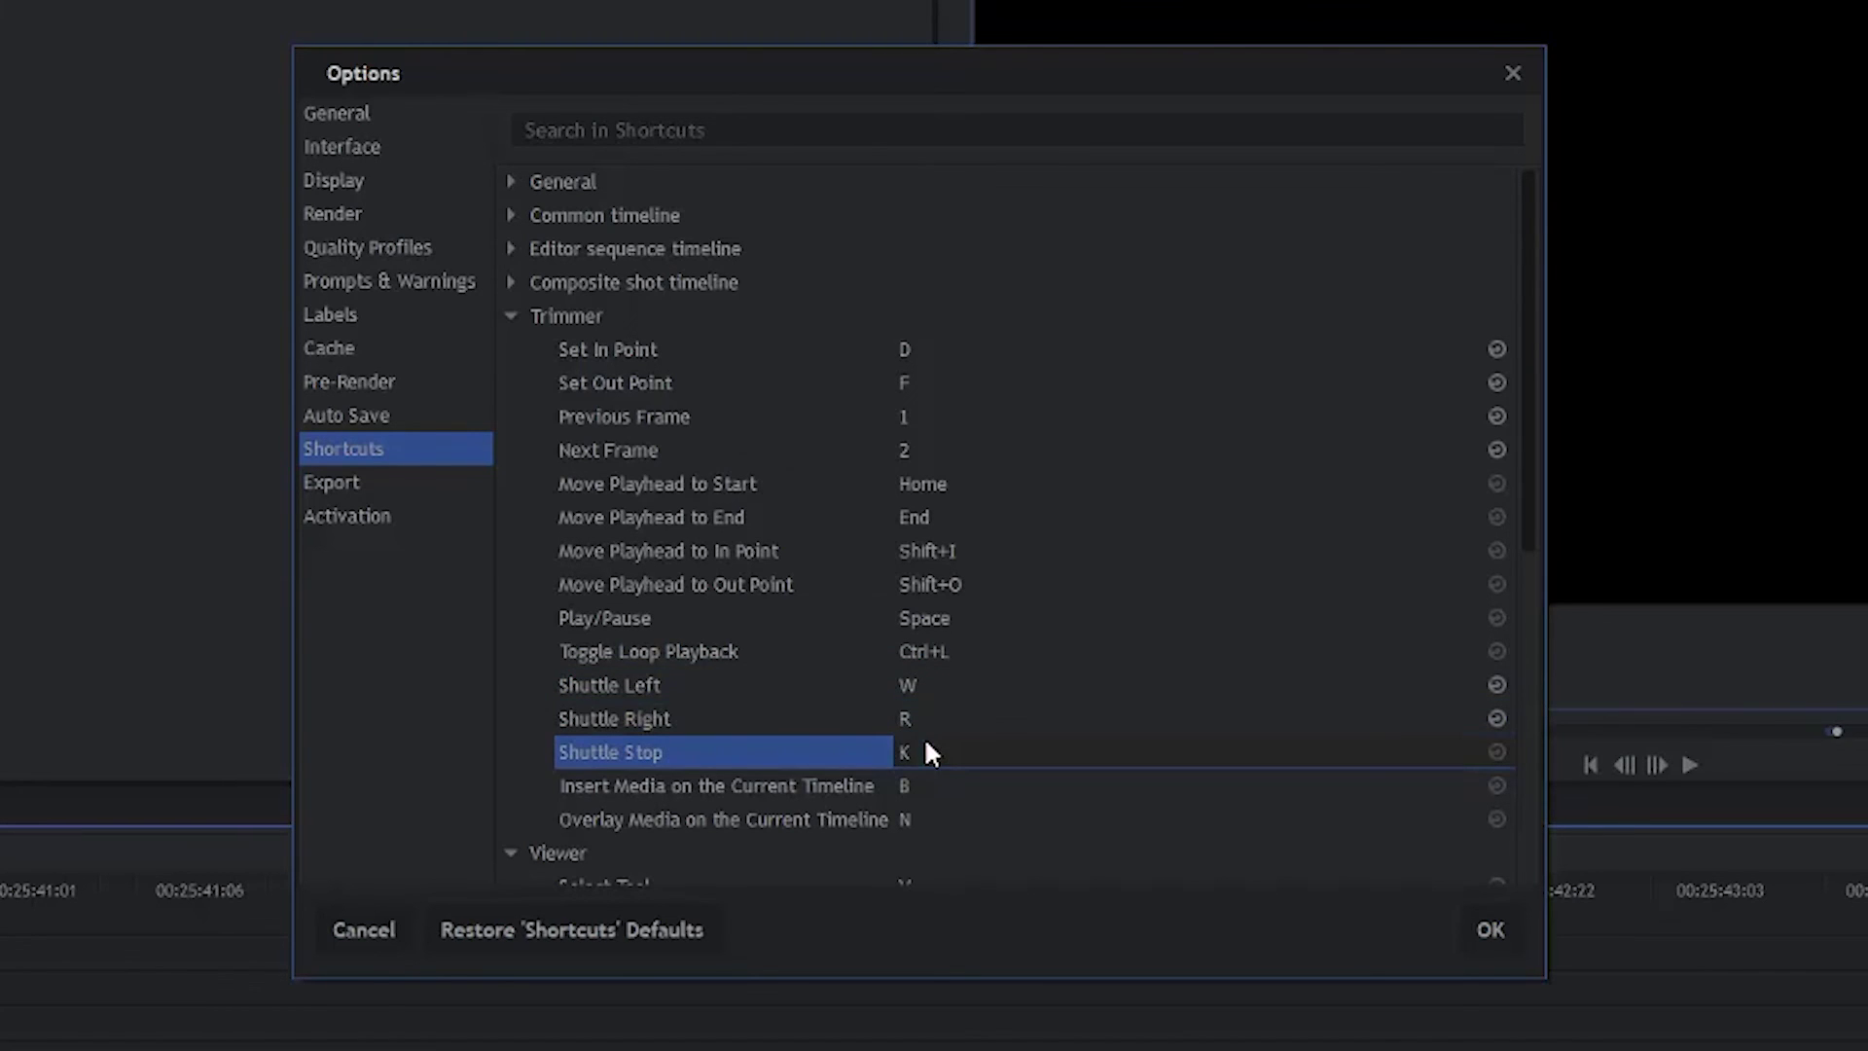
{"action": "key", "text": "e"}
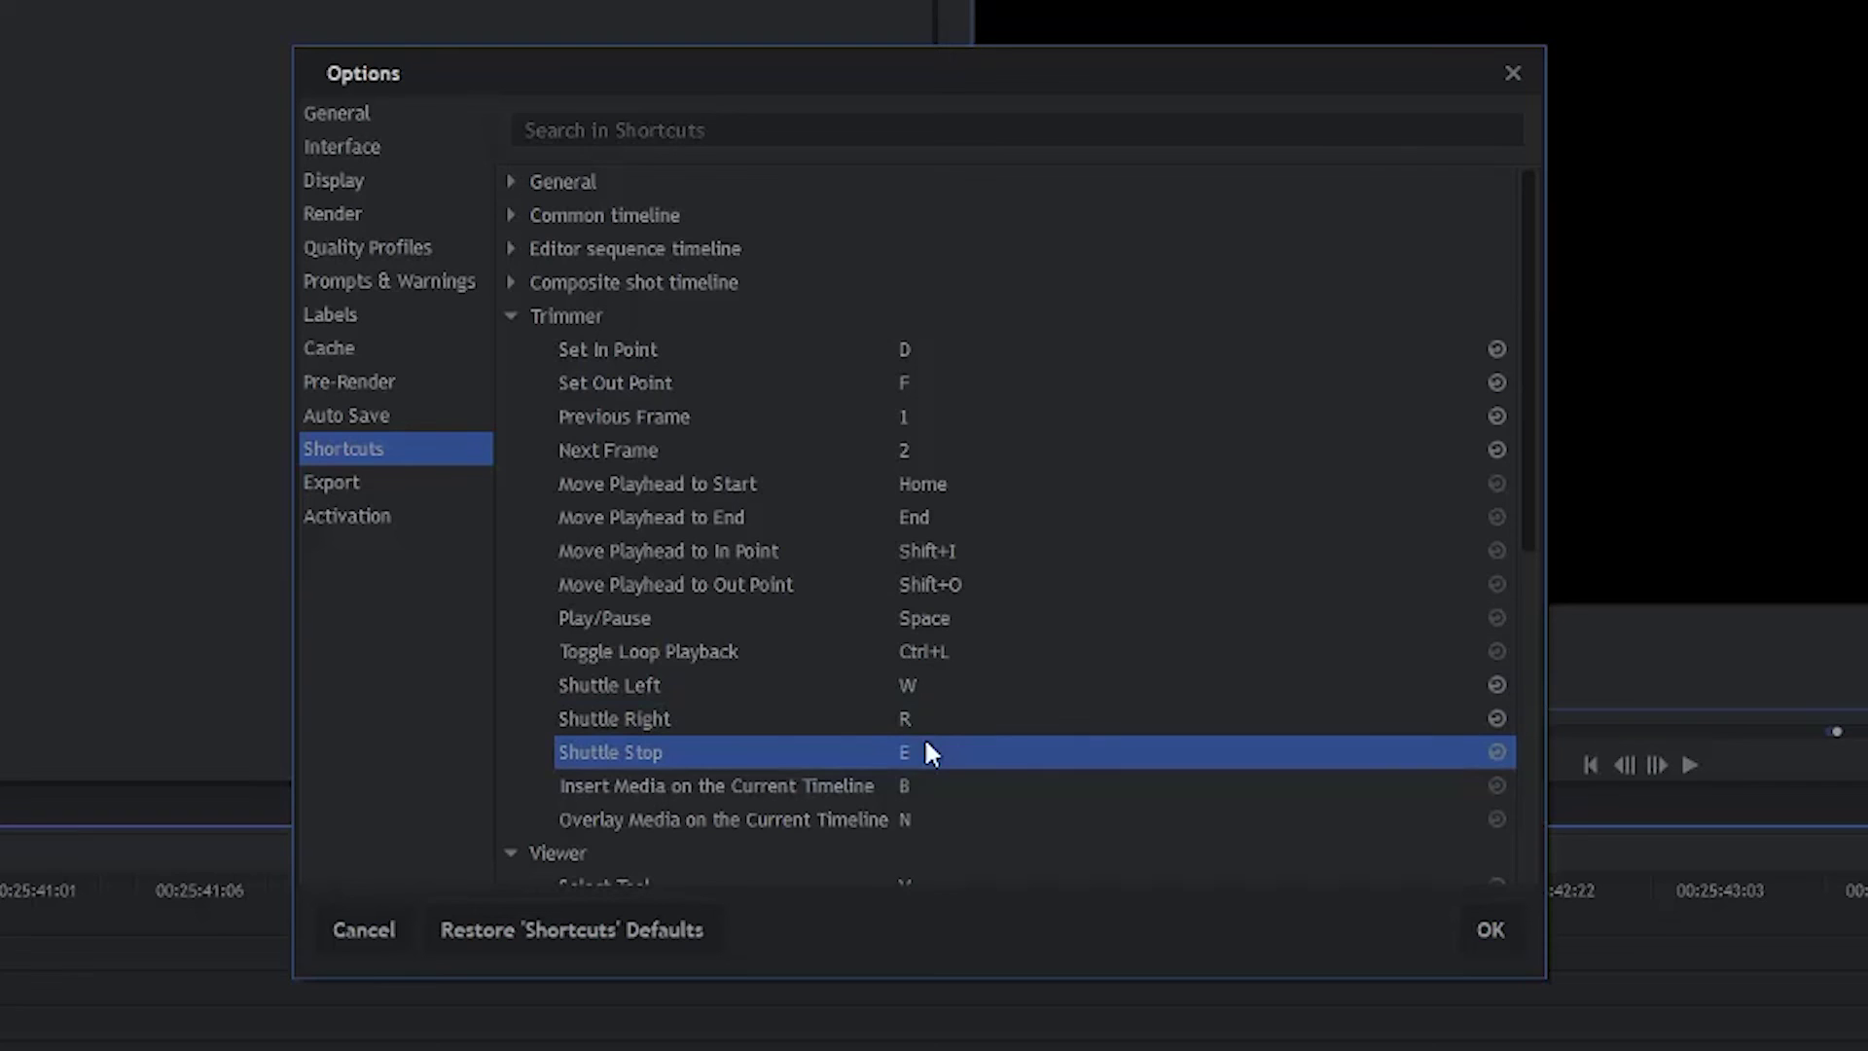
{"action": "double_click", "coordinate": [918, 782]}
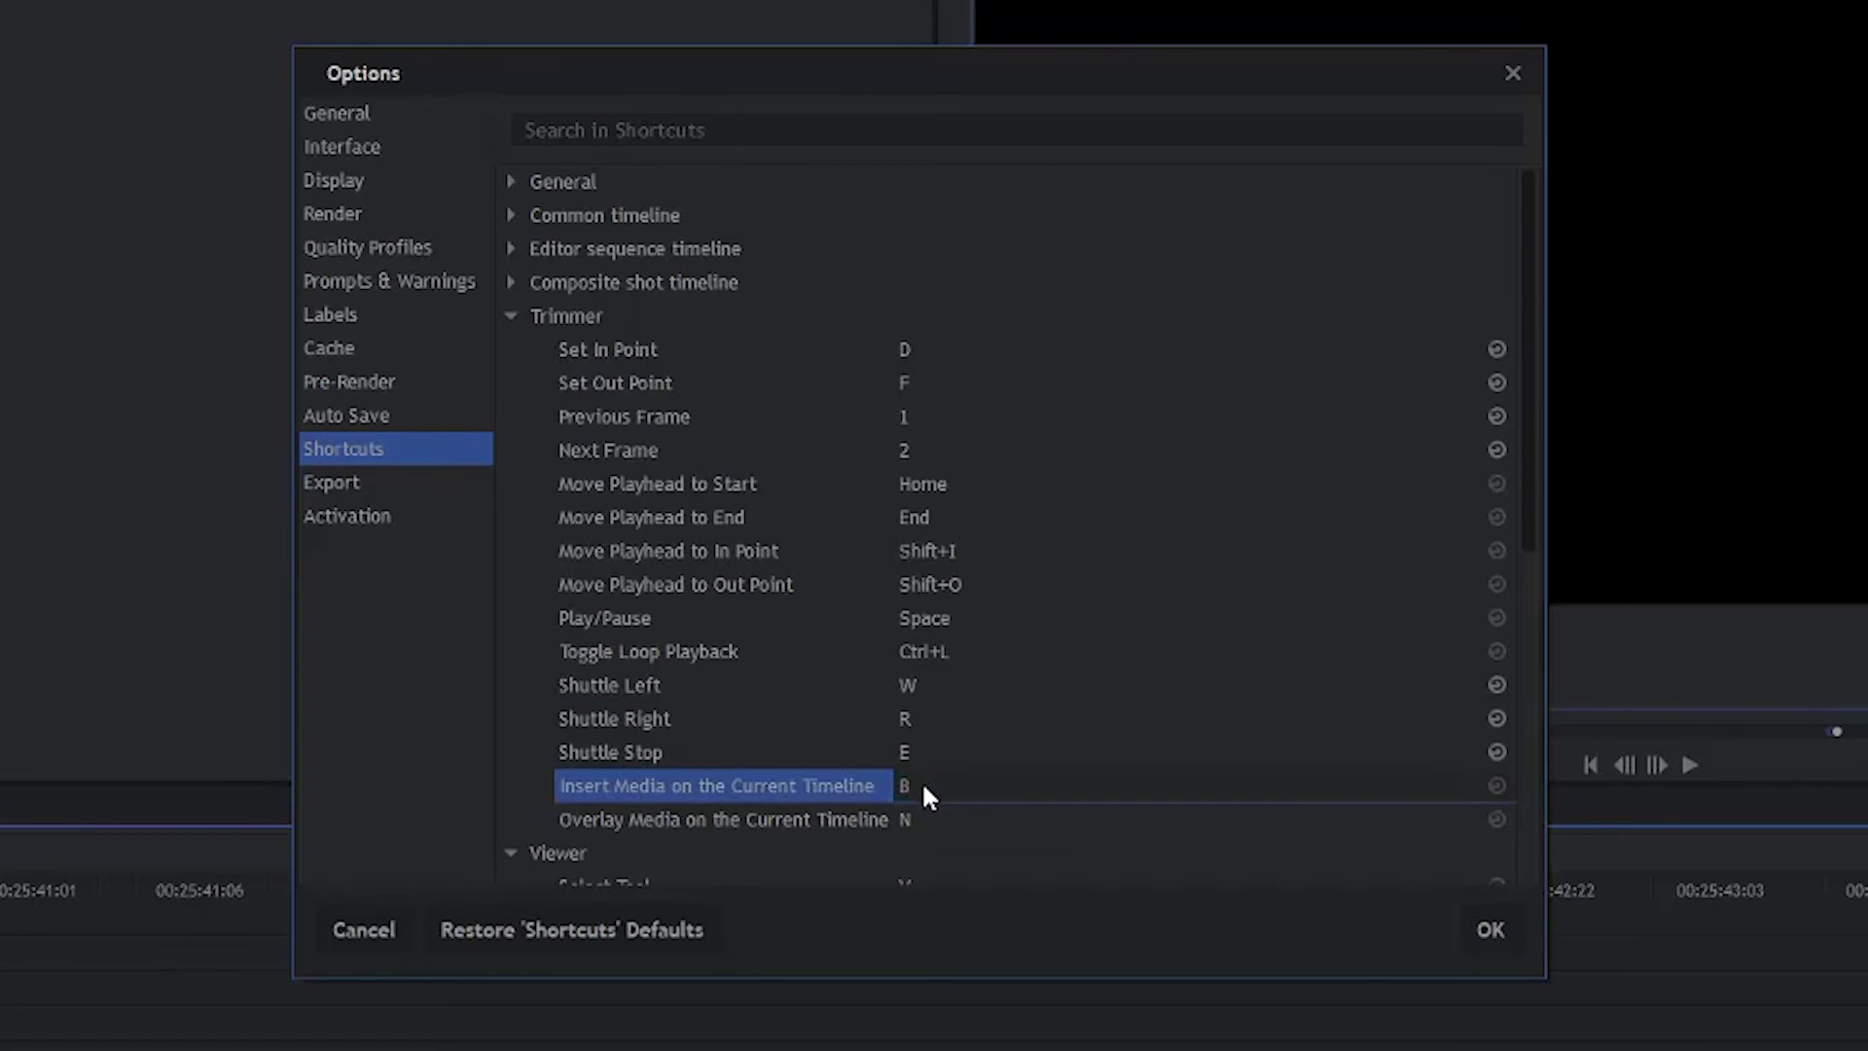
{"action": "key", "text": "c"}
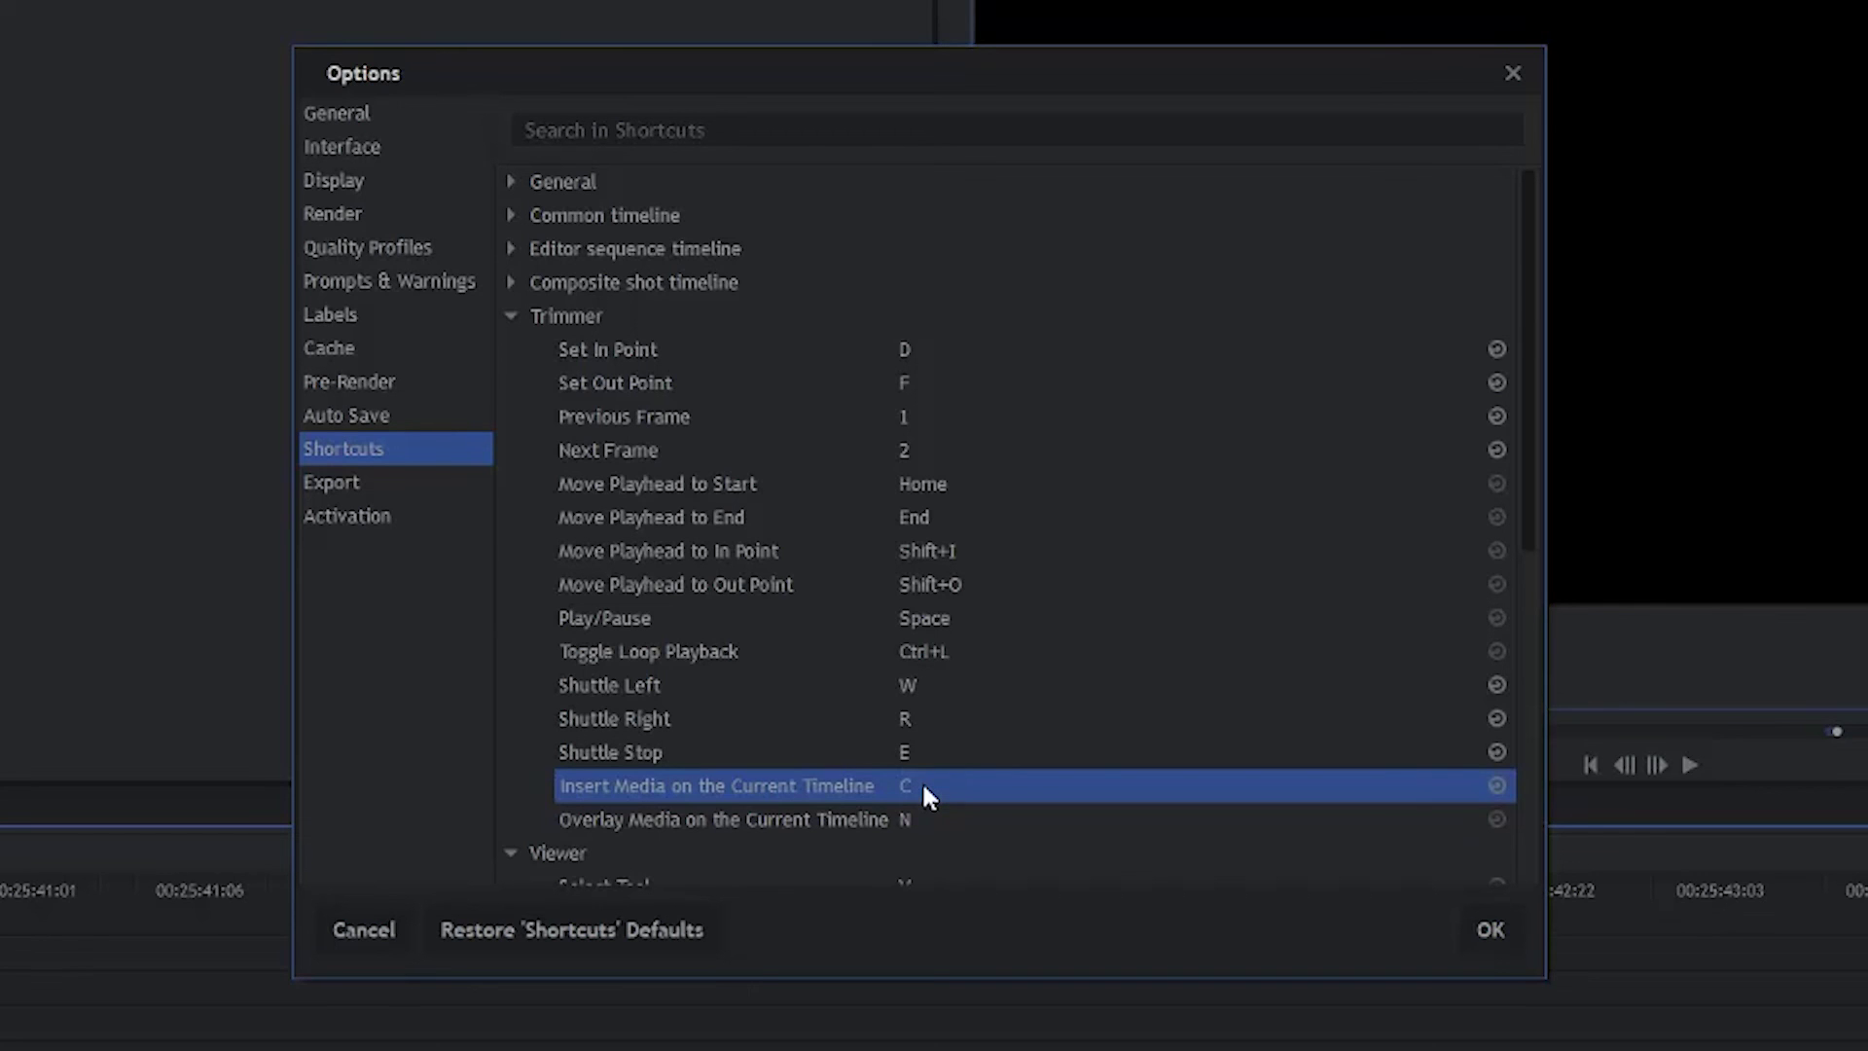
Collapse the Trimmer and Viewer shortcut groups so only the group names remain.
{"action": "left_click", "coordinate": [511, 317]}
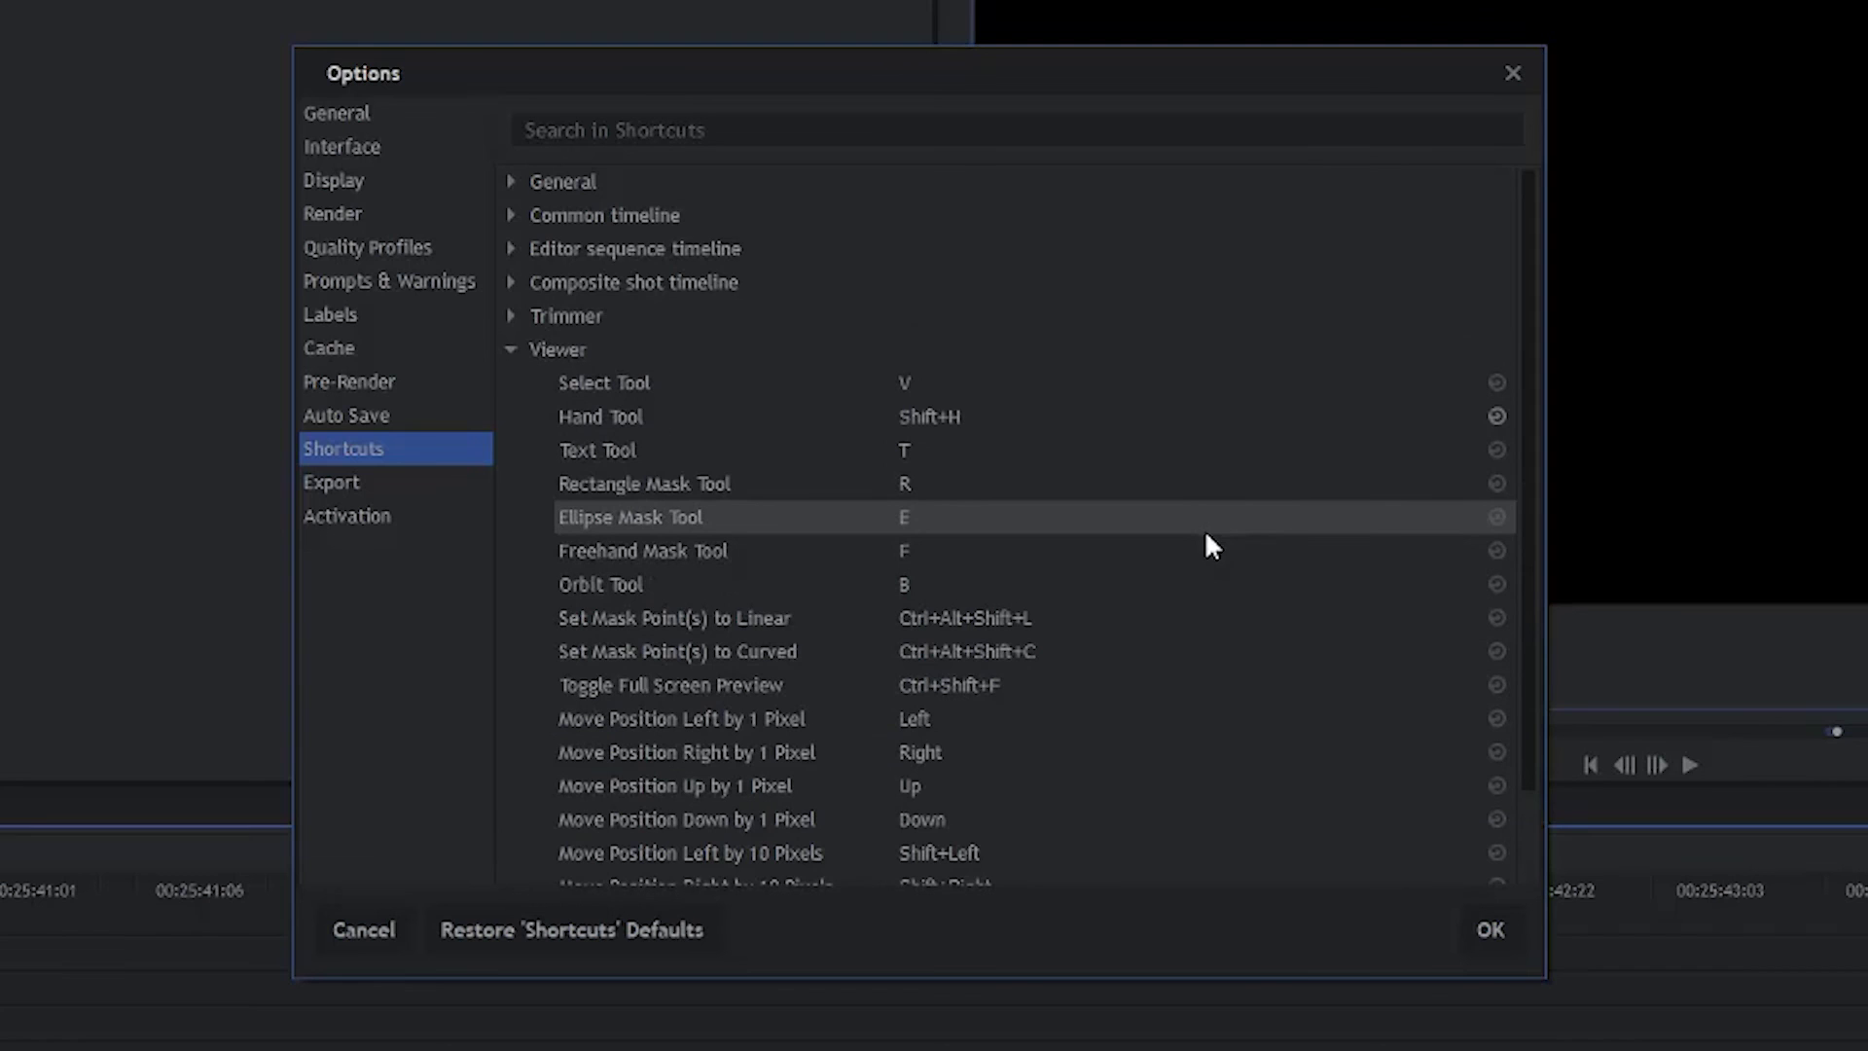
{"action": "scroll", "coordinate": [1205, 547], "scroll_direction": "down", "scroll_amount": 1}
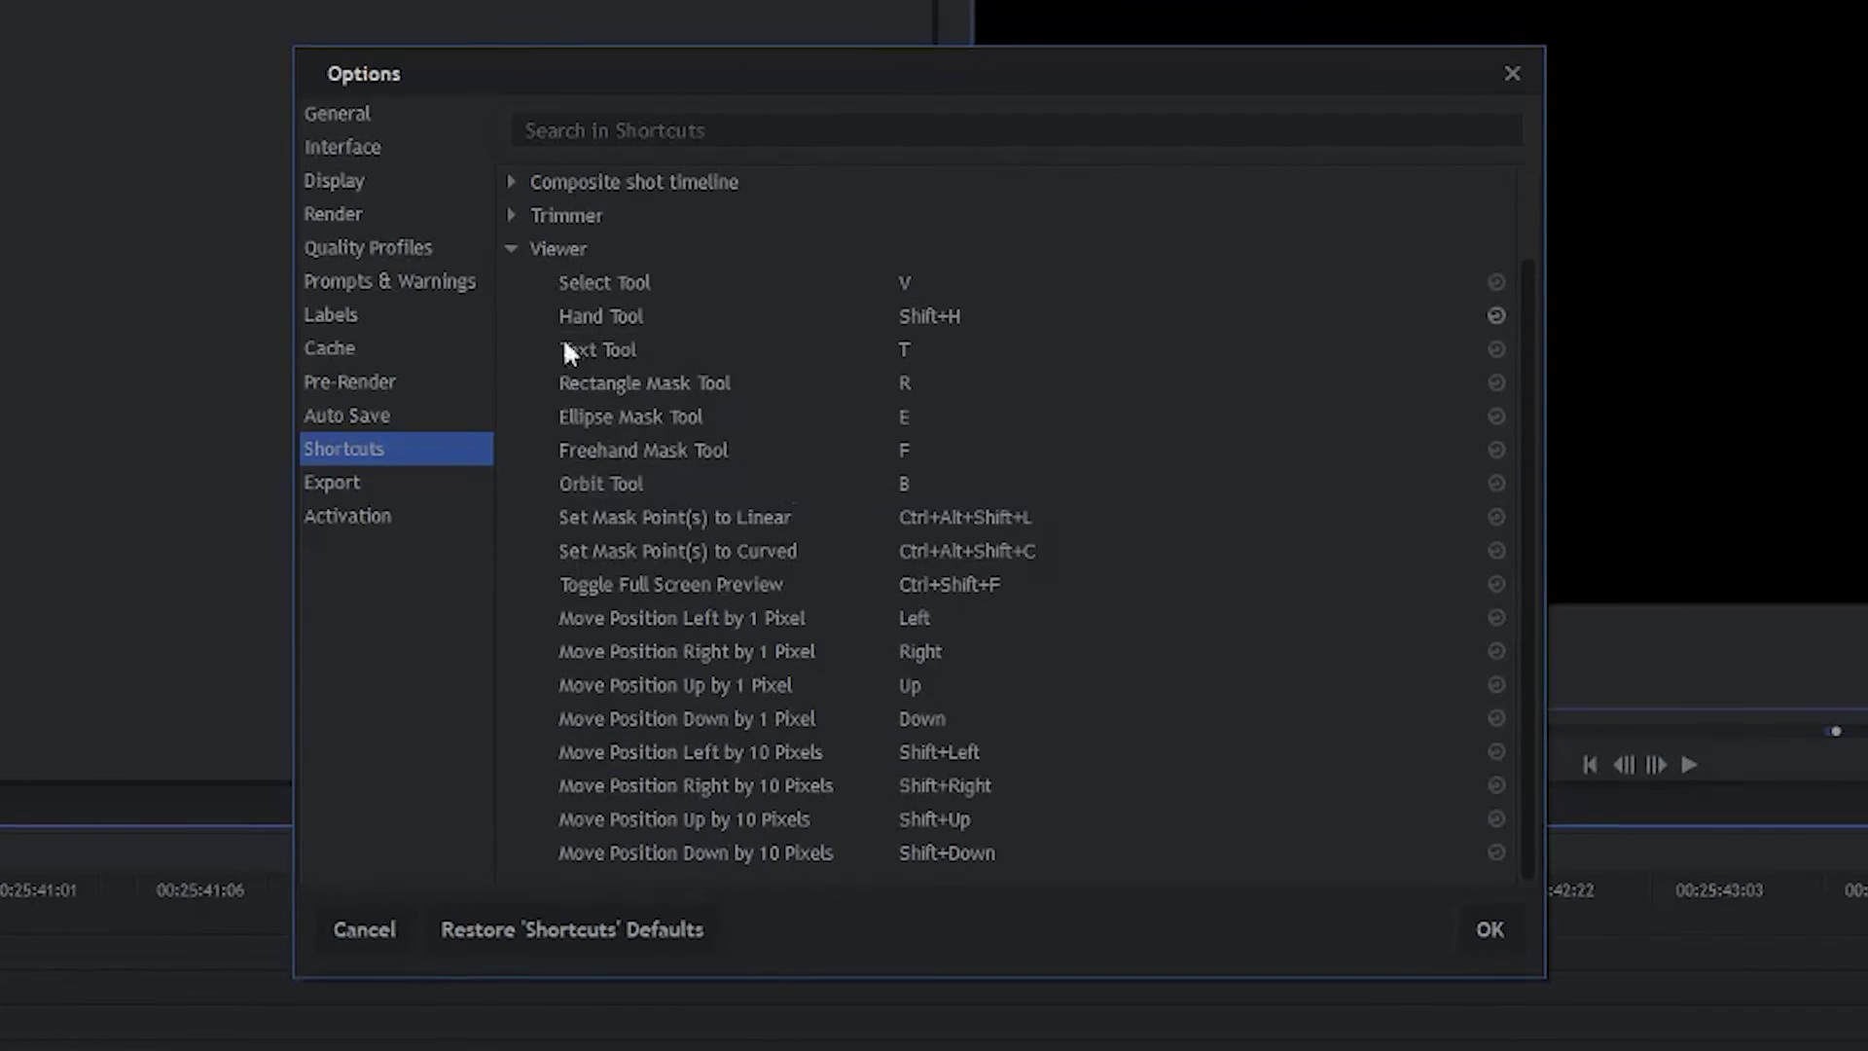
{"action": "left_click", "coordinate": [518, 255]}
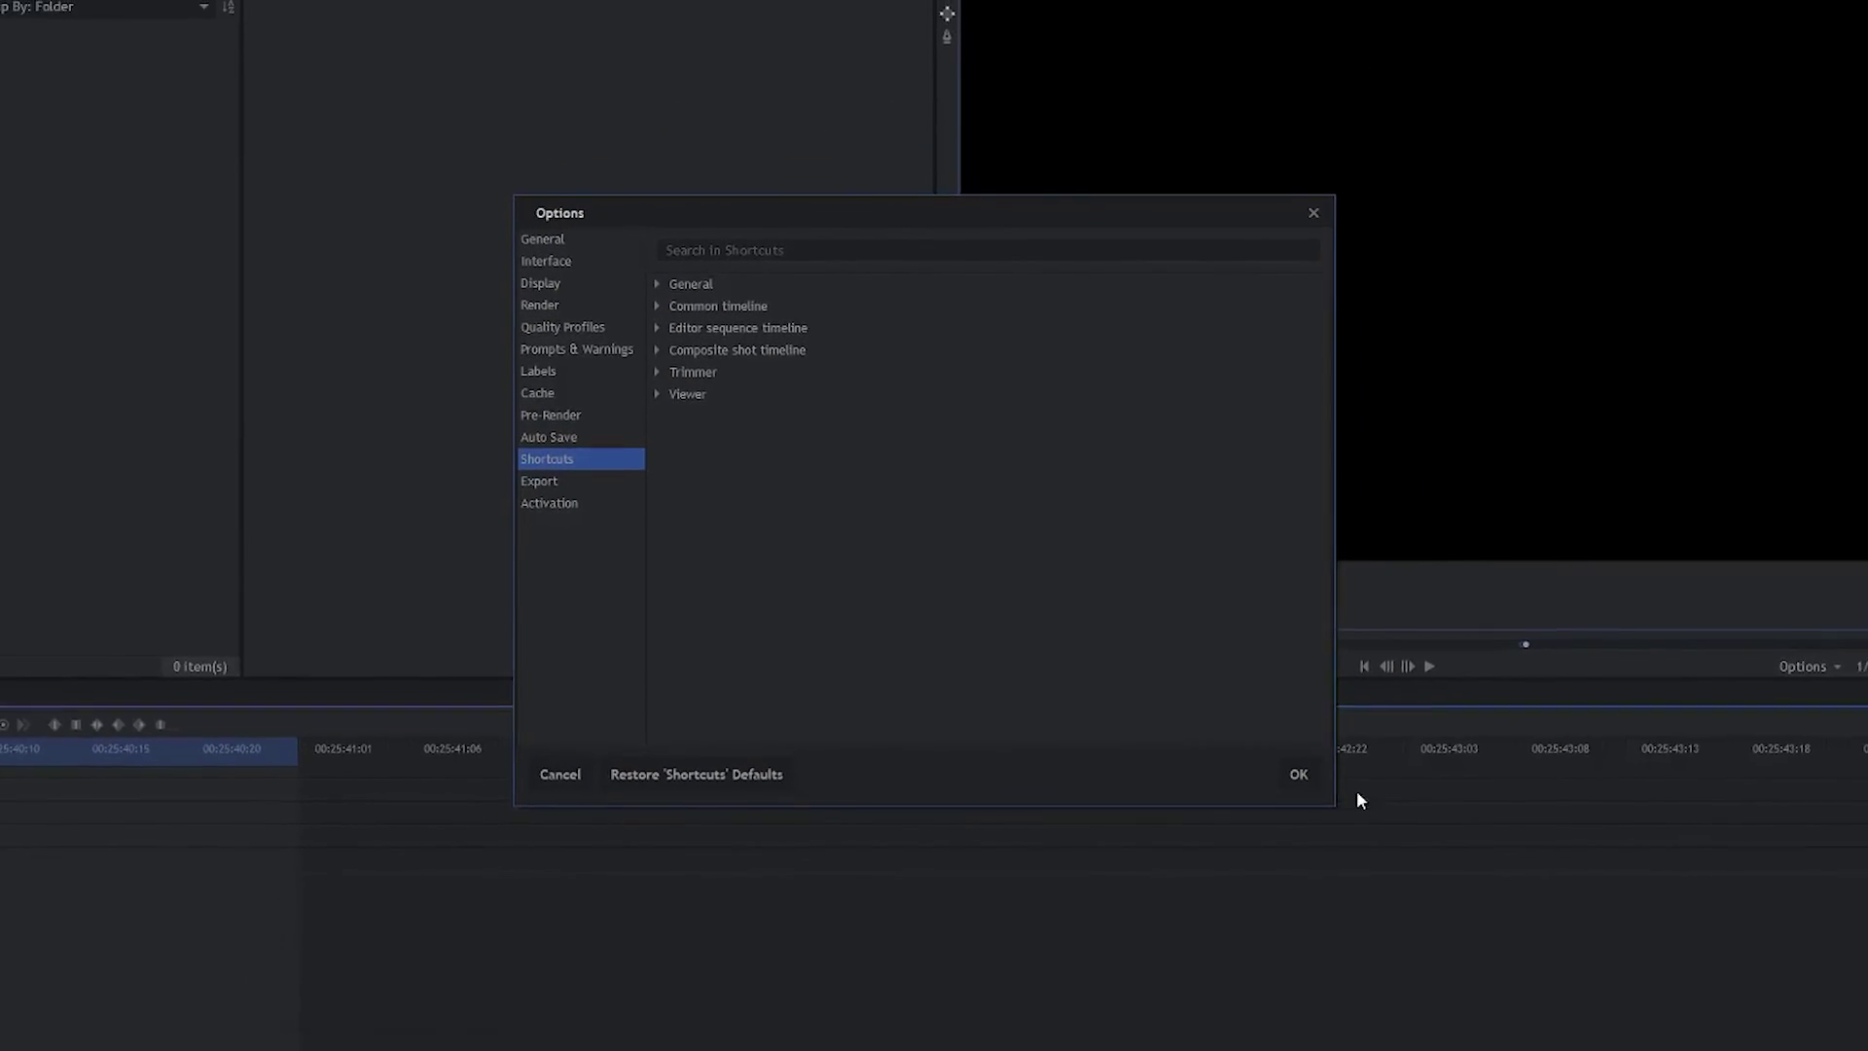
Confirm the Options dialog with OK to apply the customized shortcuts.
{"action": "left_click", "coordinate": [1272, 752]}
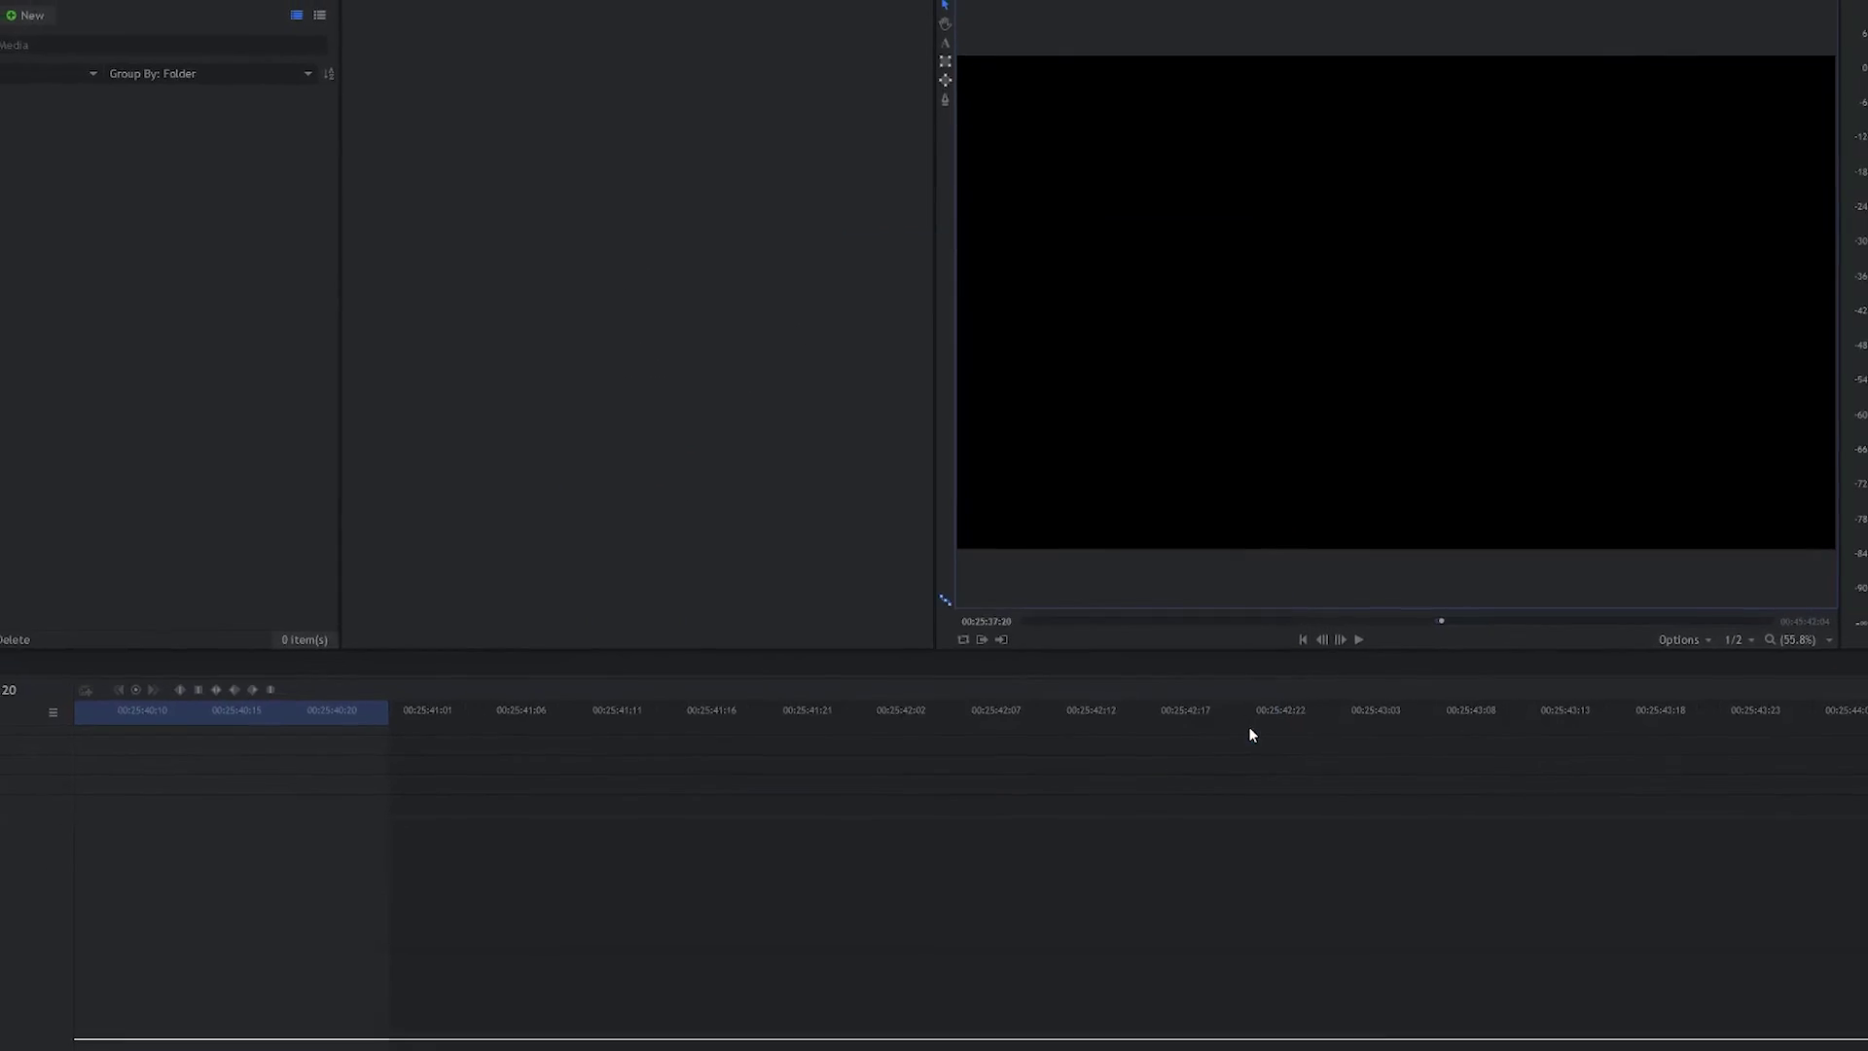